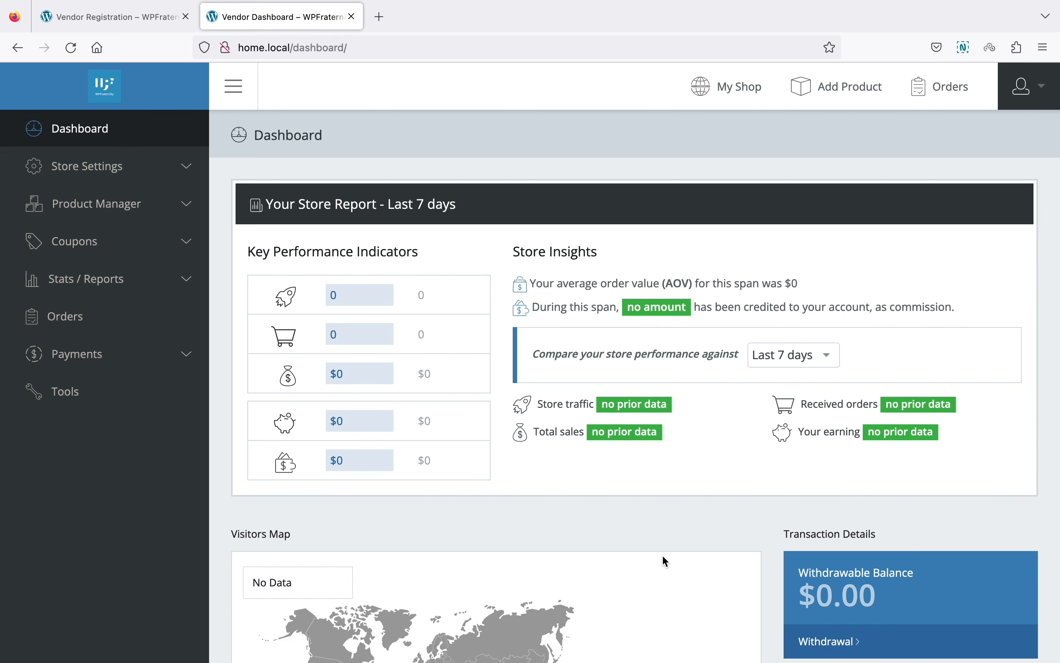
Step: Look over the vendor dashboard, its account menu and the store settings subsections
scroll(661, 554, down, 5)
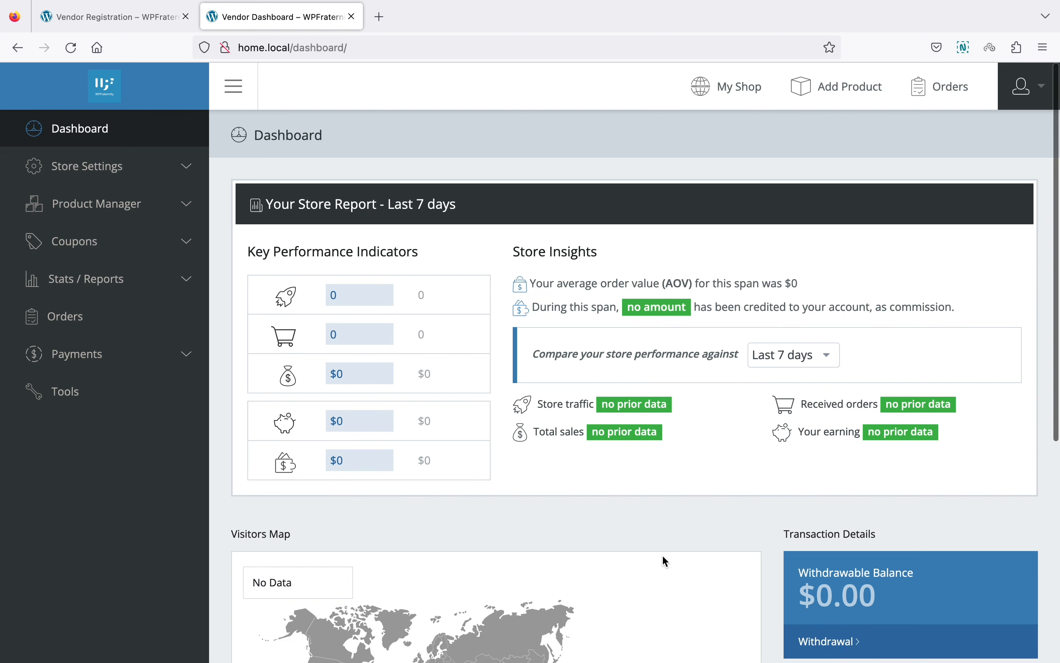
scroll(662, 555, up, 5)
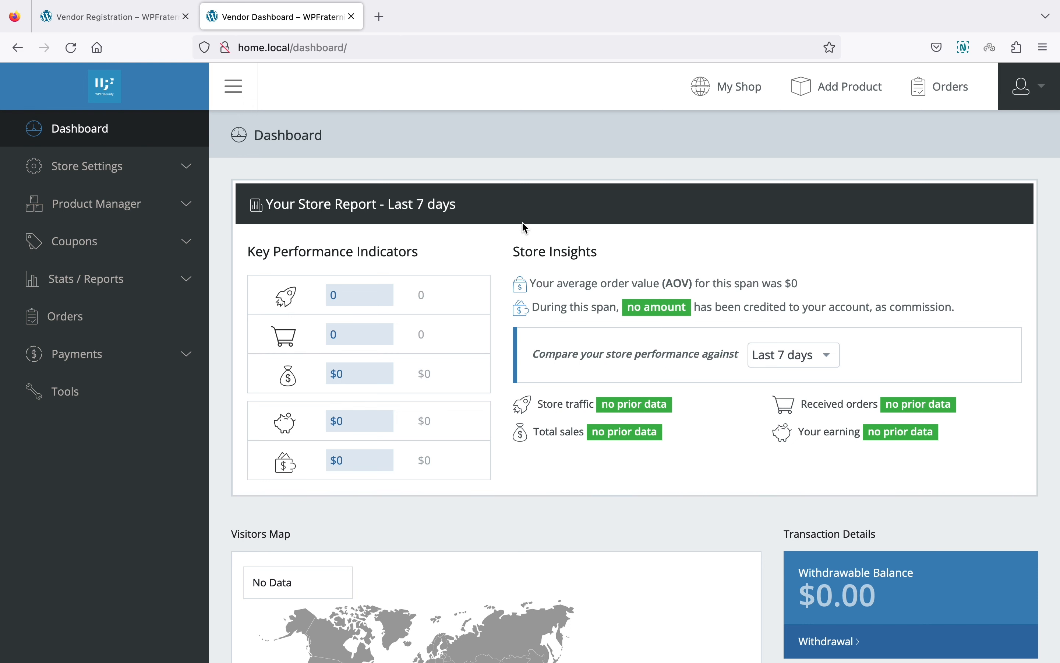
scroll(522, 222, down, 5)
scroll(522, 222, up, 5)
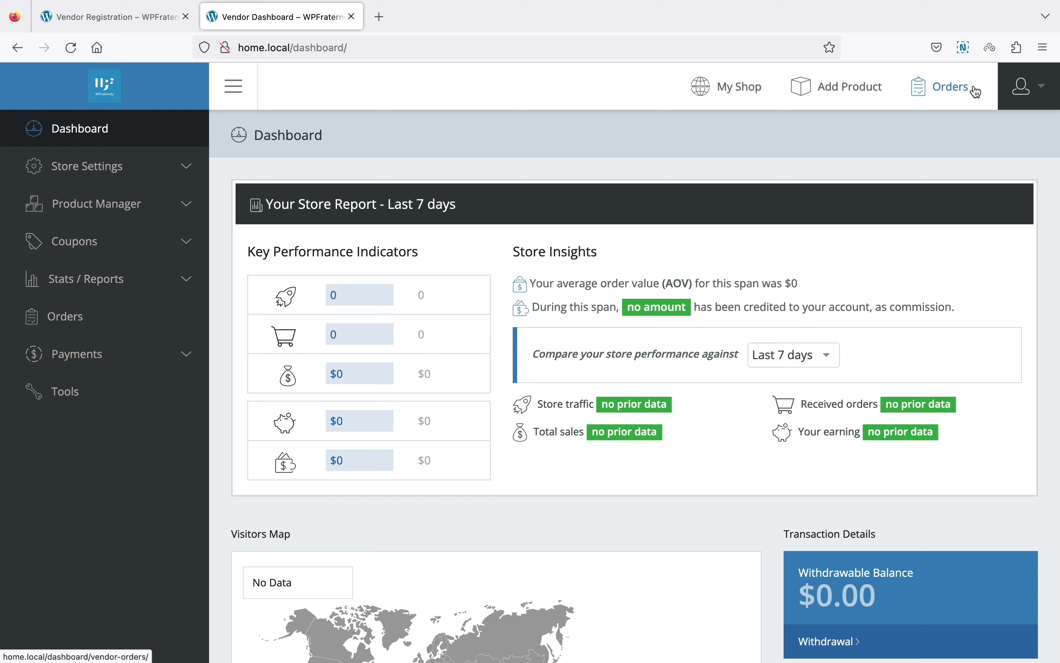
click(1029, 87)
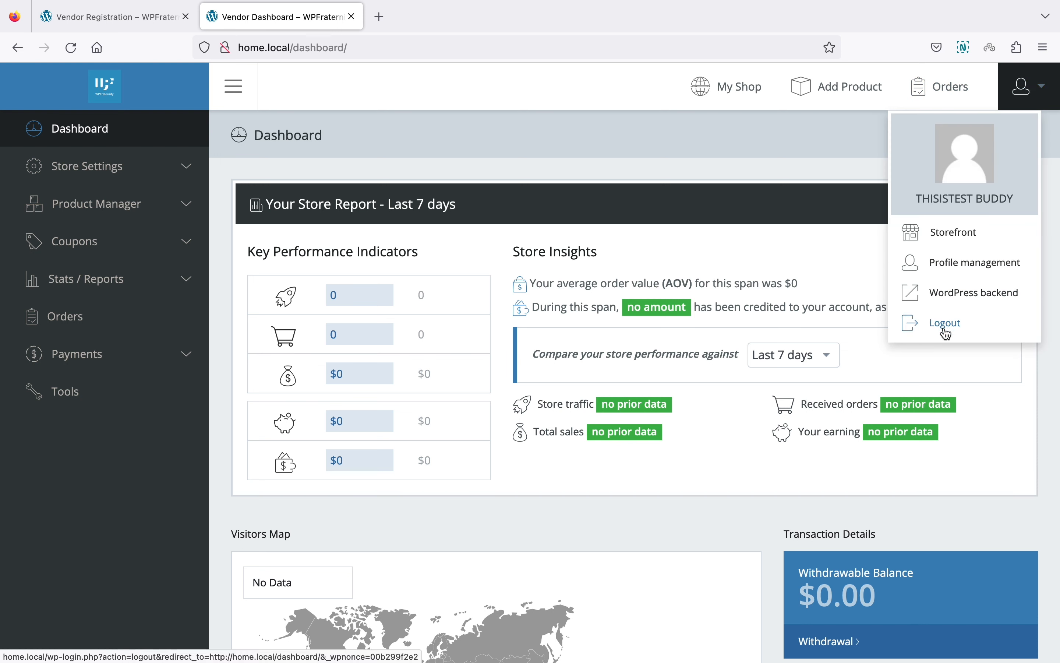
click(700, 193)
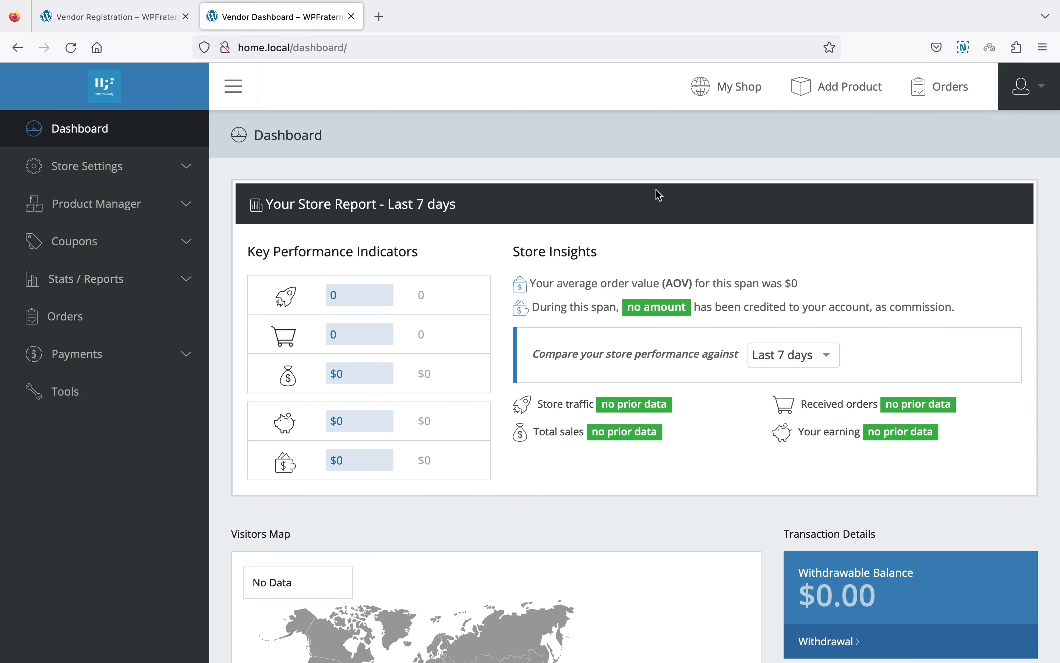
click(191, 174)
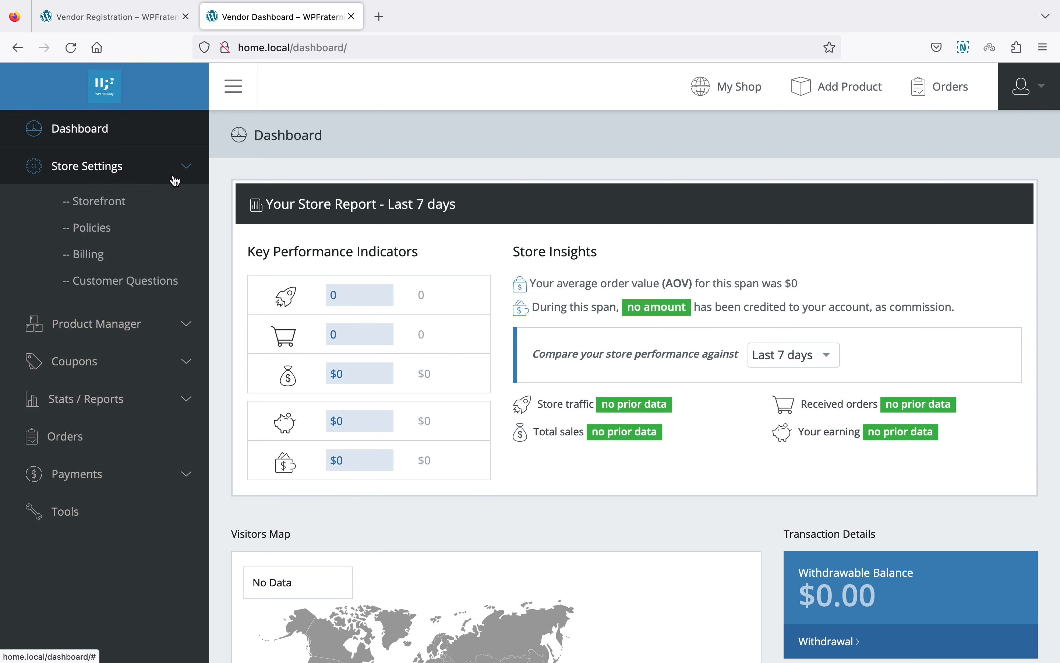
click(184, 172)
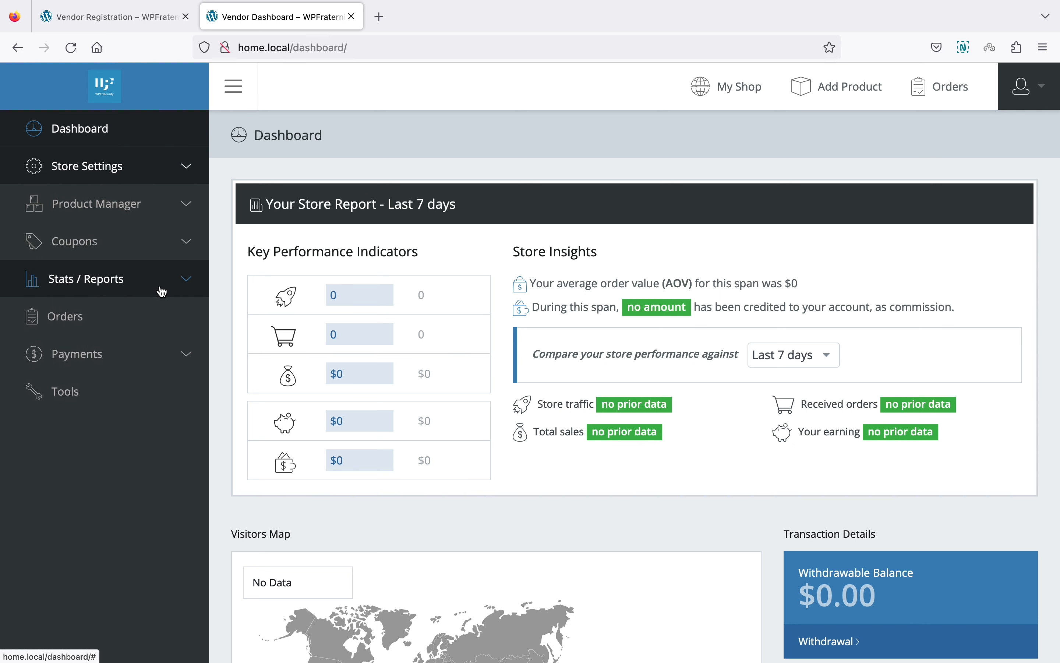
Step: Reload the Vendor Registration tab so it redirects to the vendor dashboard
click(155, 22)
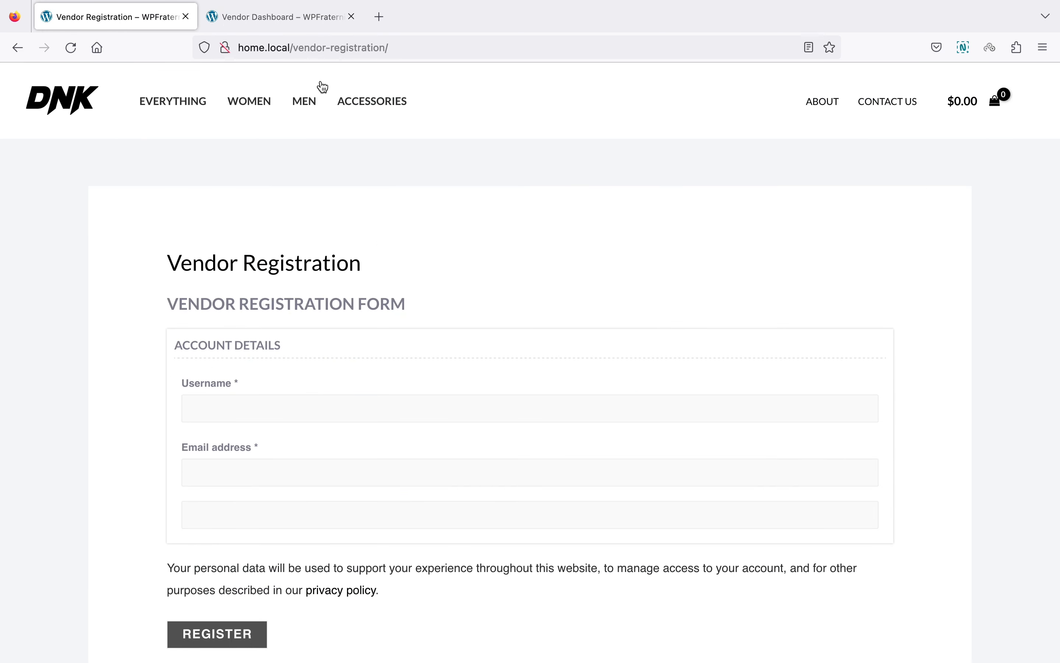
click(297, 20)
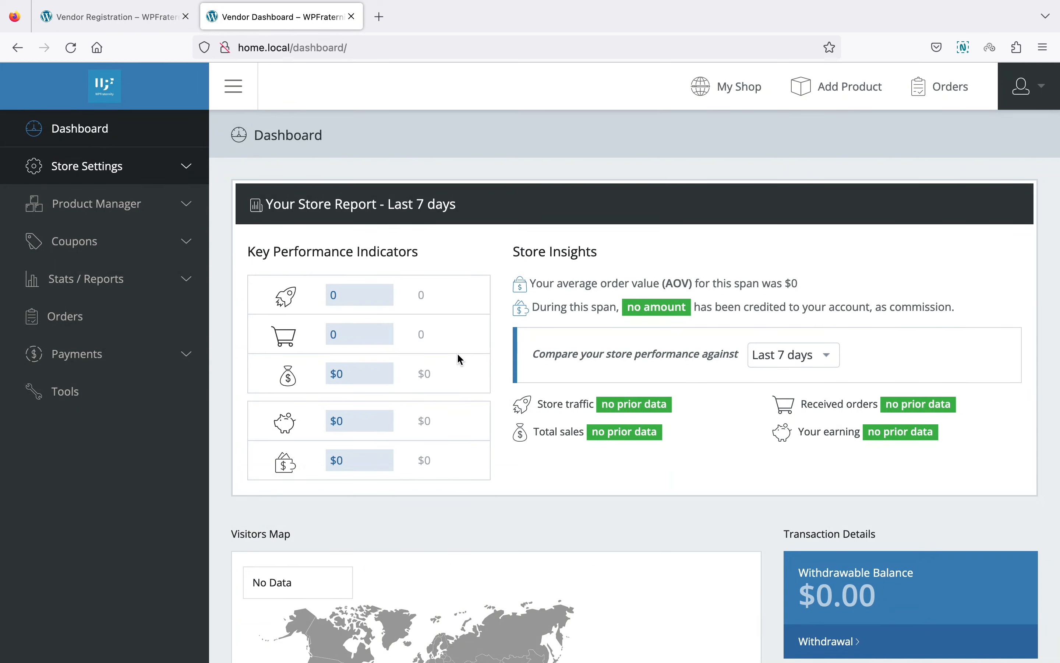
click(156, 21)
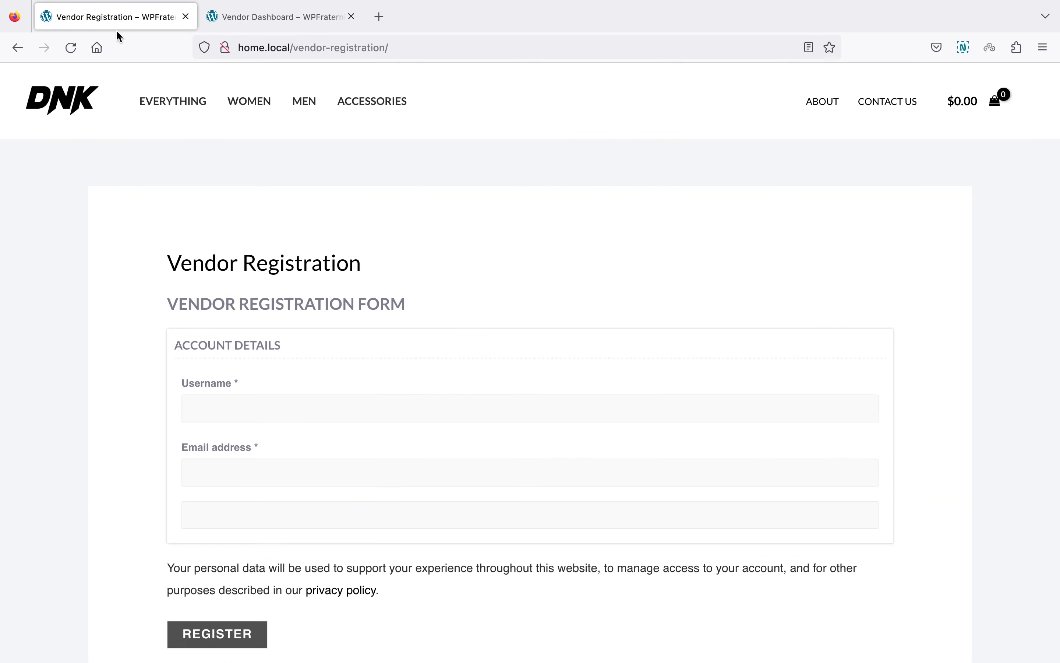
click(72, 47)
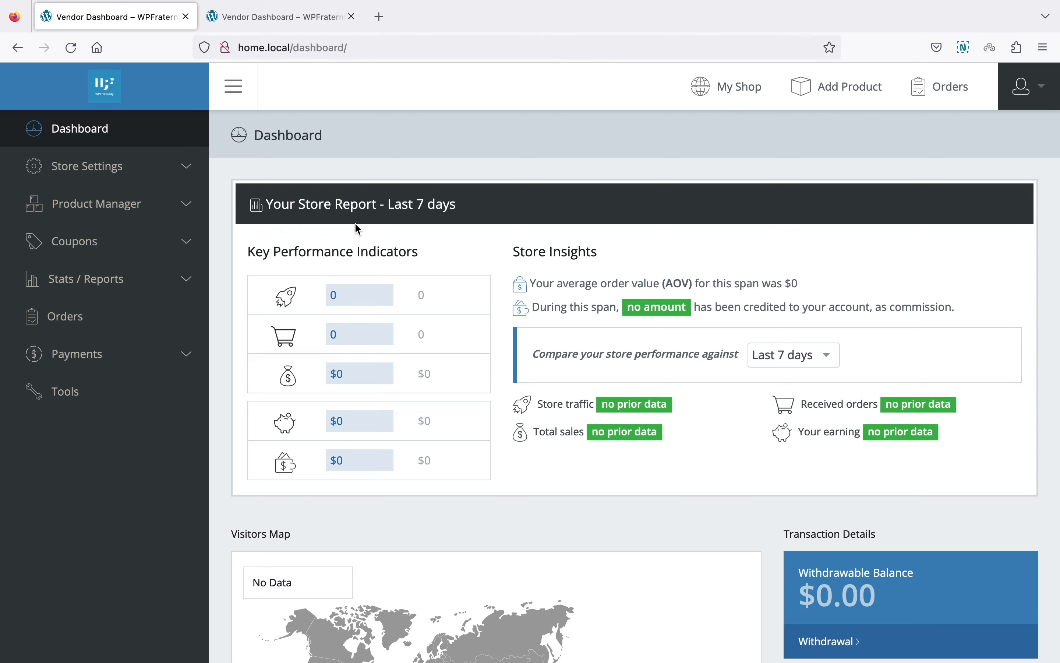
Step: Switch to Chrome and show the WordPress admin Dashboard tab
key(super+Tab)
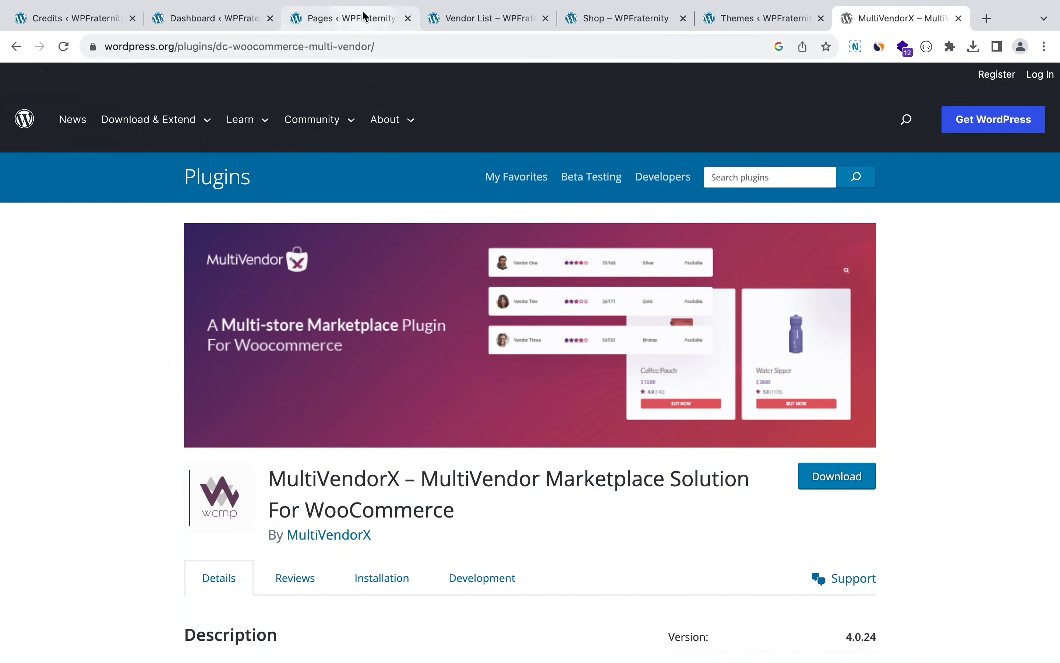
click(363, 14)
click(222, 23)
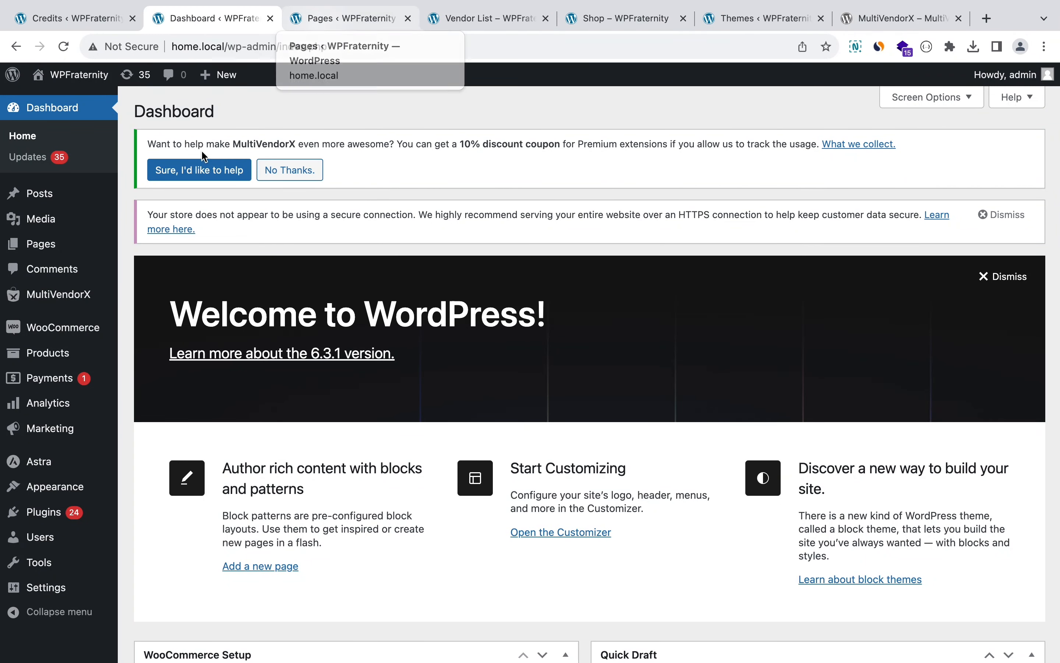
mouse_move(85, 293)
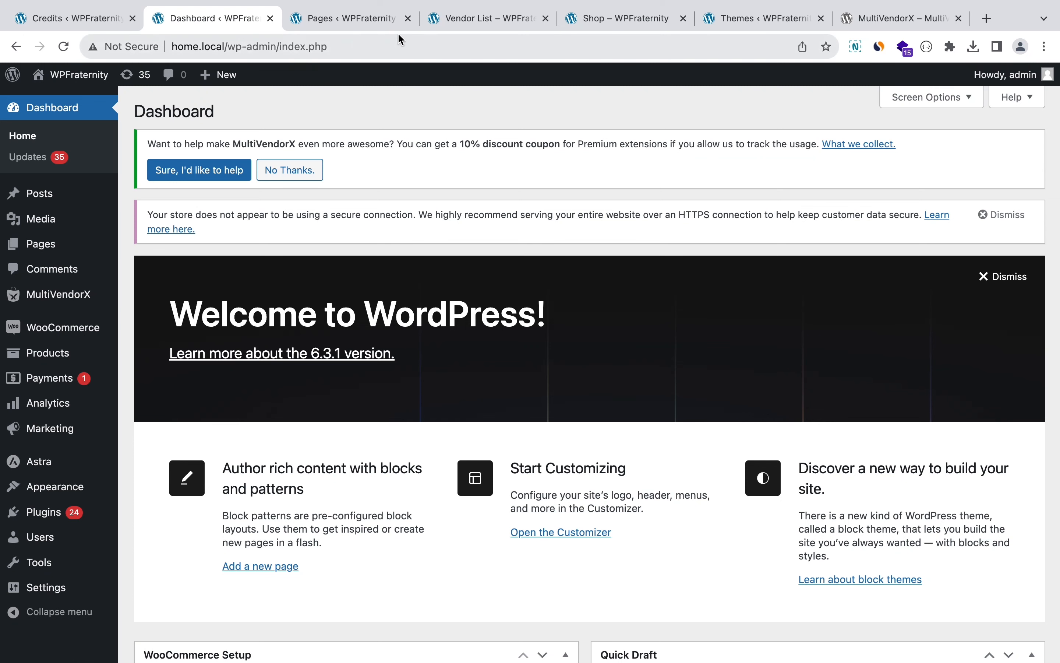
Step: Look over the Vendor List storefront page
click(456, 24)
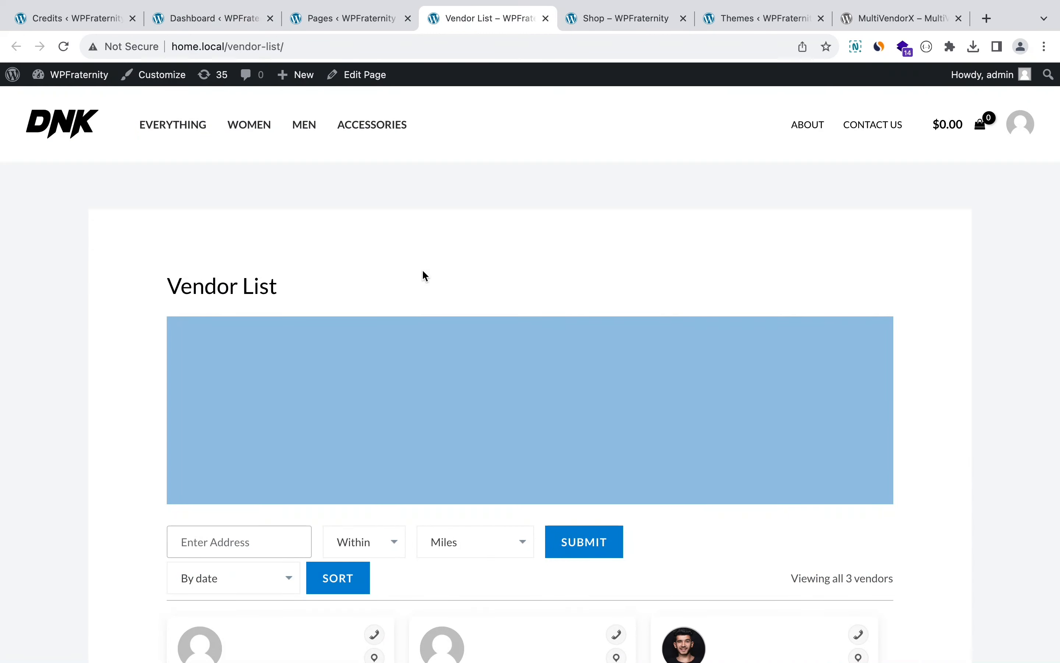
scroll(424, 272, down, 10)
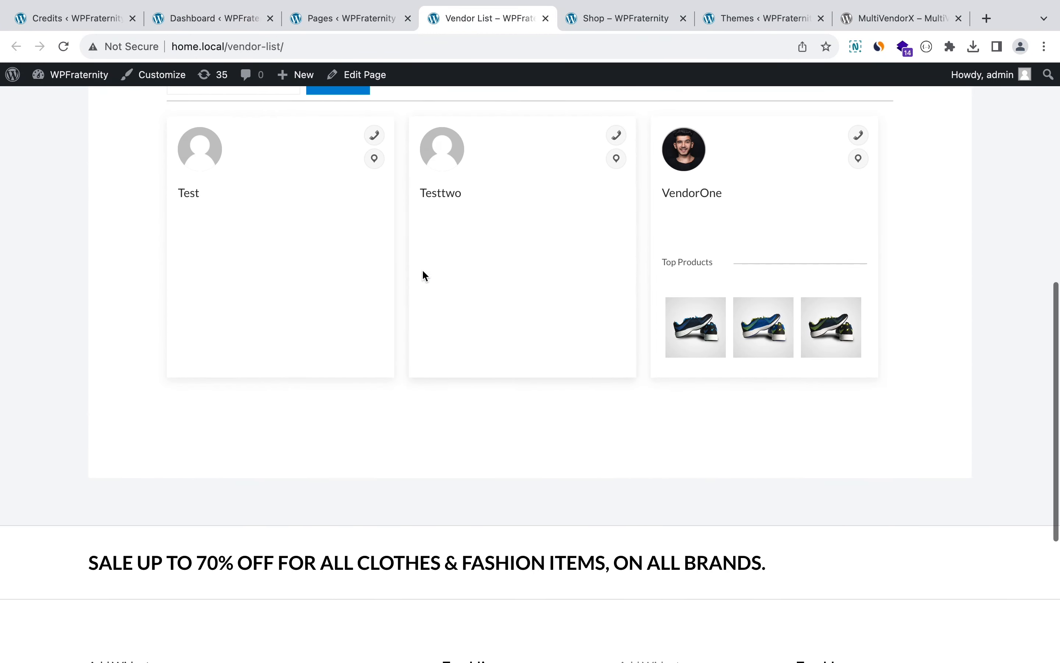
scroll(421, 271, up, 2)
scroll(421, 272, down, 1)
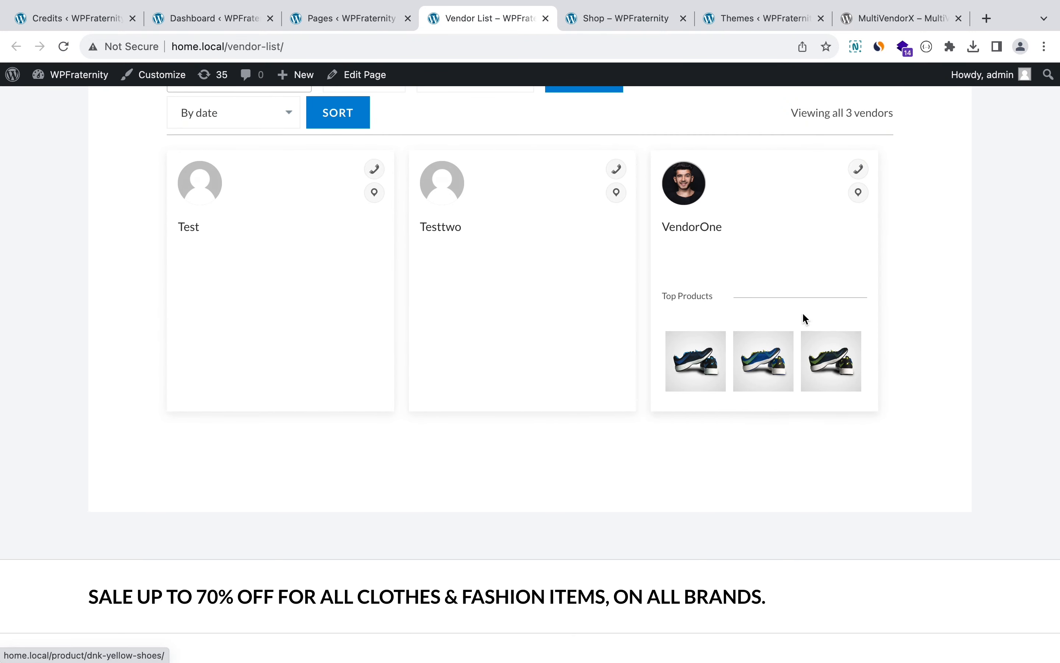
Step: Browse to page 2 of the shop's products, then close the Credits tab
click(636, 21)
scroll(568, 376, down, 10)
scroll(568, 376, down, 15)
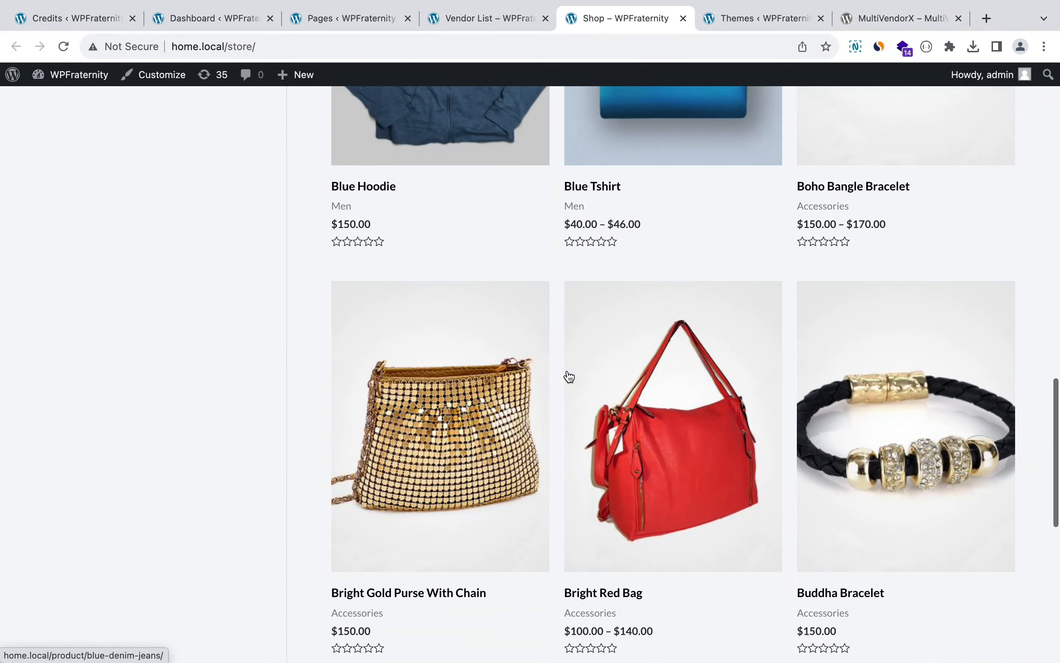
click(382, 219)
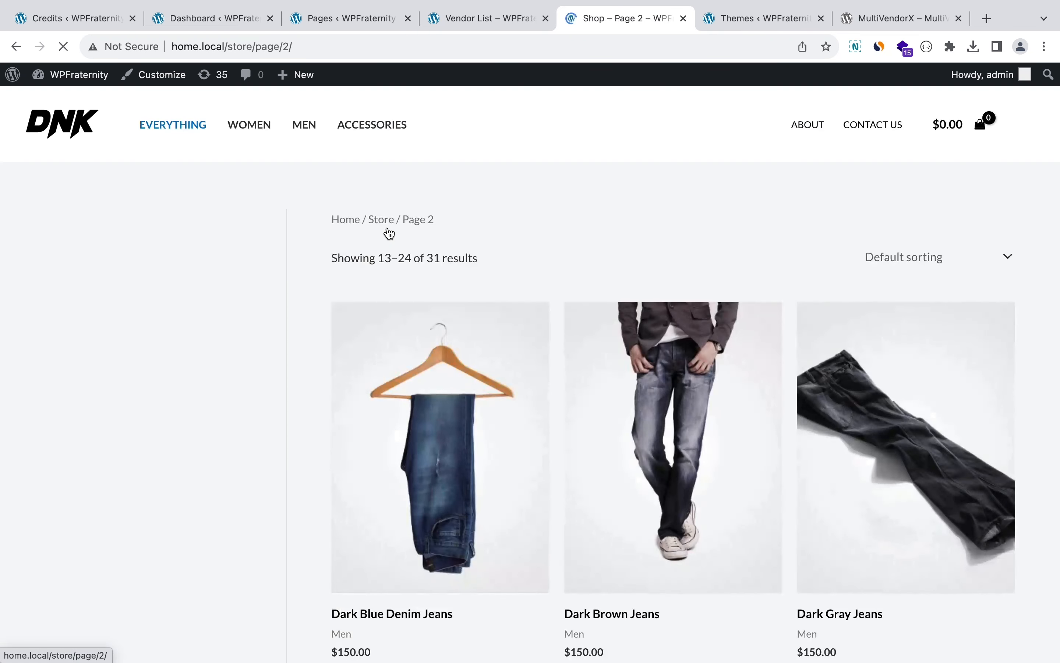
scroll(389, 232, down, 10)
scroll(389, 233, down, 1)
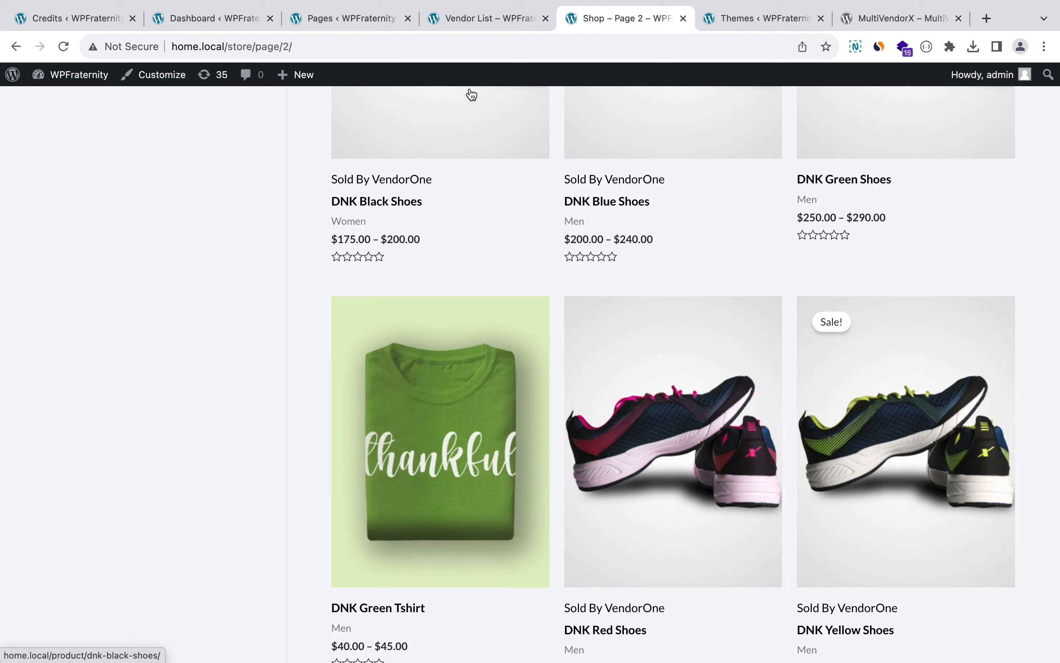
click(132, 18)
Step: Close the Dashboard, Pages, Vendor List and shop tabs
click(131, 19)
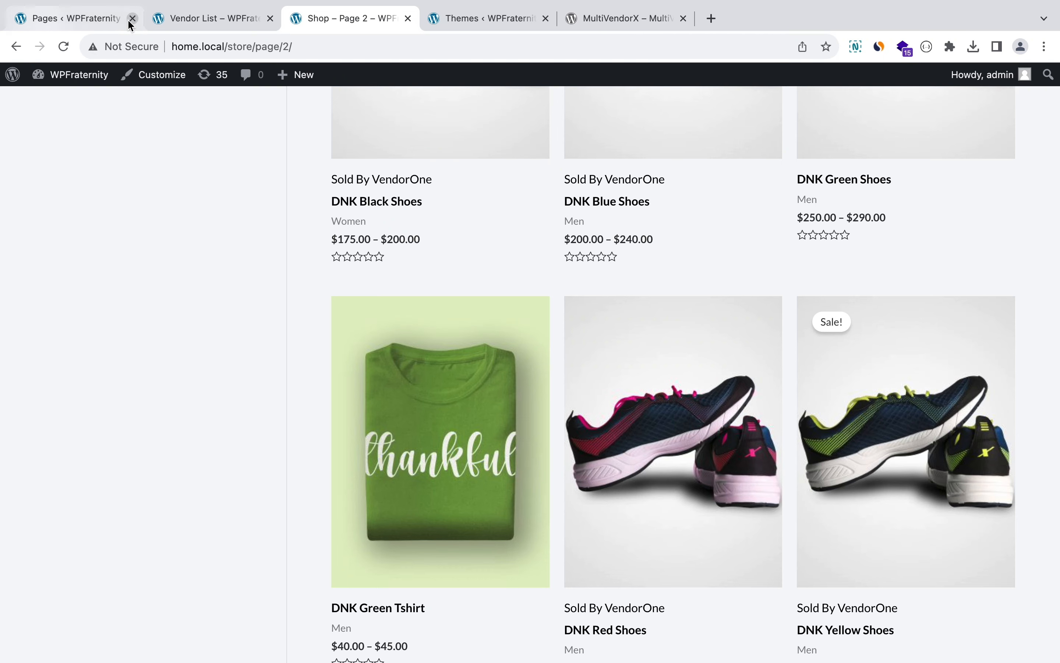
click(131, 19)
click(131, 19)
click(131, 19)
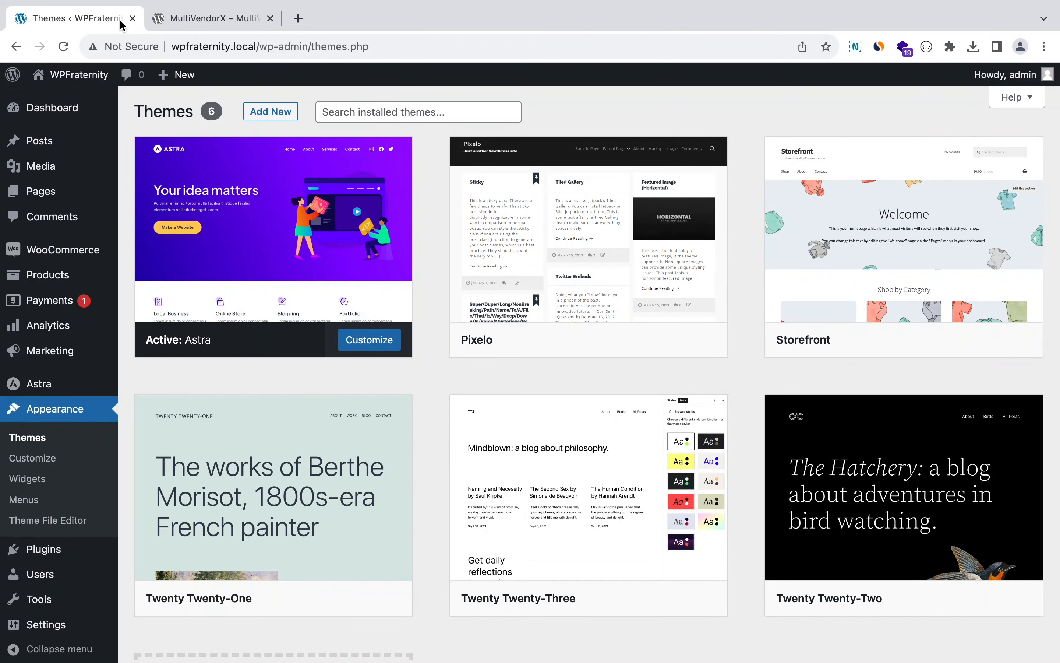
Step: Go to Plugins > Add New to open the Add Plugins page
mouse_move(327, 197)
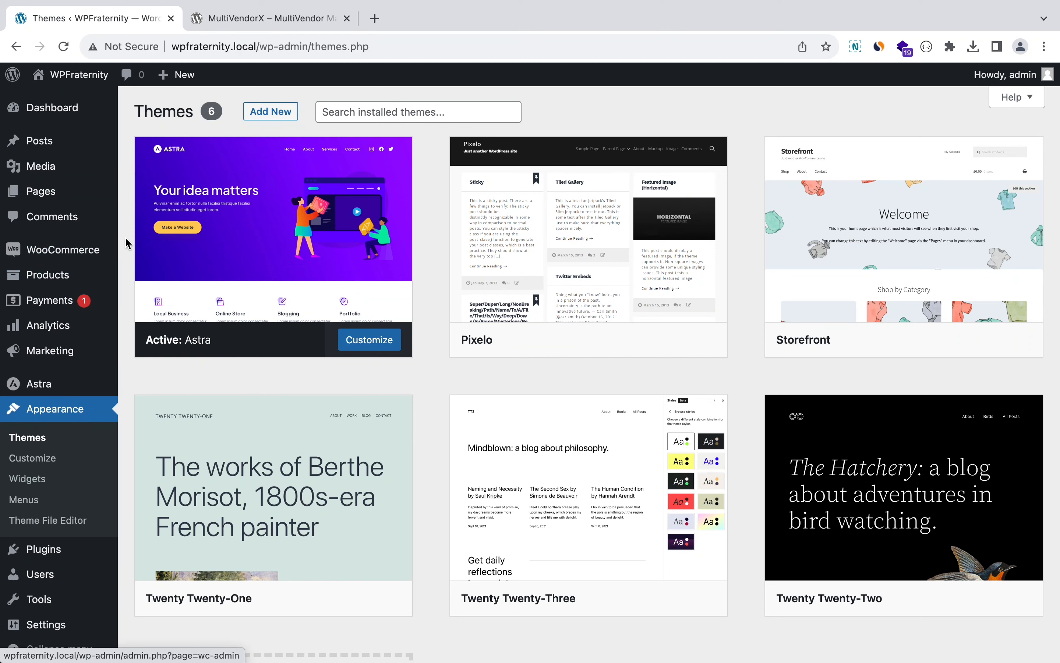
mouse_move(53, 560)
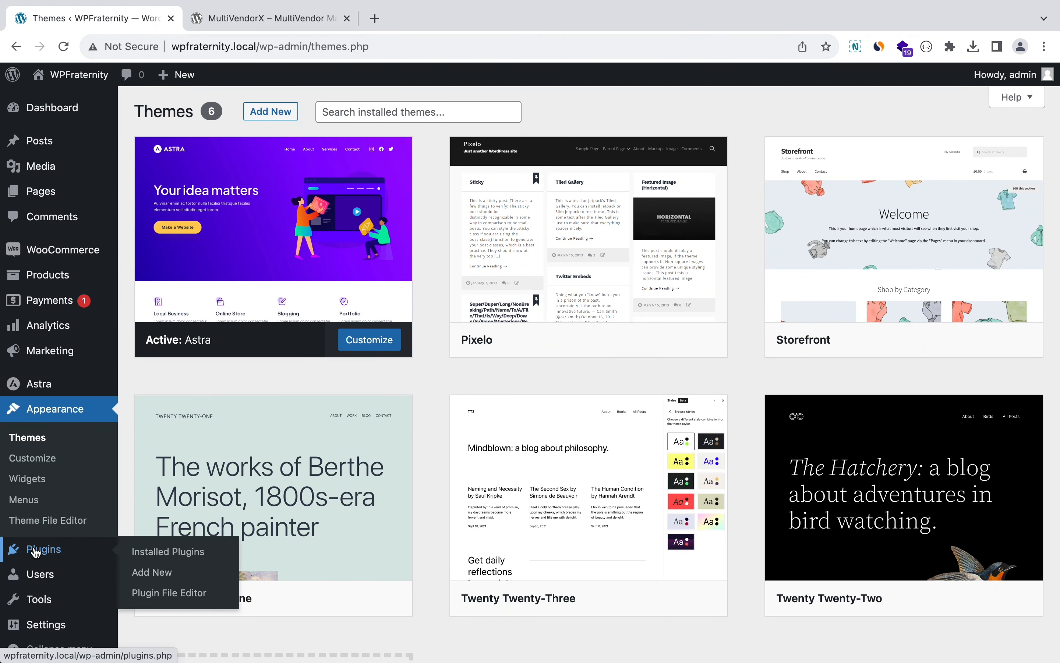
click(158, 574)
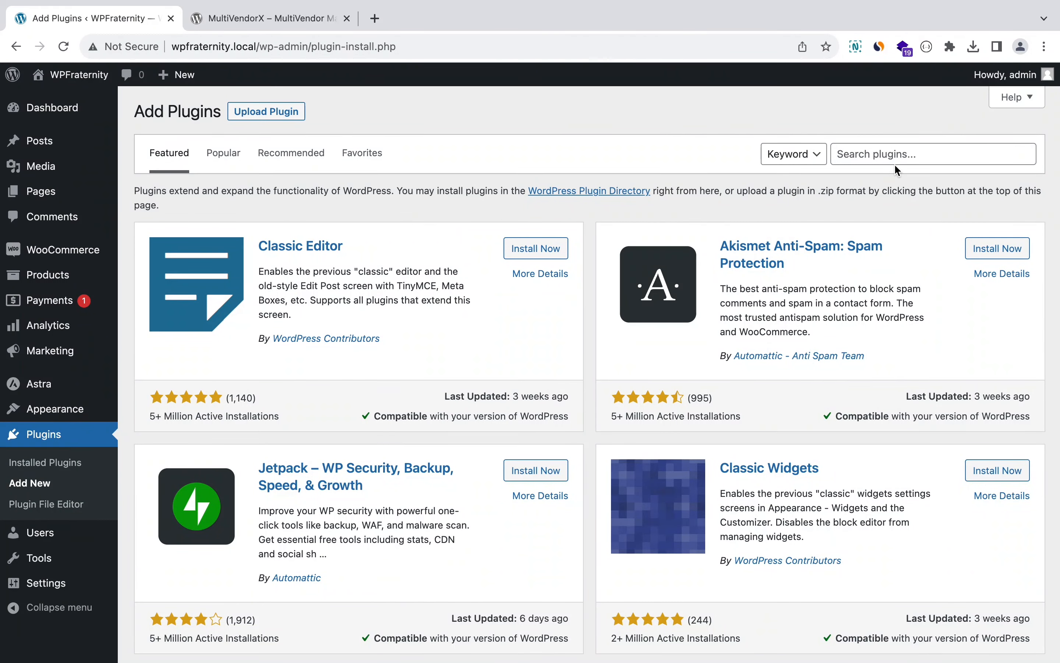
Step: Search the plugin directory for 'multivendor'
click(891, 157)
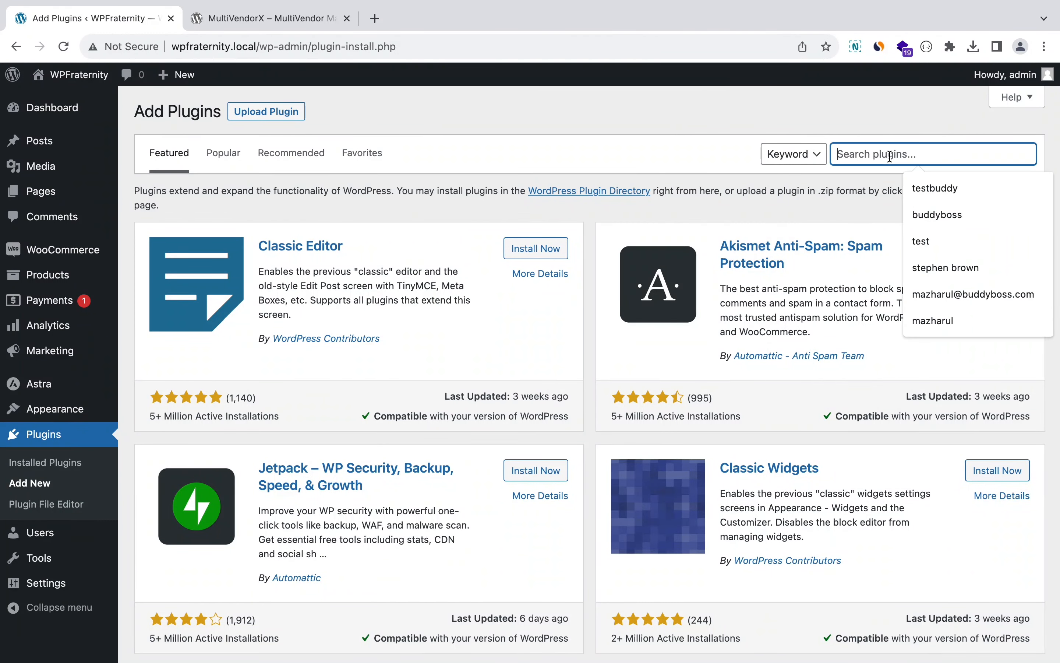
text(multi)
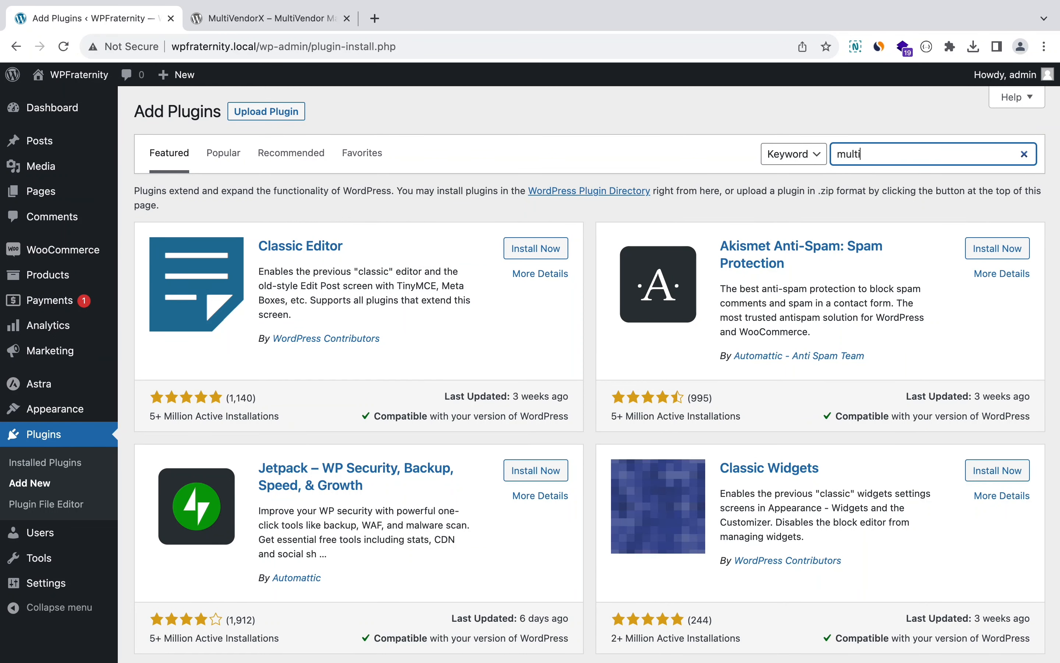
text(vendorx)
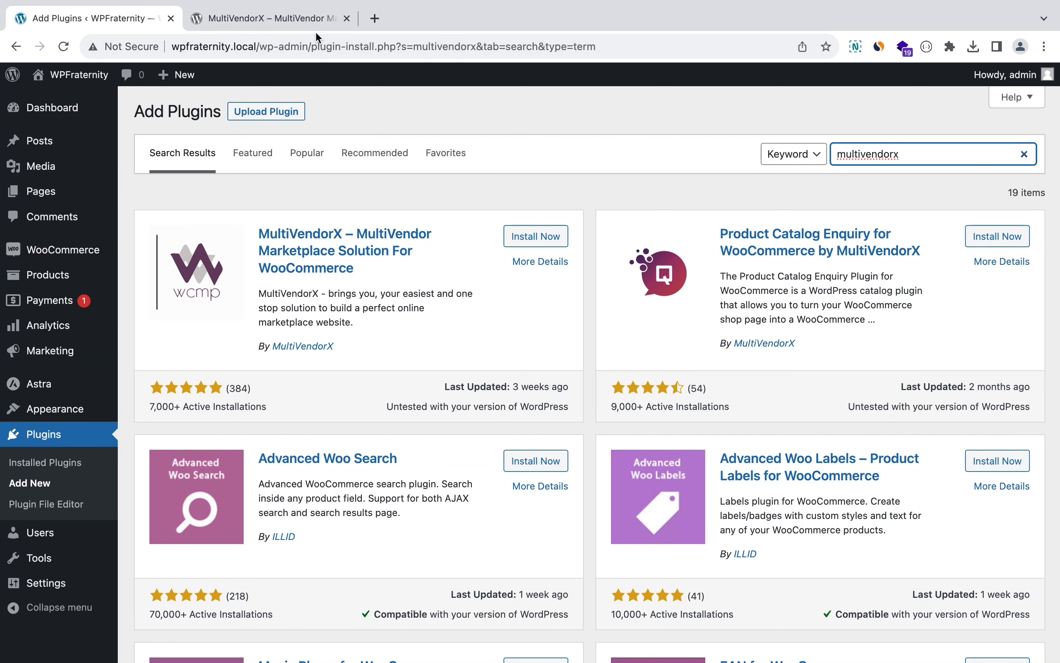
Step: Check MultiVendorX on wordpress.org, then install the MultiVendorX marketplace plugin
click(311, 21)
scroll(480, 283, down, 4)
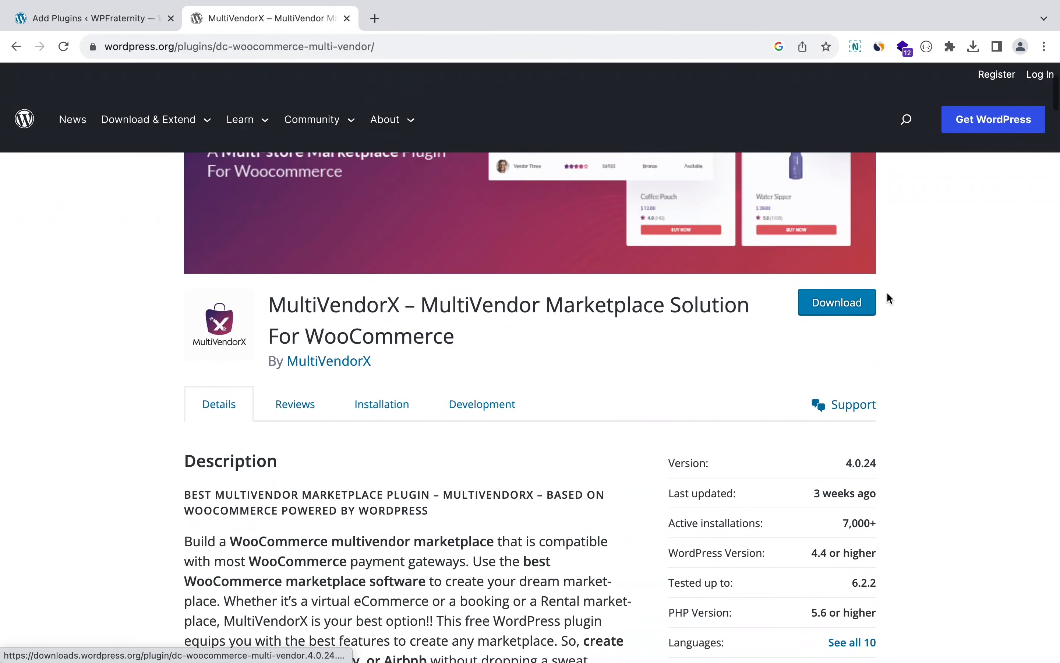
click(135, 14)
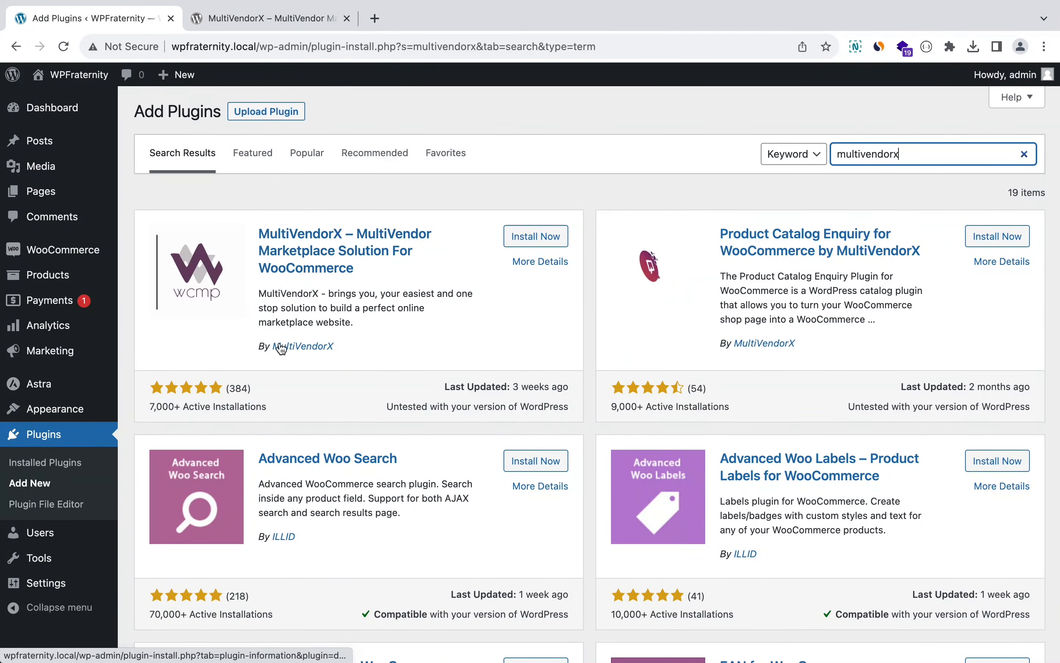
triple_click(167, 406)
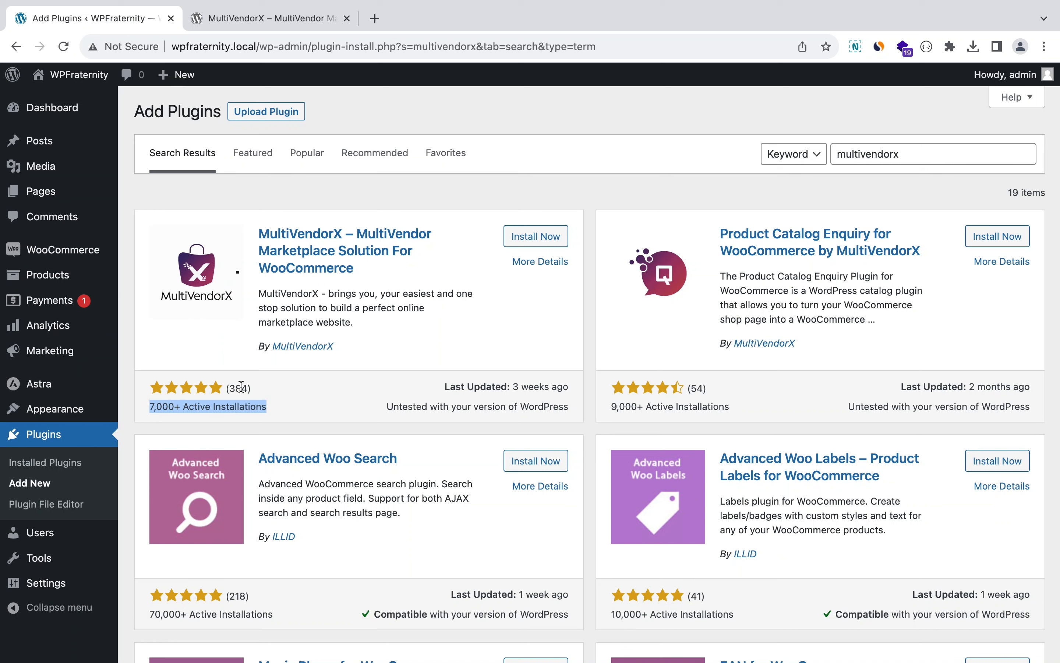
click(523, 239)
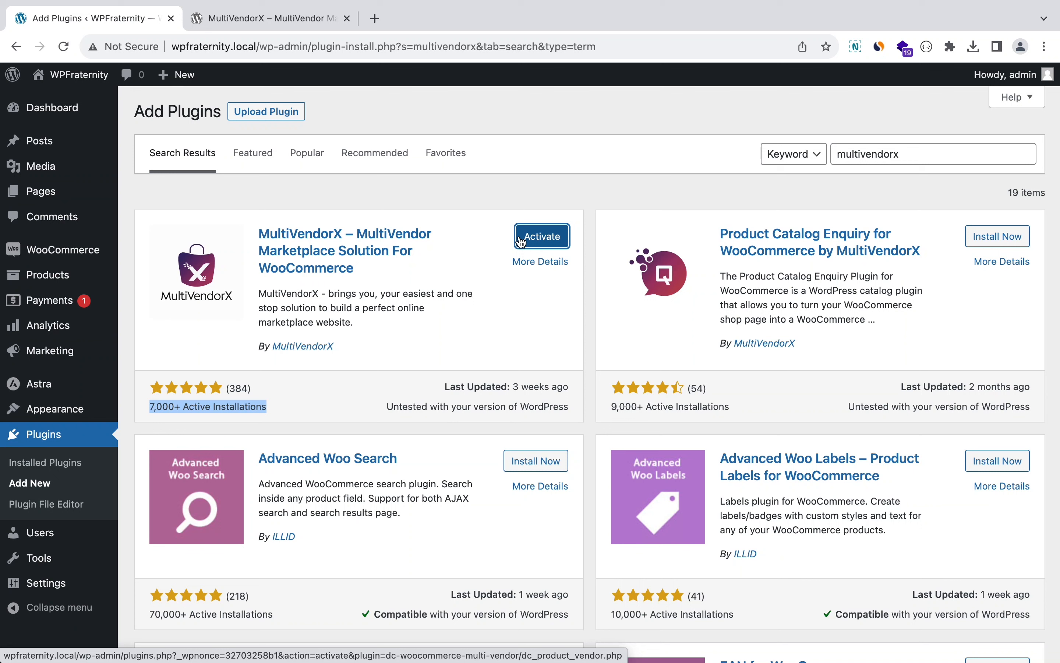
Step: Activate the newly installed MultiVendorX plugin to launch its setup wizard
click(548, 242)
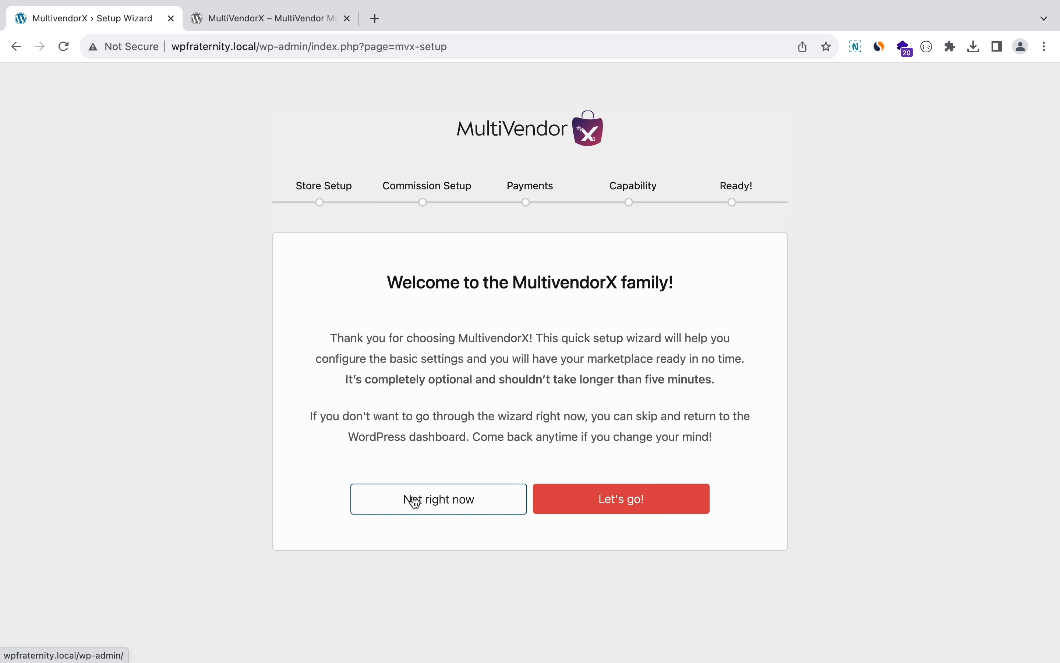
click(442, 508)
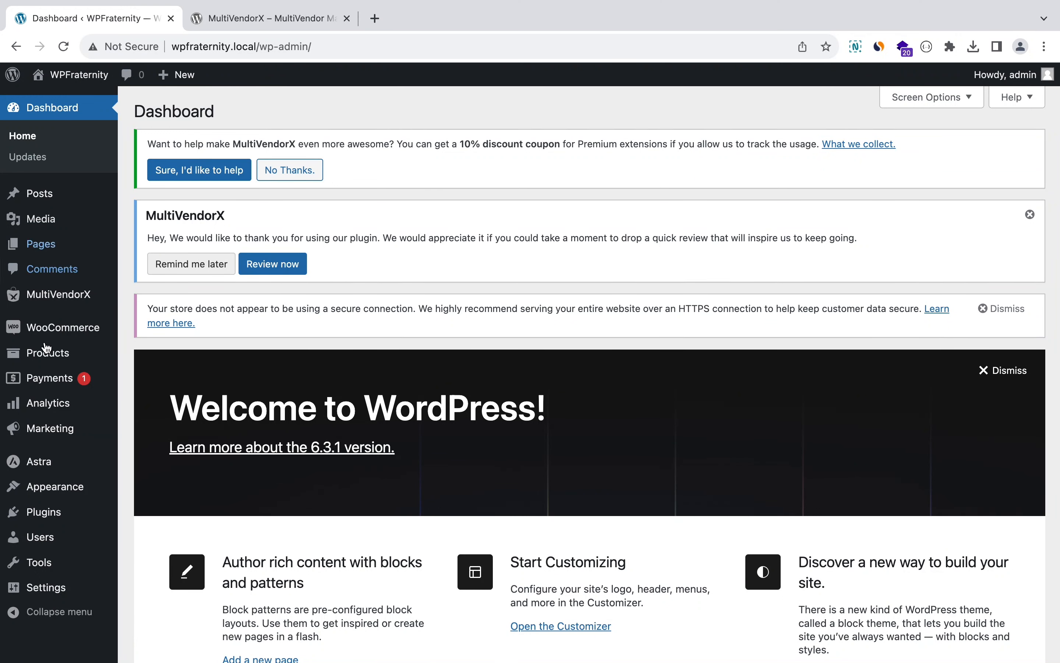
mouse_move(72, 295)
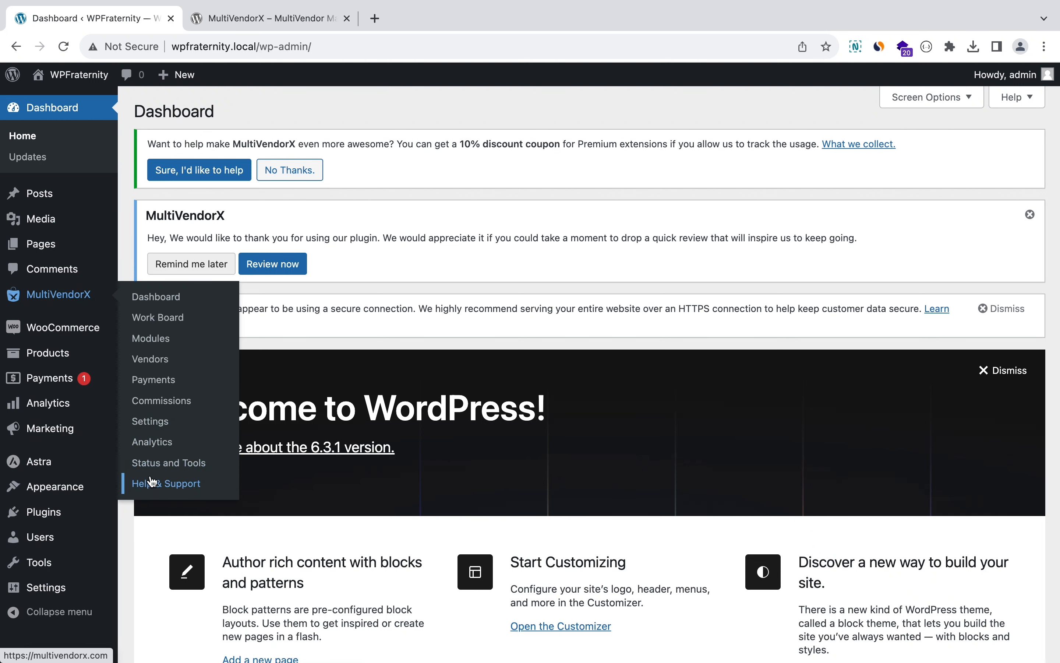
click(158, 463)
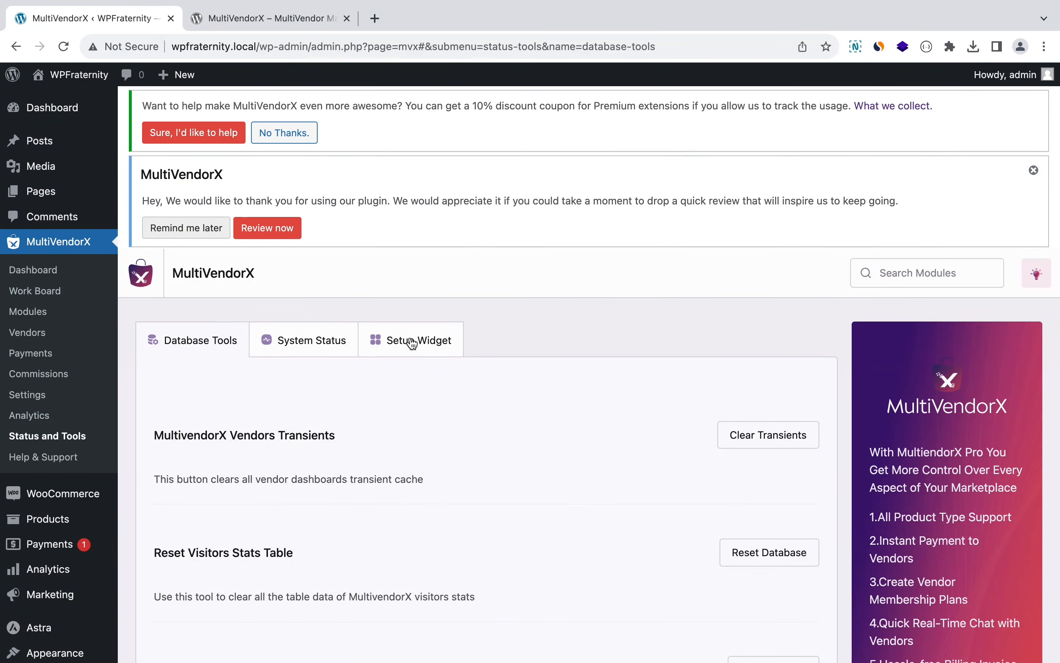
click(430, 346)
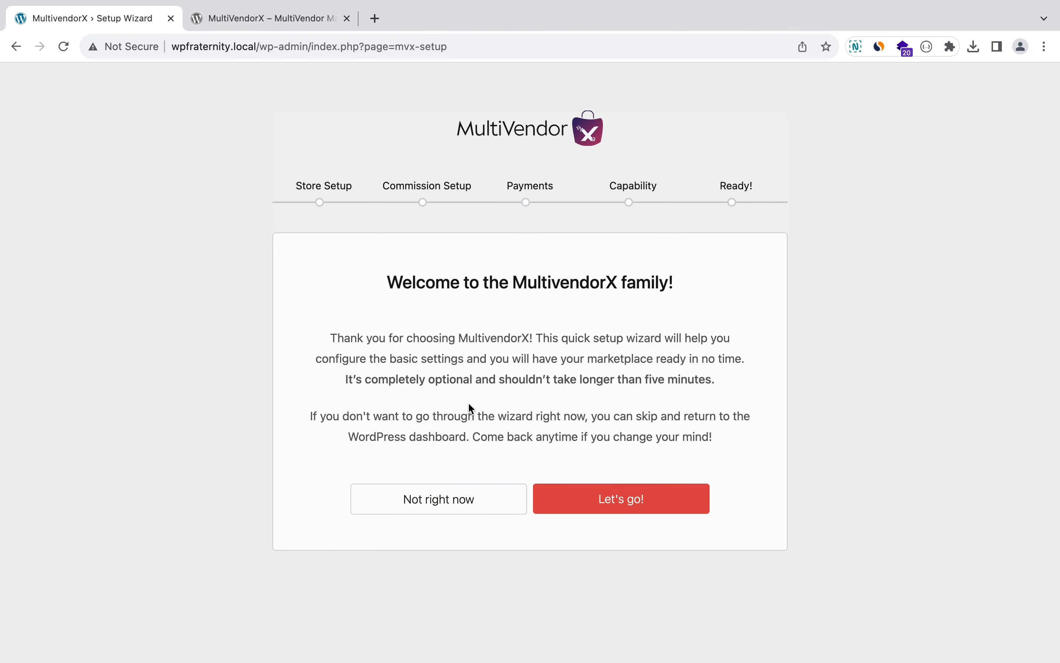
Step: Start the setup wizard and enter 'vendor' as the Store URL
click(627, 508)
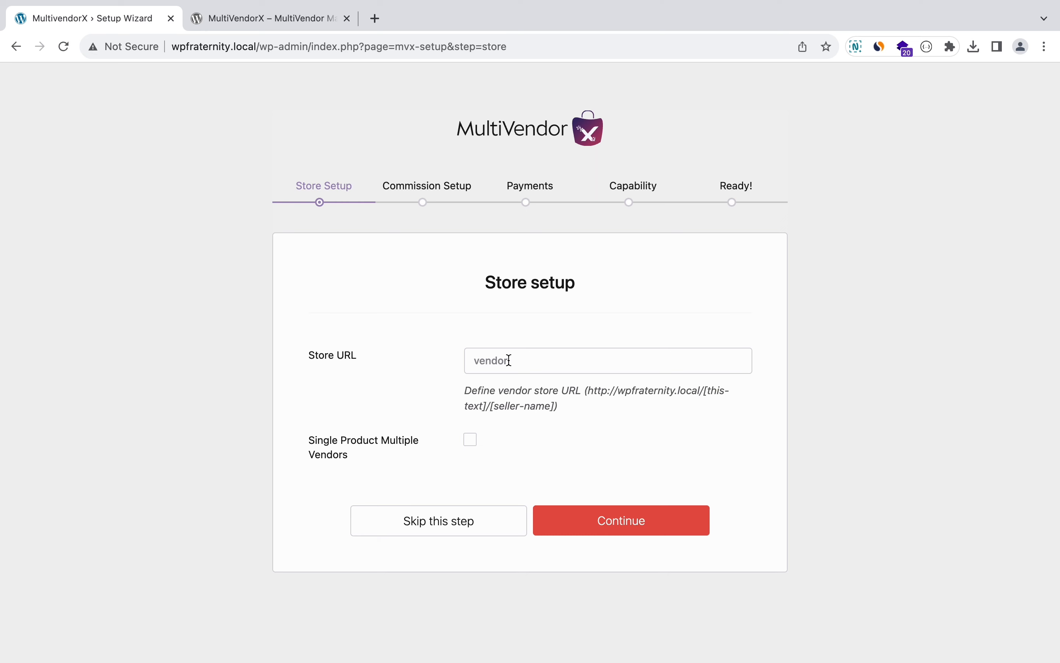
text(vendor)
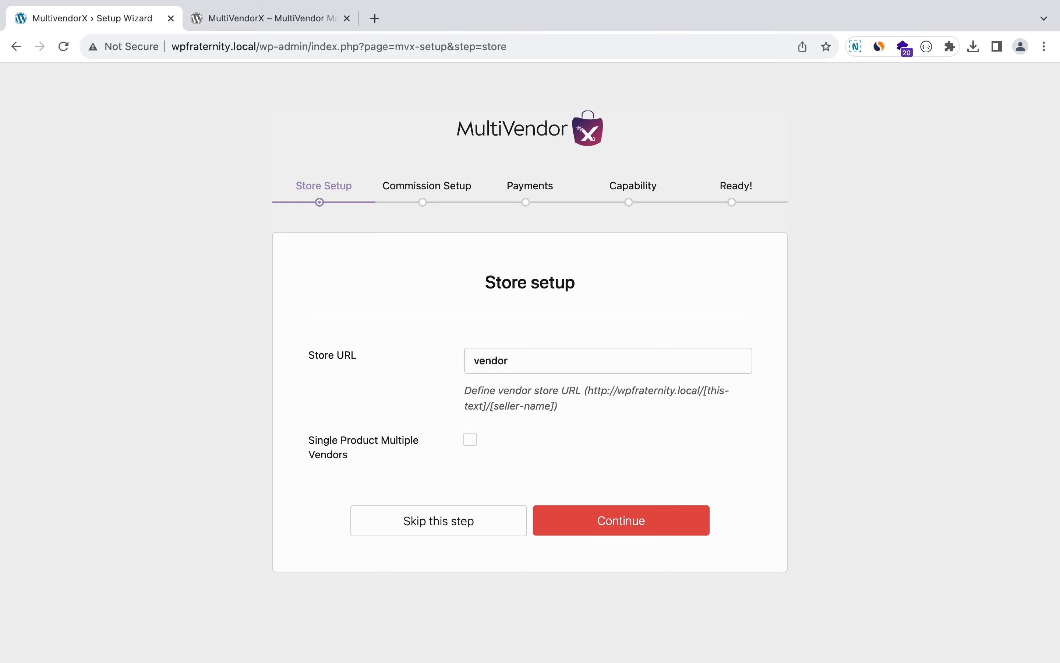
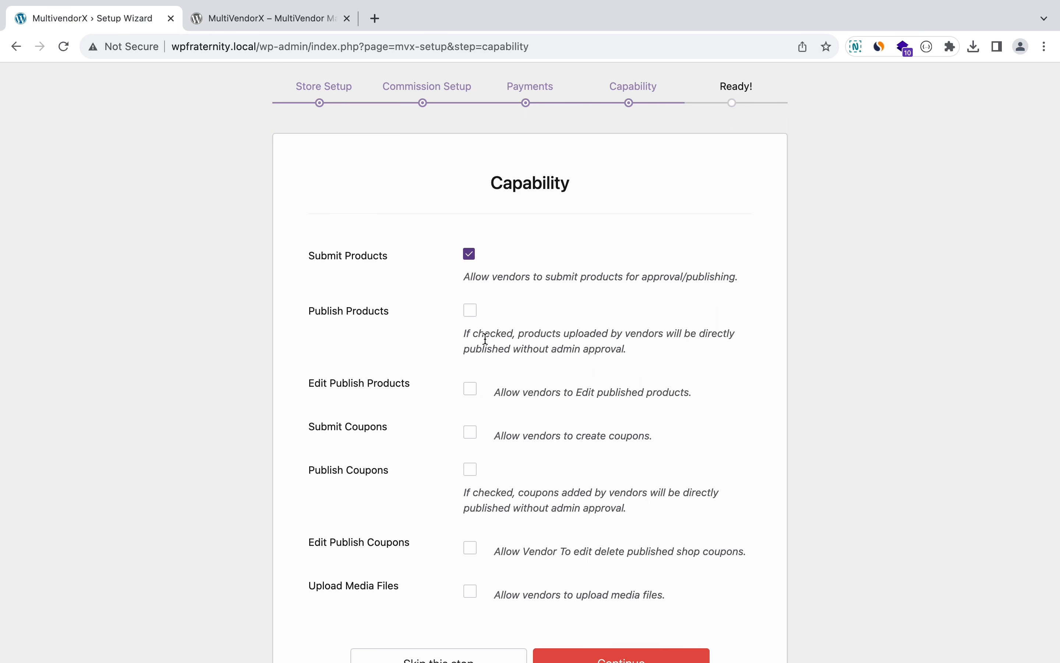
Step: Grant vendors Edit Publish Products, Submit, Publish and Edit Publish Coupons, and Upload Media Files, then continue
scroll(476, 333, down, 2)
click(469, 328)
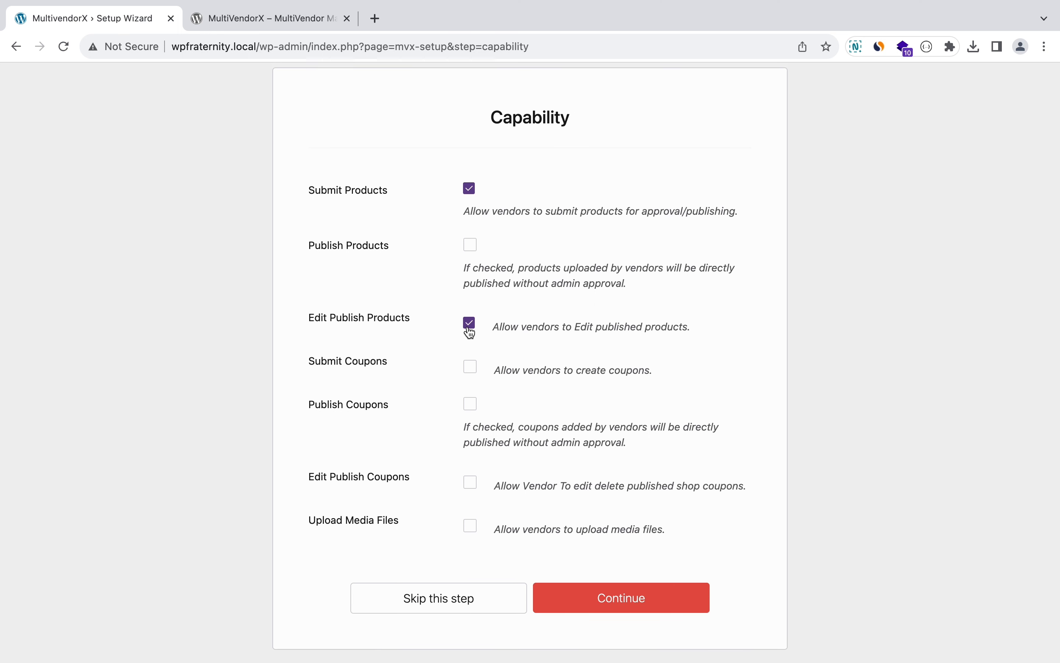
click(472, 368)
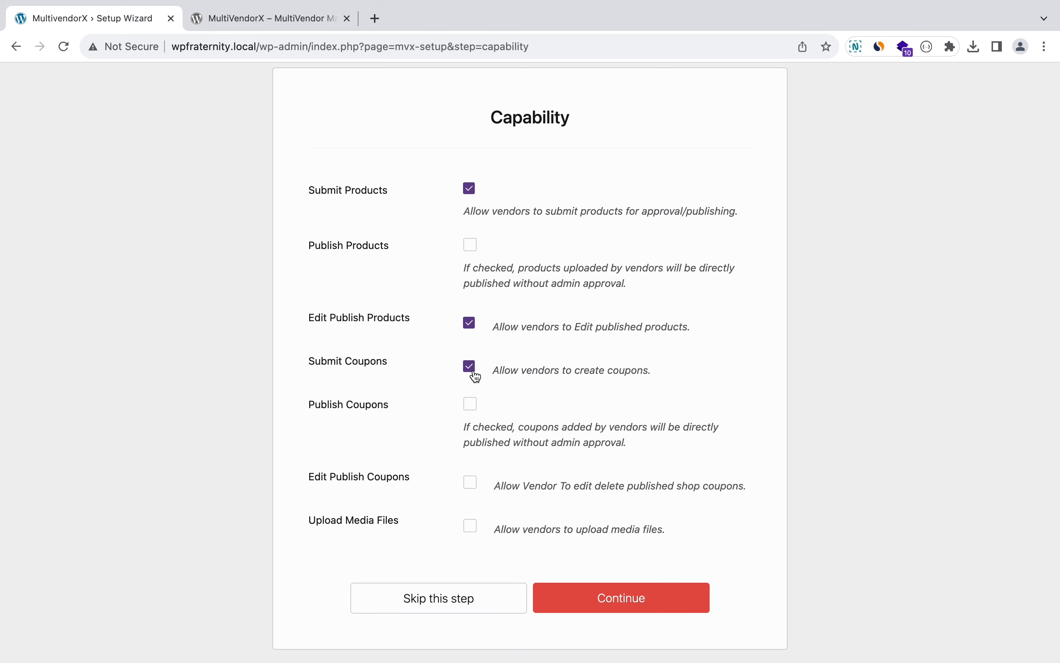
click(472, 405)
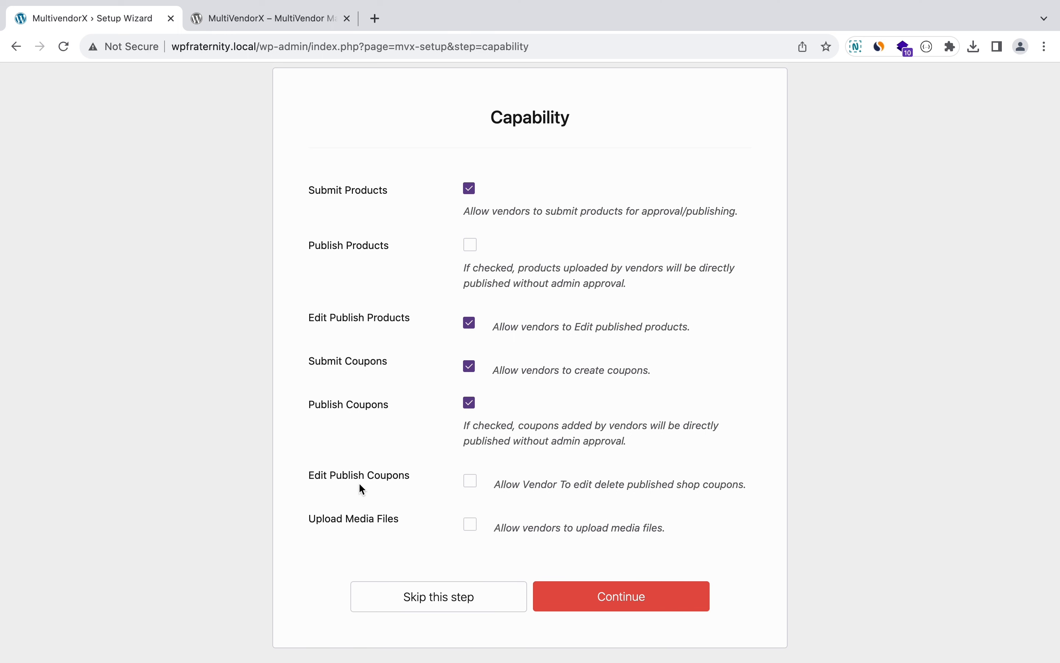
click(470, 486)
scroll(470, 491, down, 1)
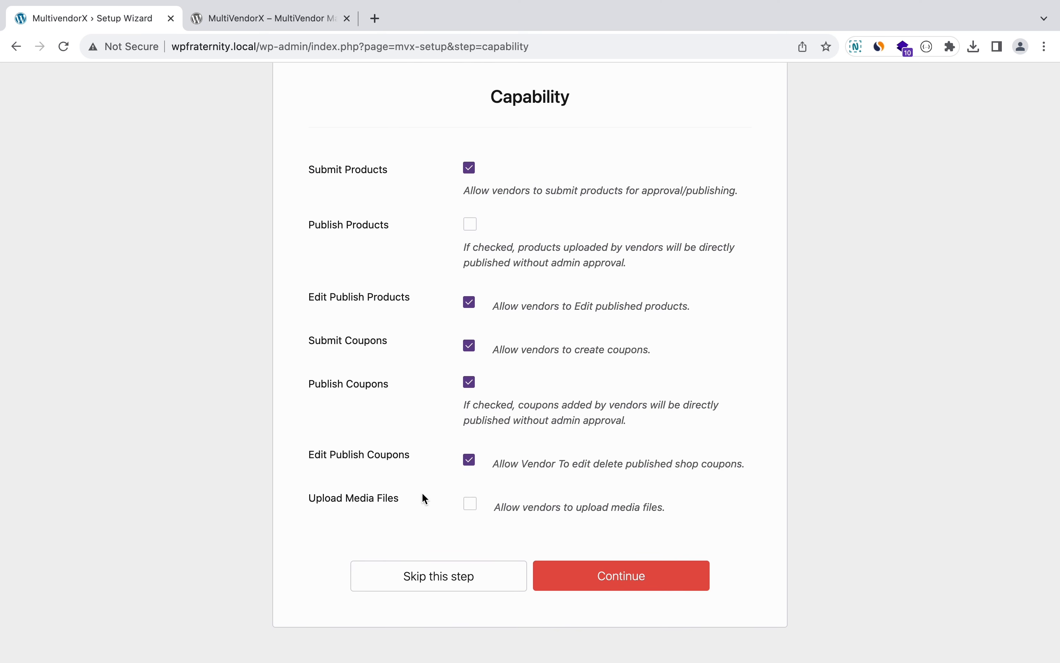
click(470, 504)
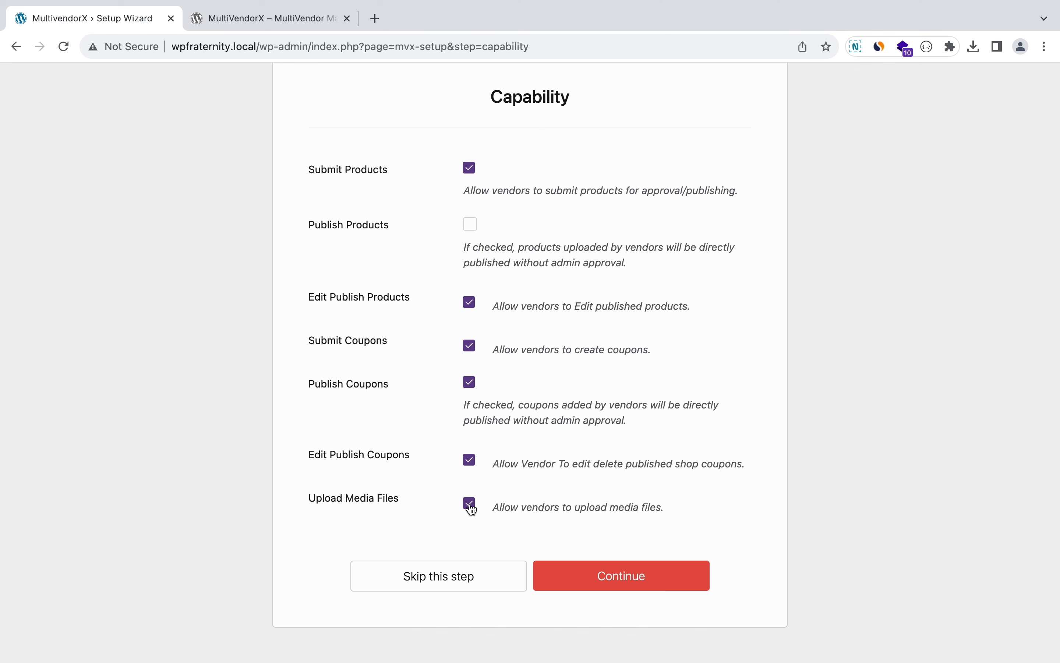
click(616, 576)
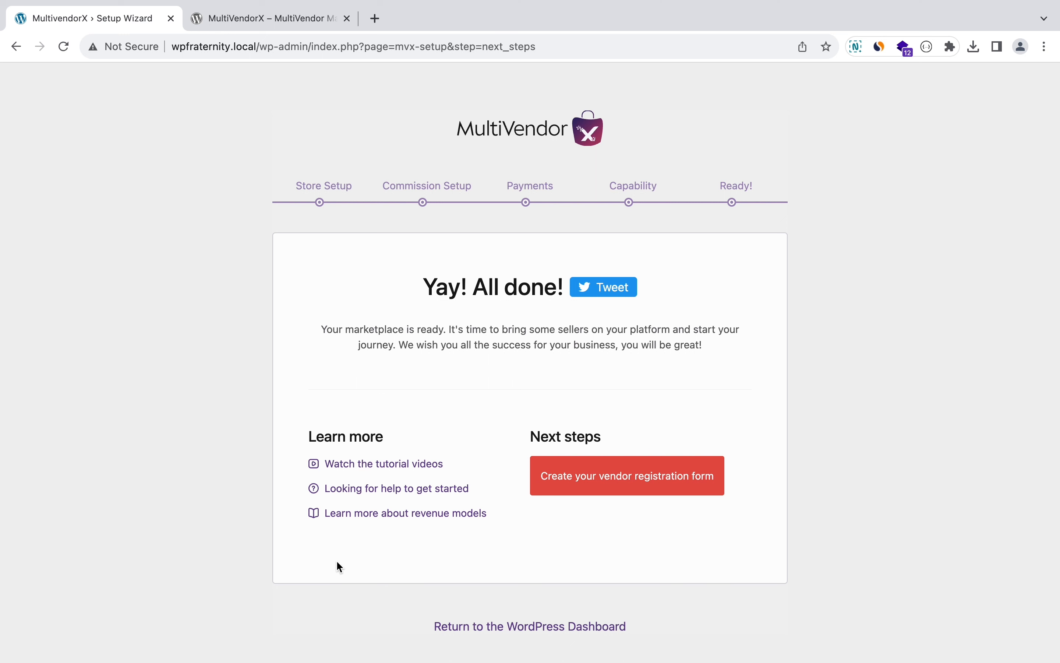
Step: Use 'Return to the WordPress Dashboard' on the wizard's 'Yay! All done!' page
click(509, 628)
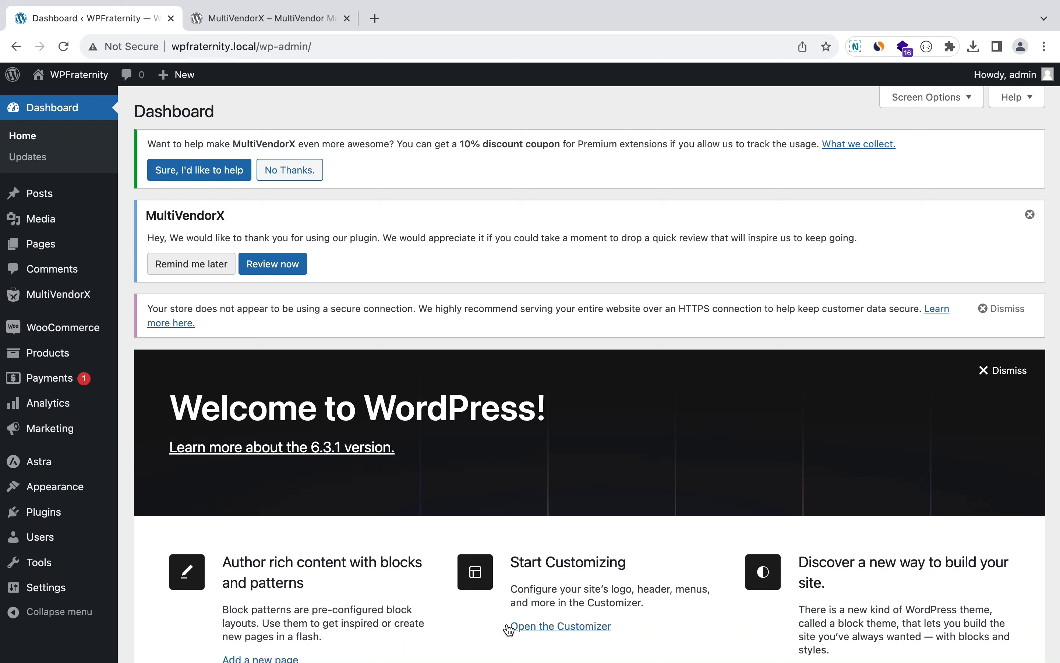
mouse_move(93, 299)
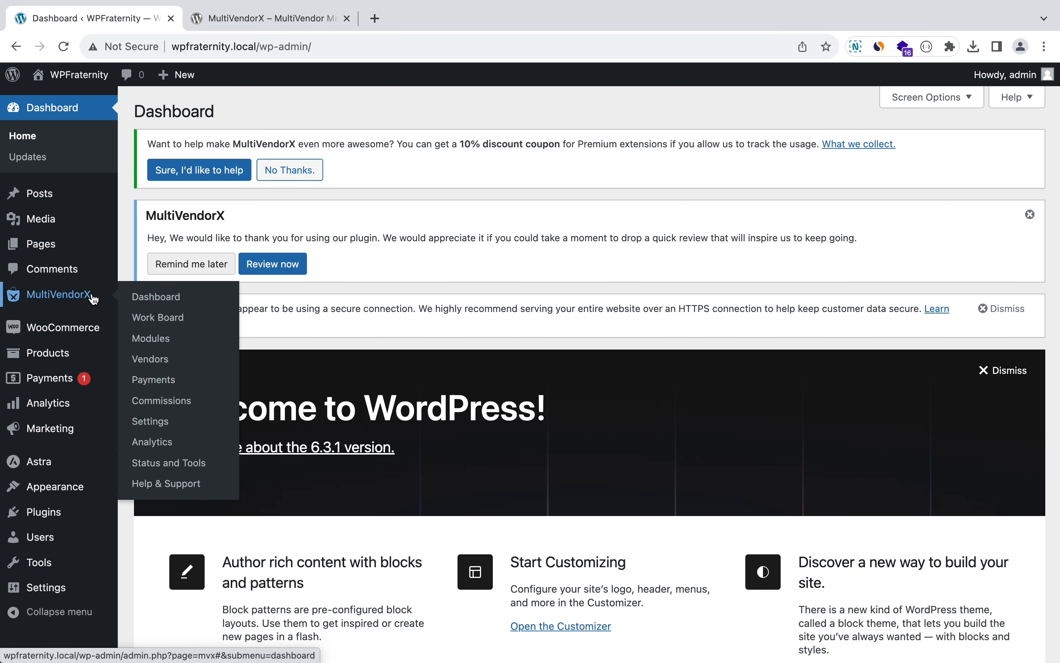
Step: Go to Pages > All Pages and scroll down to the Vendor Registration page
mouse_move(99, 246)
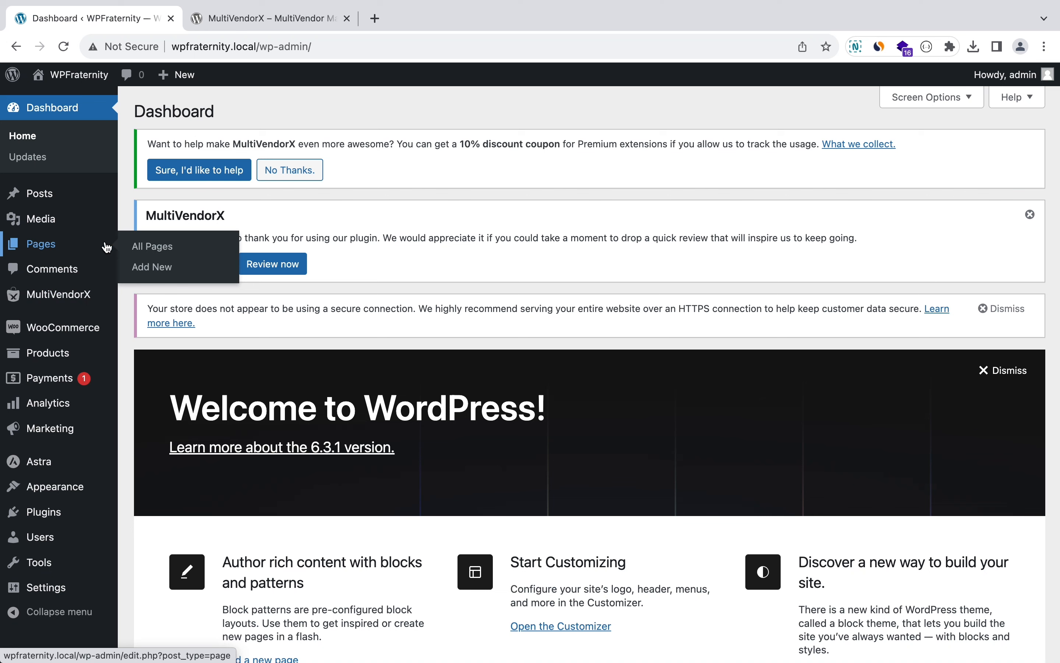
click(143, 248)
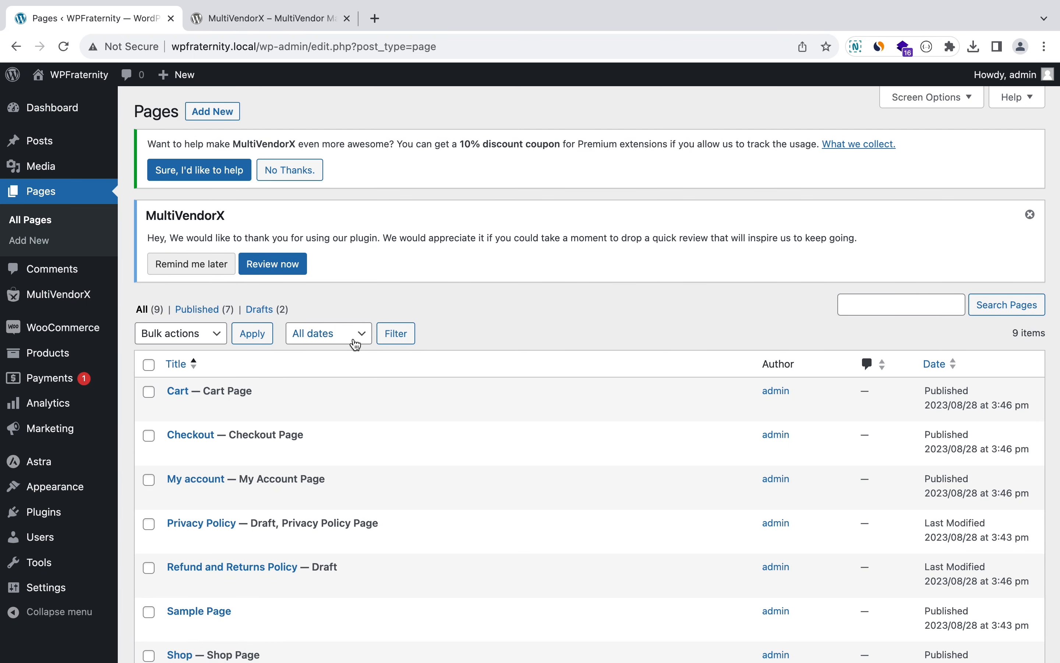
scroll(353, 342, down, 3)
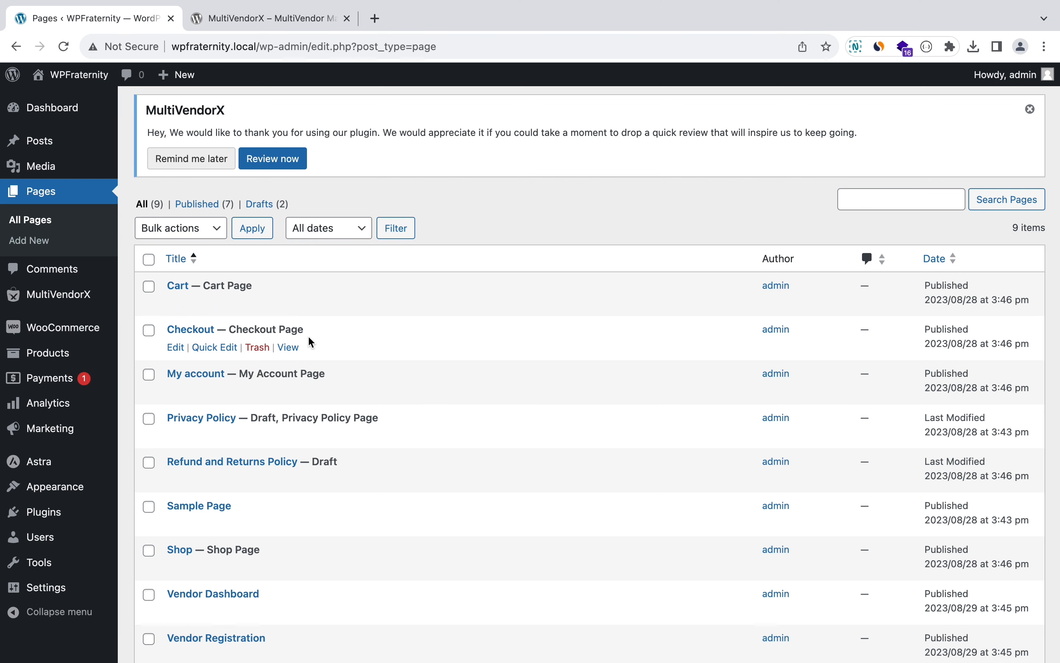
scroll(302, 342, down, 2)
scroll(248, 391, down, 2)
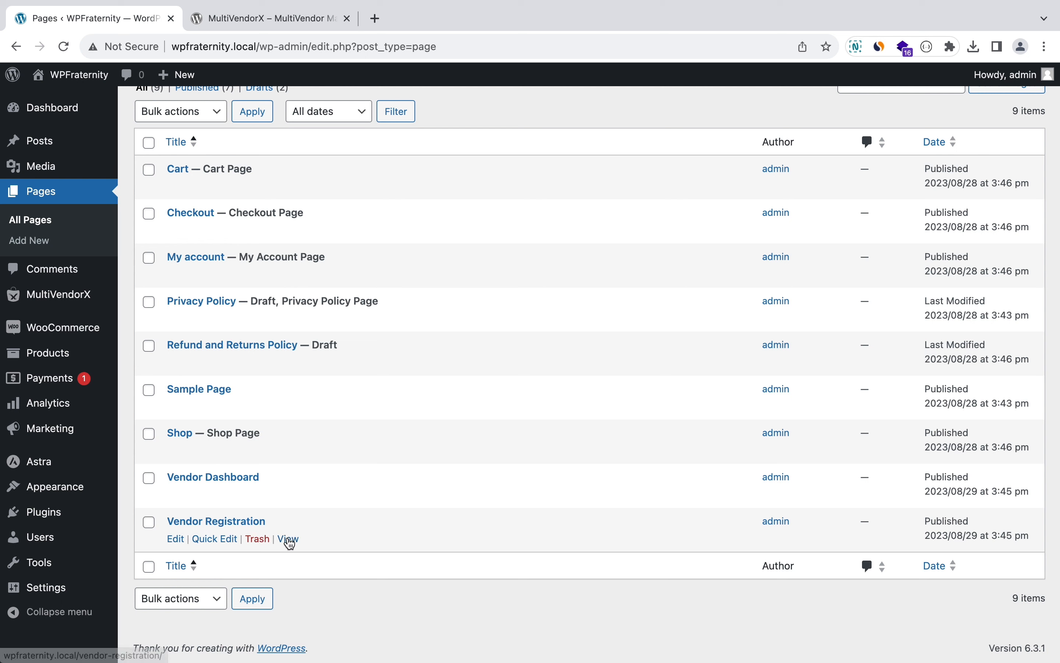
Step: Open Vendor Registration's View link in a new tab, copy its My account URL, and return
right_click(286, 539)
click(329, 380)
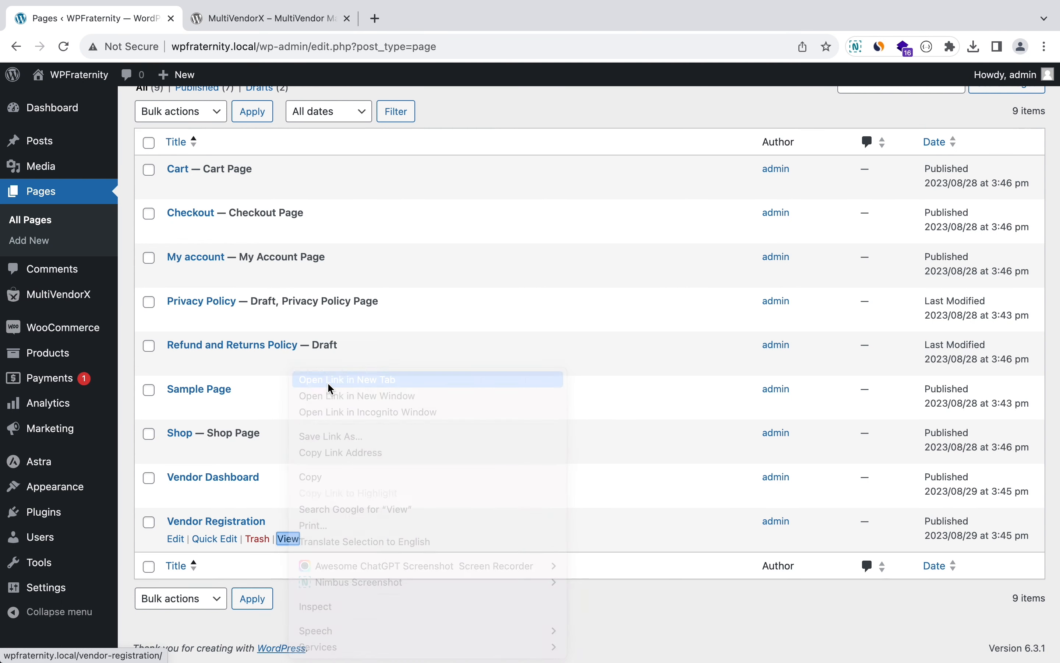
click(289, 26)
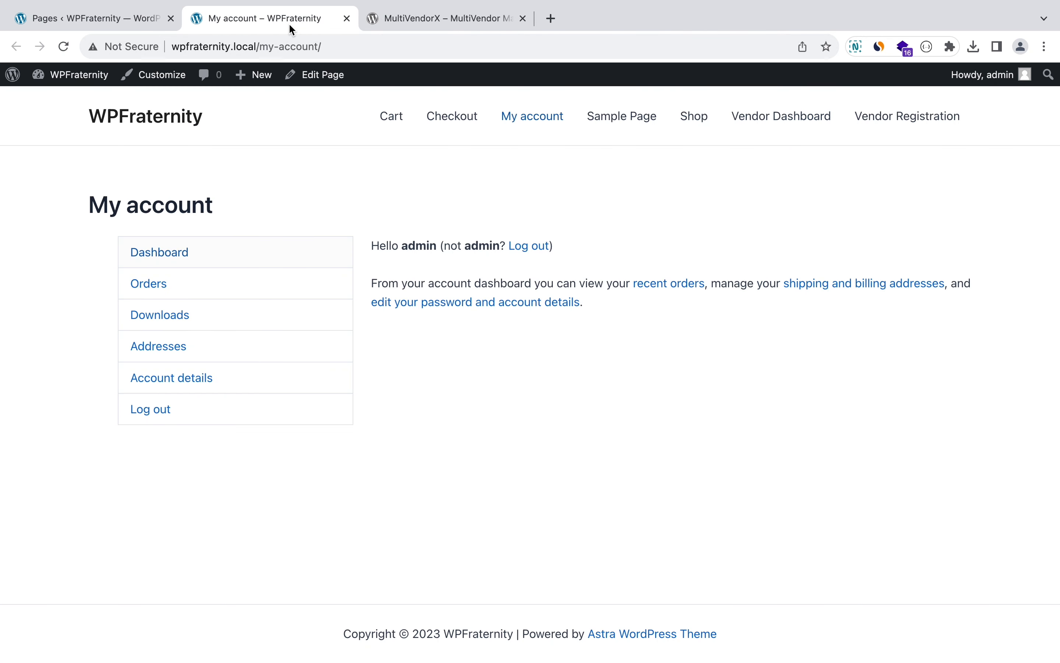
click(251, 44)
key(super+c)
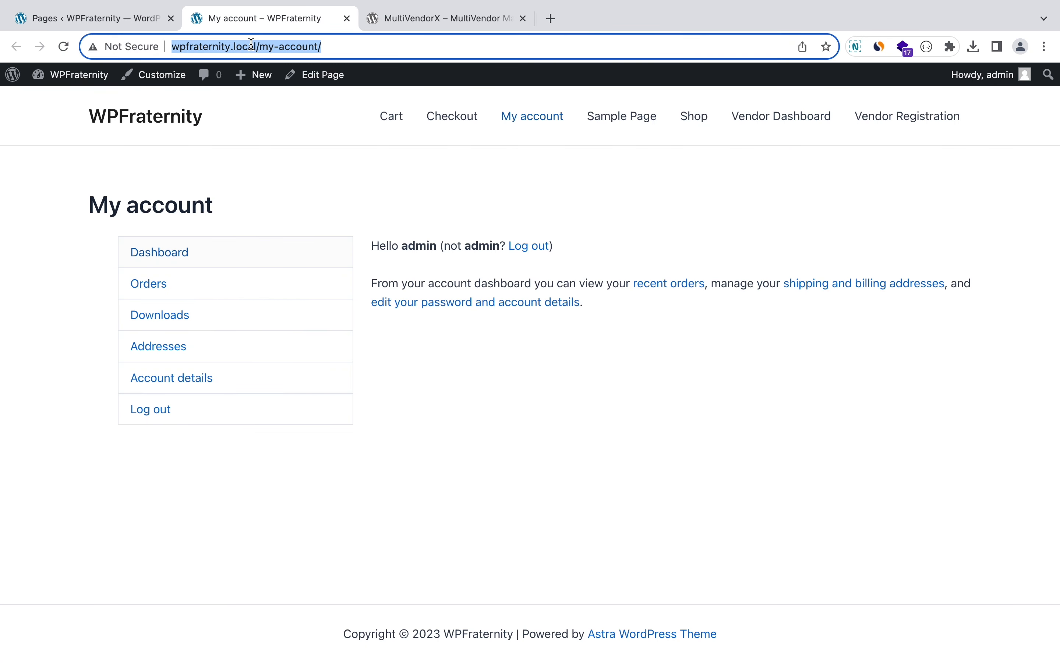
click(132, 20)
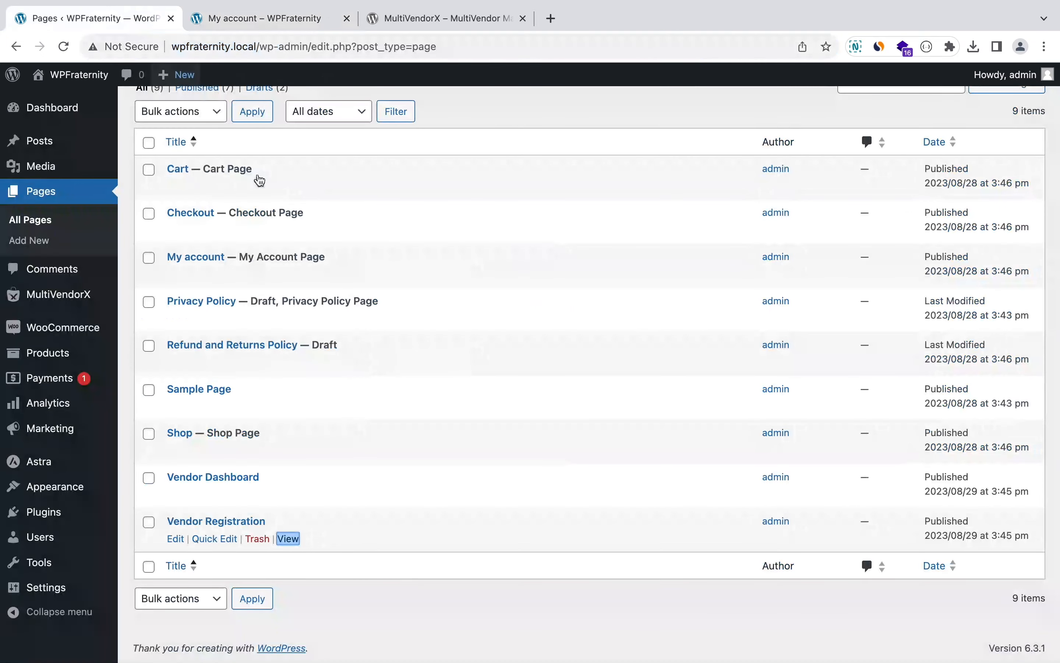
Step: In logged-out Firefox, load the copied URL and open Vendor Registration, then switch back to Chrome
key(super+Tab)
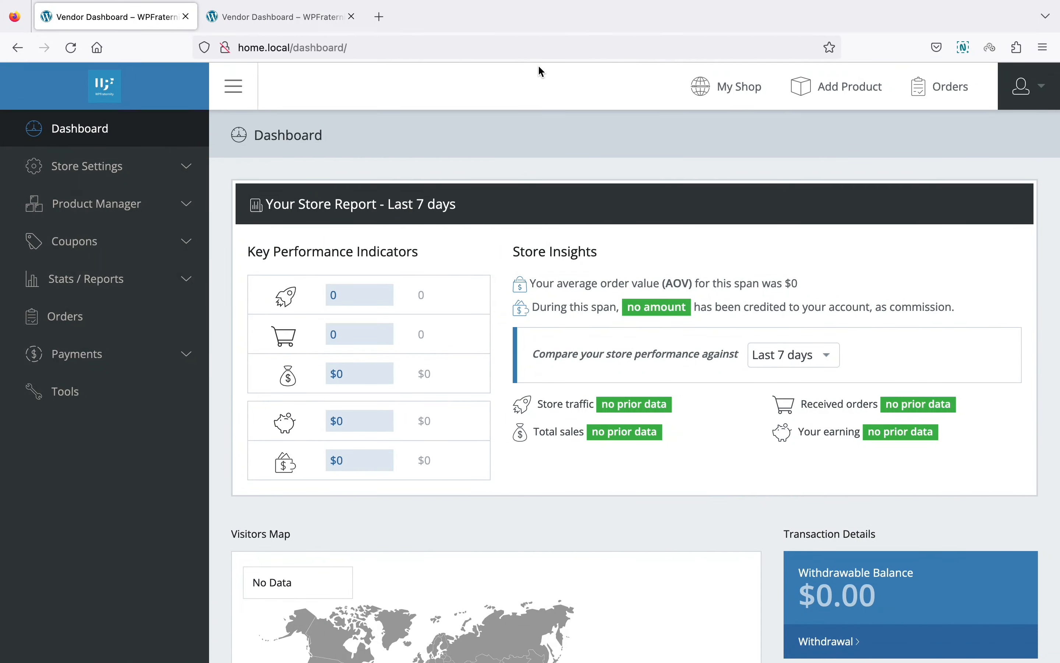
click(402, 41)
key(super+v)
key(Return)
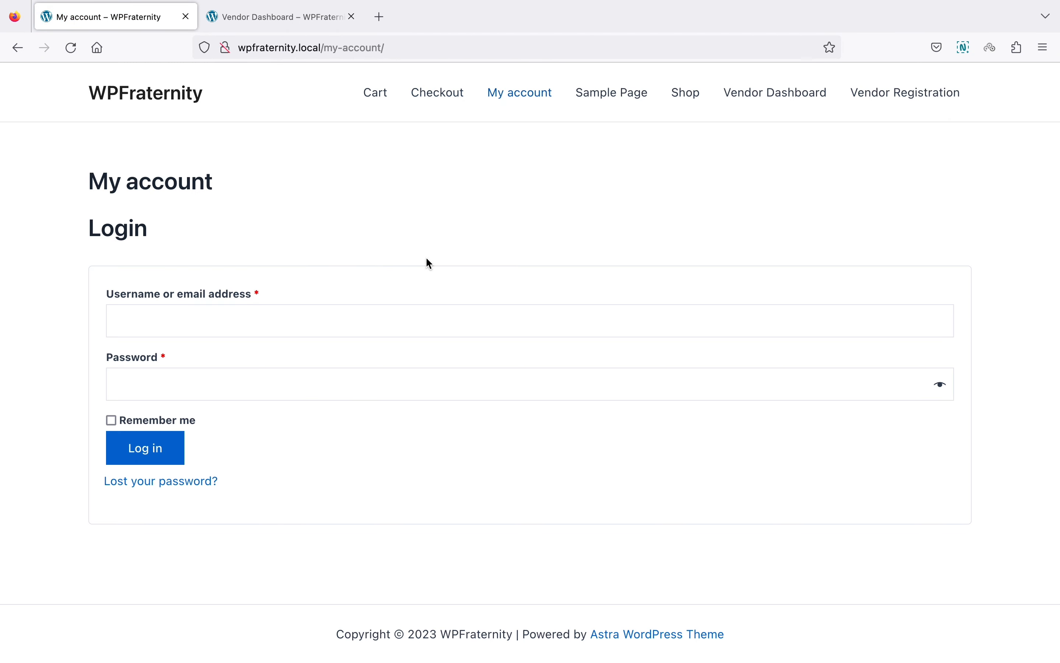
click(883, 95)
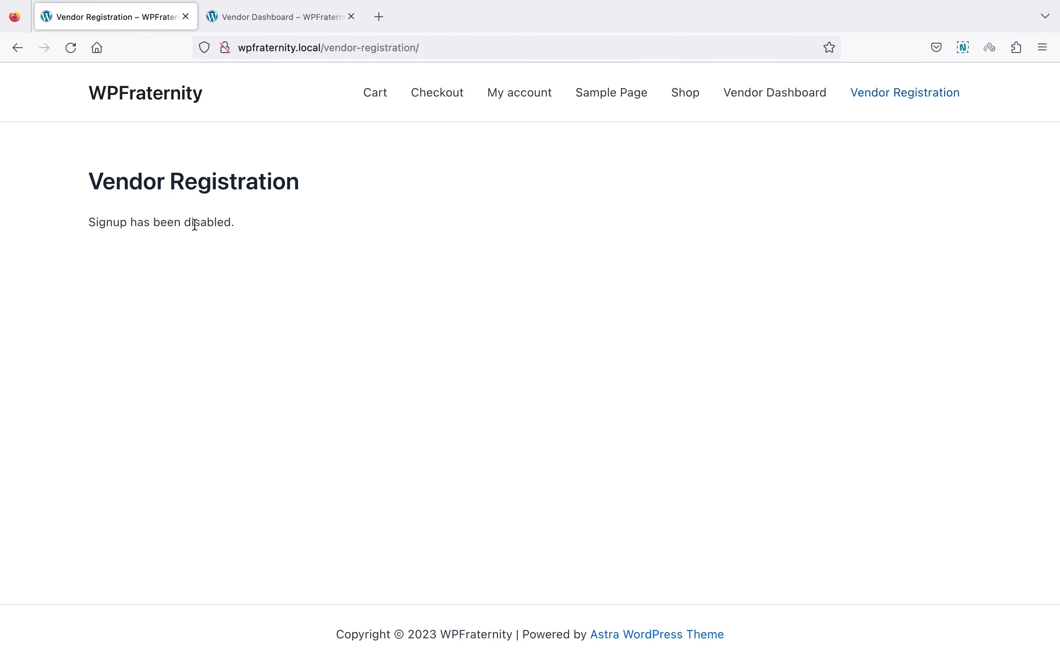
key(super+Tab)
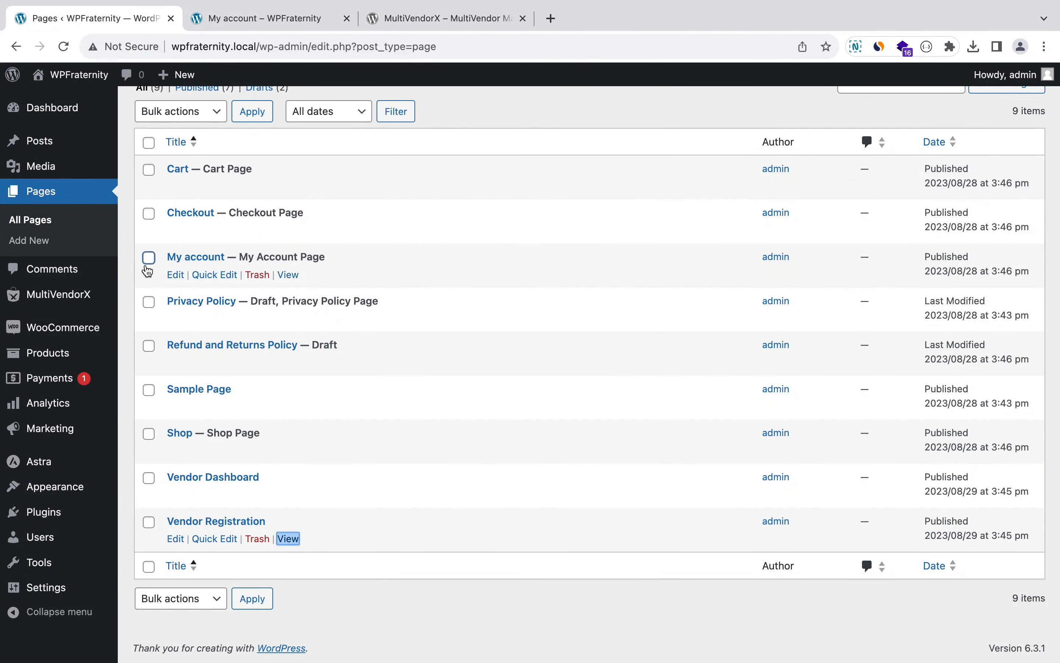
Step: Tick 'Anyone can register' in Settings > General, save, and reload Vendor Registration in Firefox
mouse_move(69, 498)
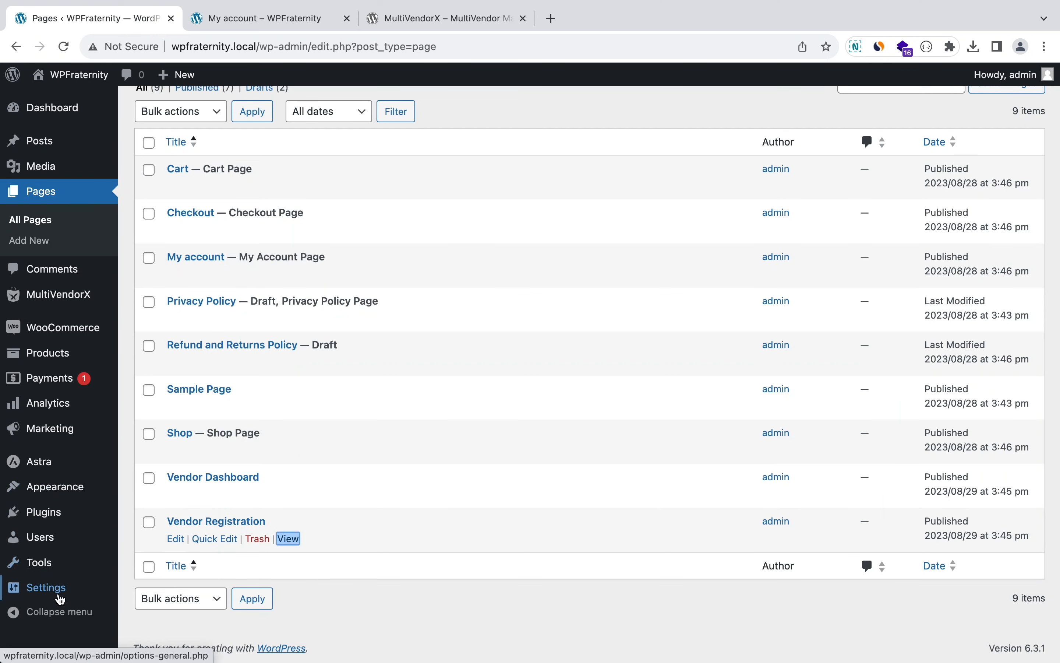
mouse_move(57, 596)
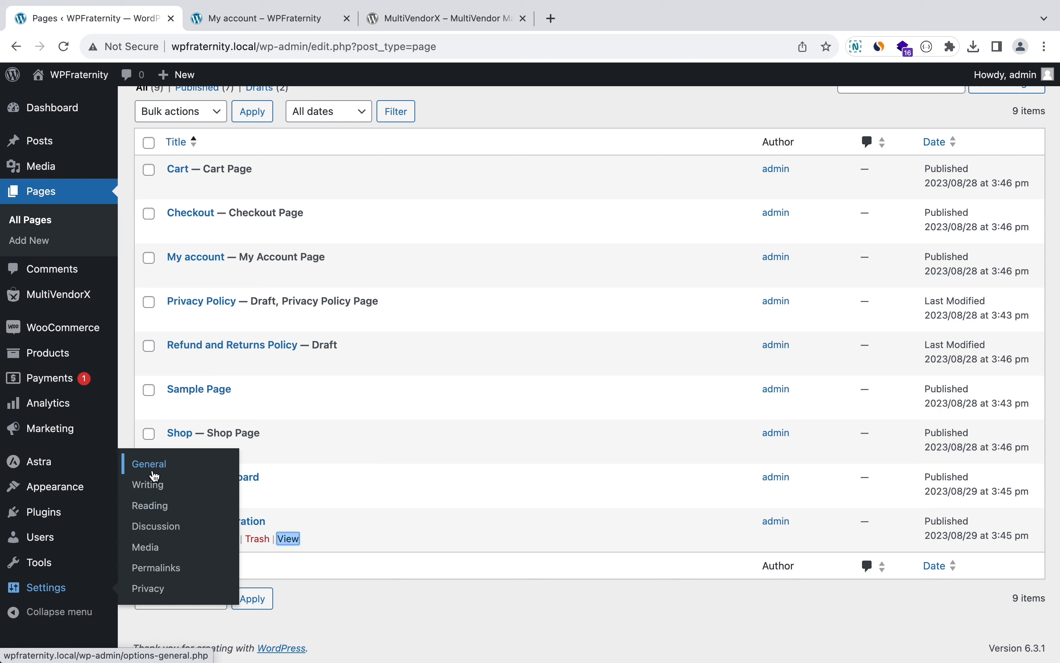
click(155, 476)
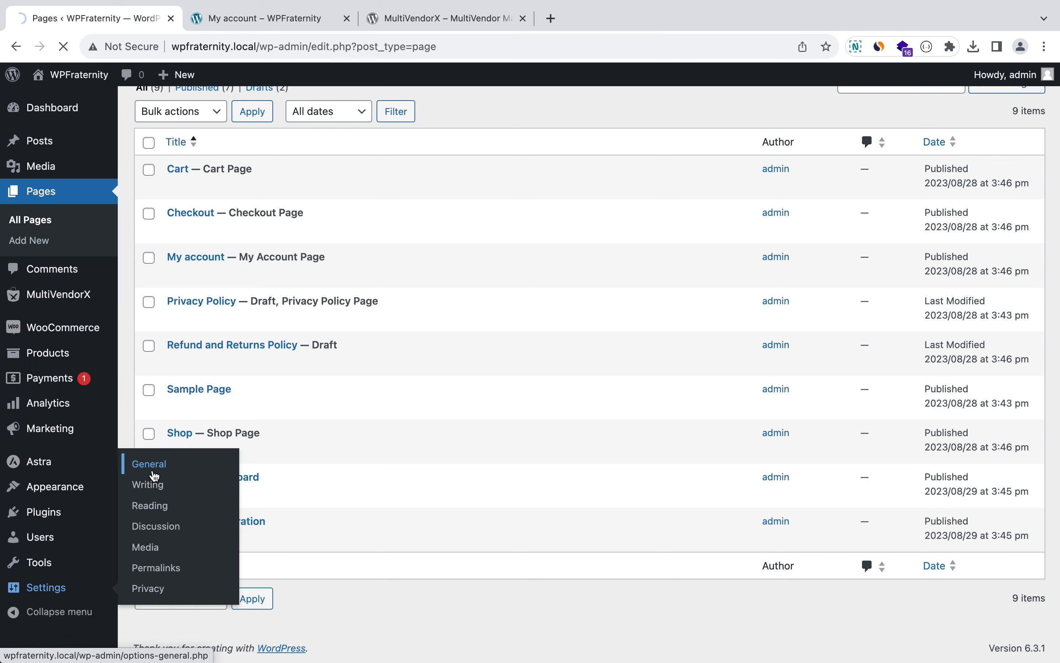
scroll(154, 476, down, 6)
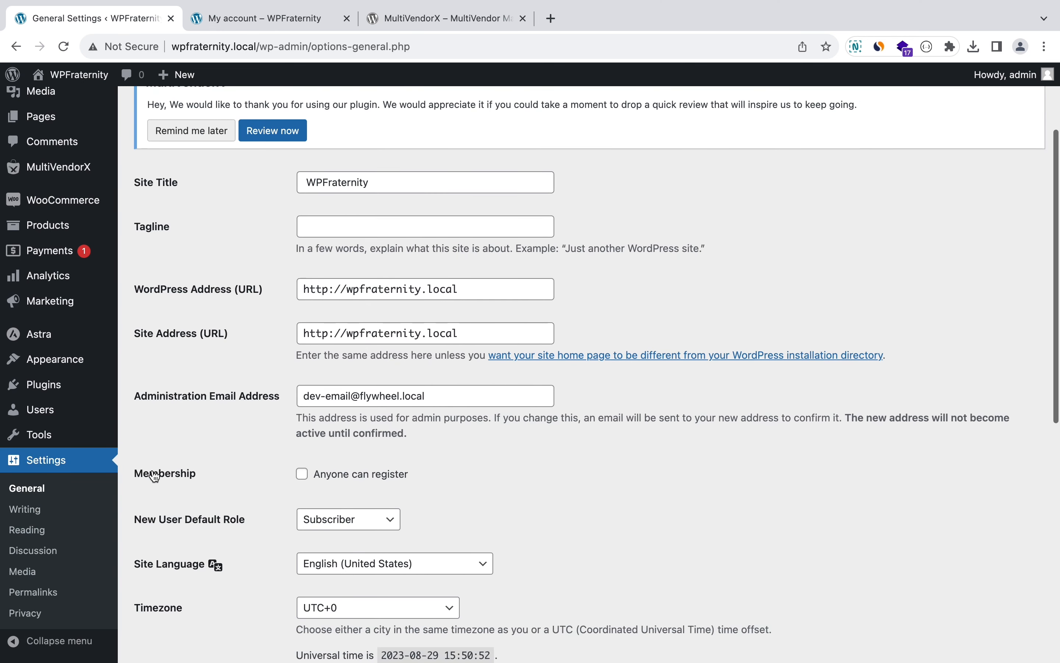
click(342, 476)
scroll(265, 482, down, 10)
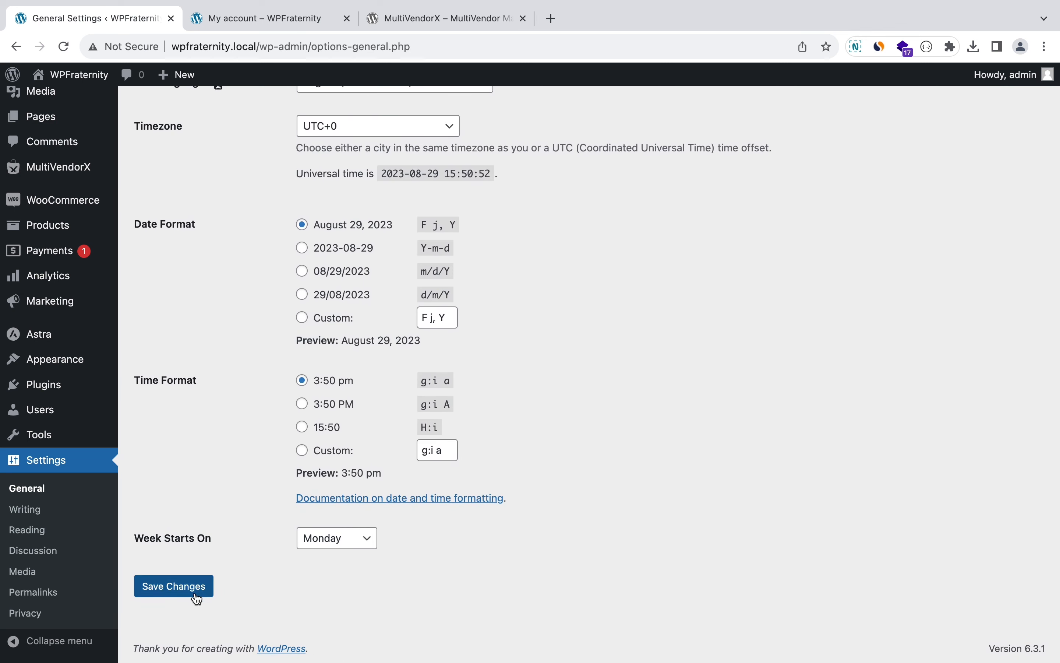
click(197, 597)
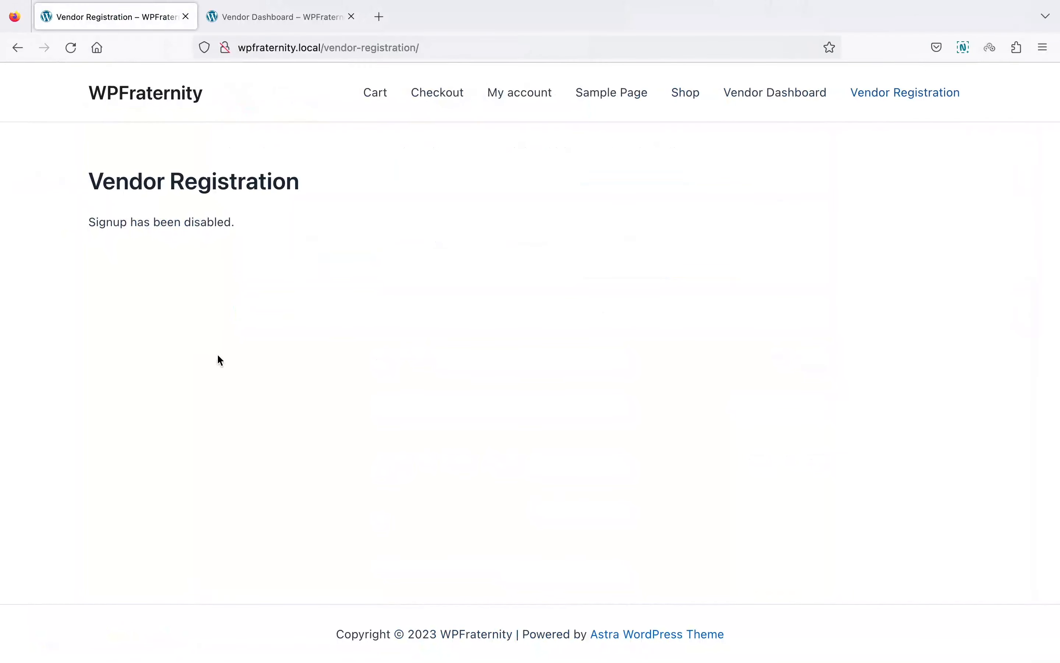
click(67, 56)
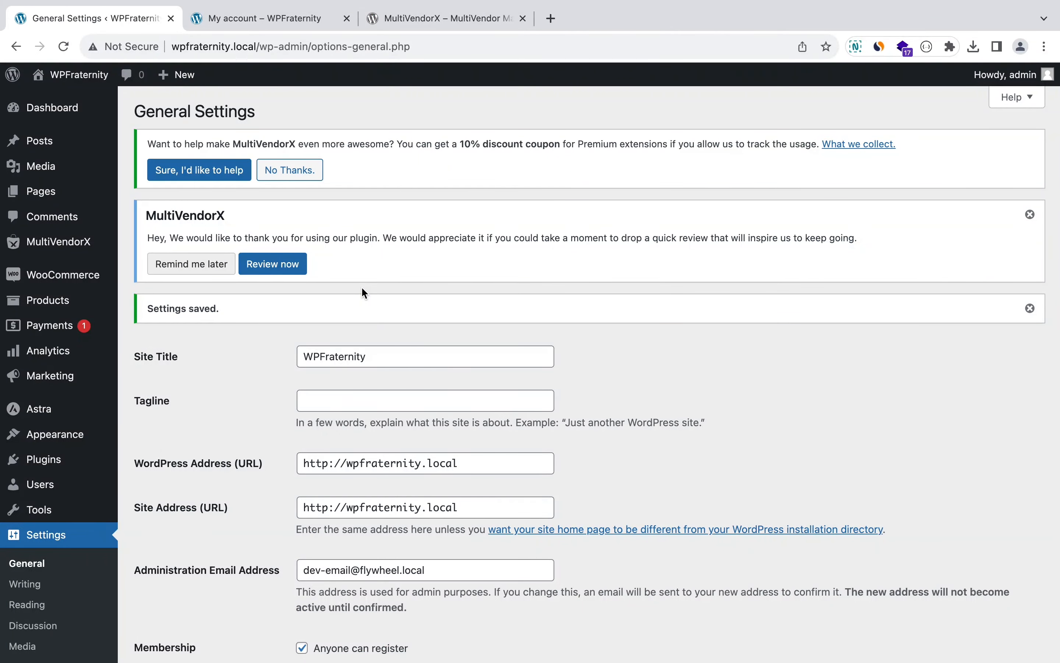
mouse_move(93, 245)
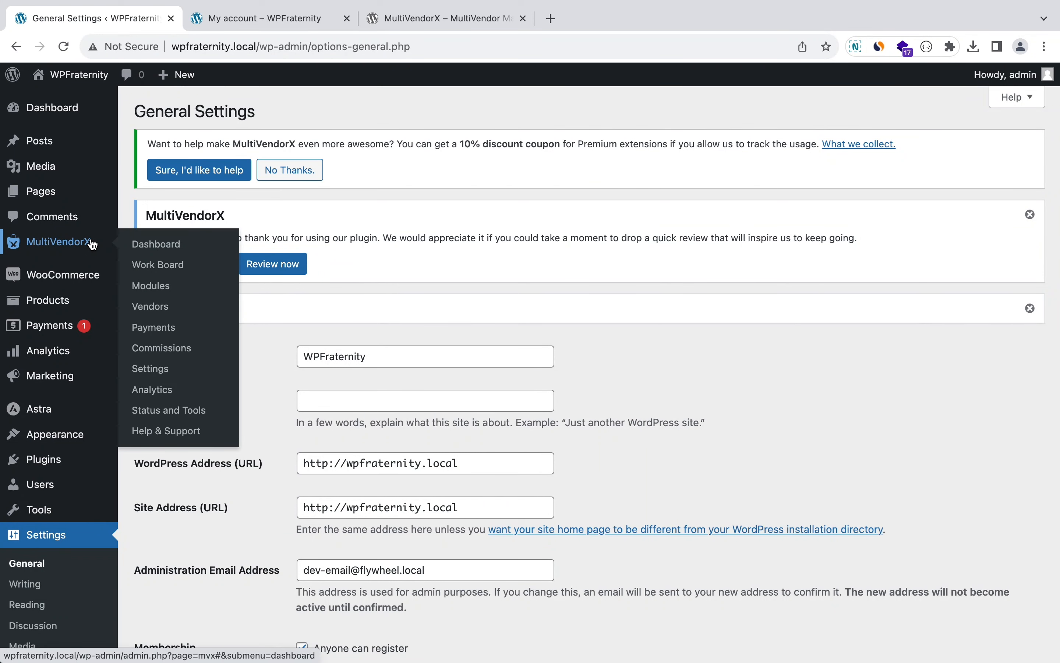
click(93, 245)
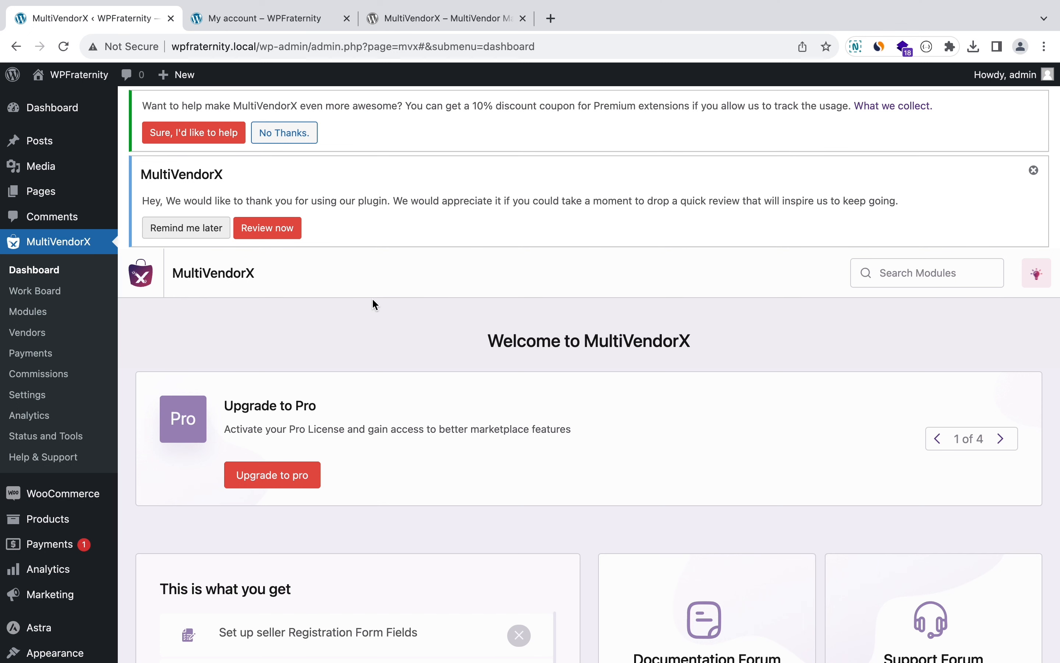
scroll(375, 303, down, 5)
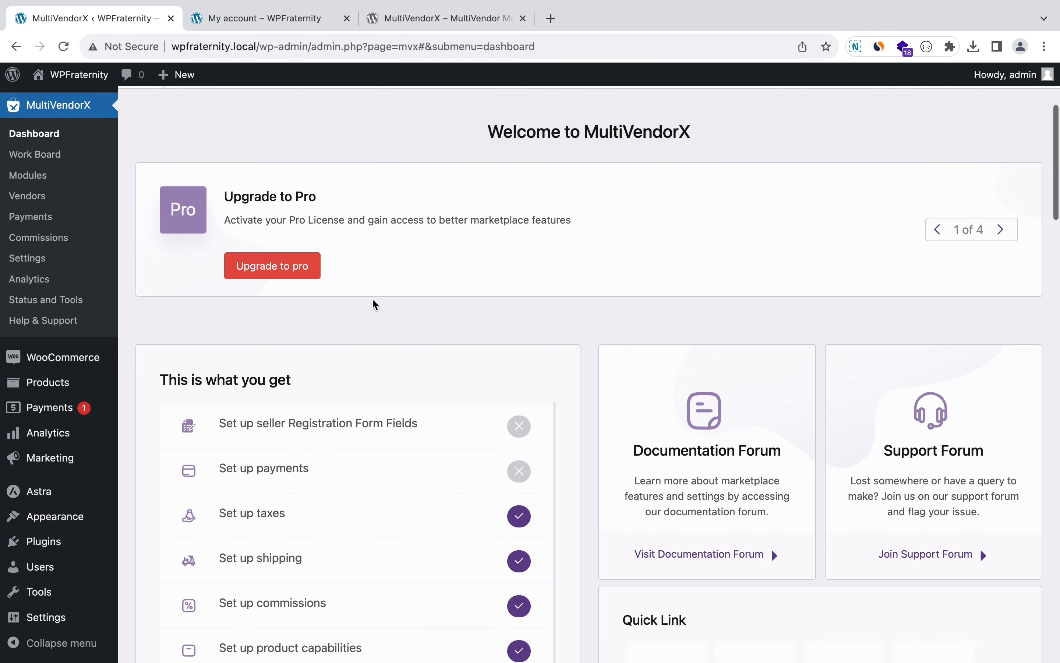
scroll(375, 304, down, 3)
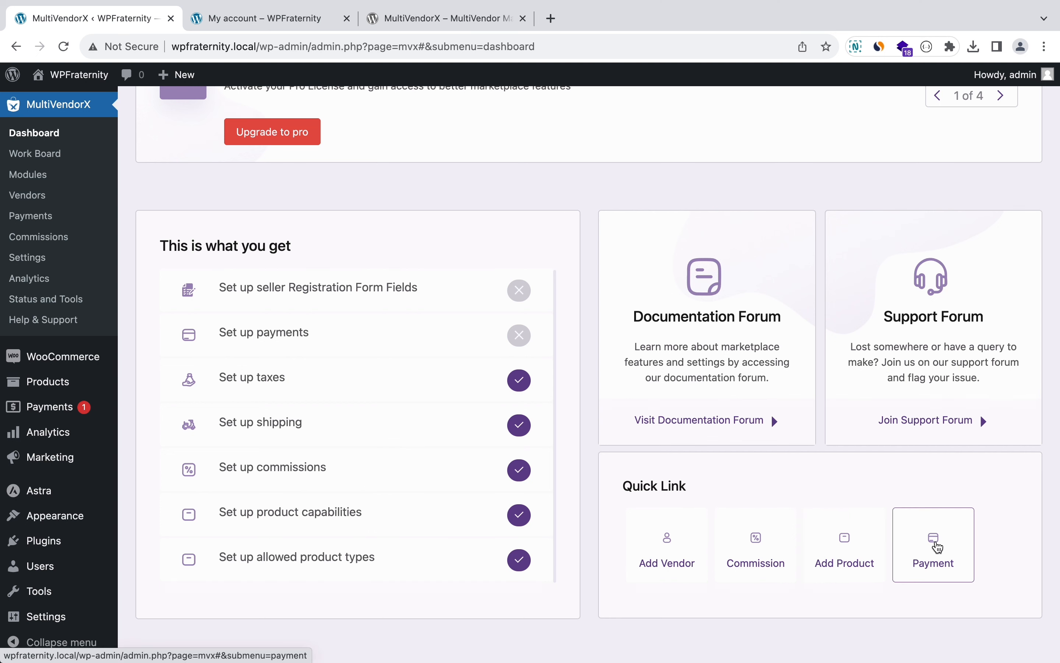
click(938, 547)
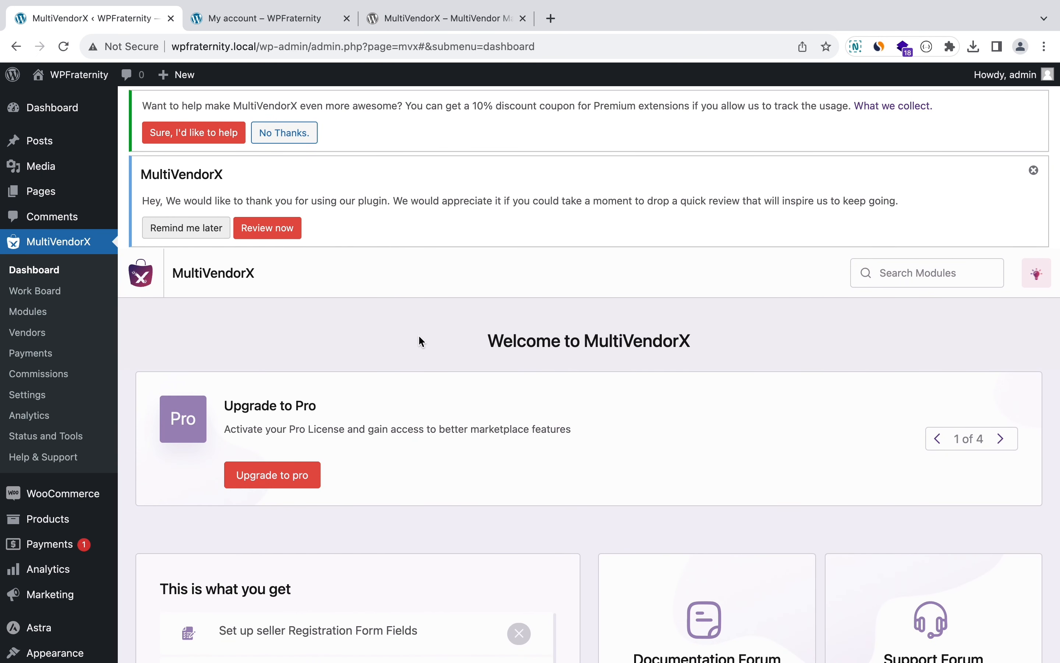
Step: View the Work Board's Question & Answer, Request refund and Refunded orders tabs, then open Modules
click(60, 293)
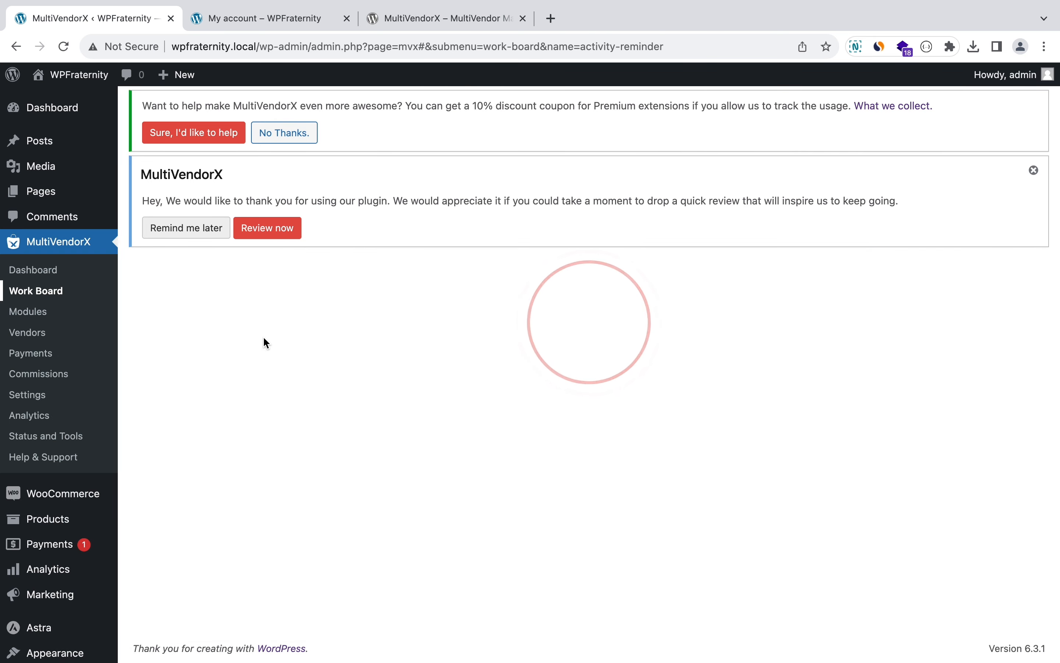
scroll(265, 338, down, 5)
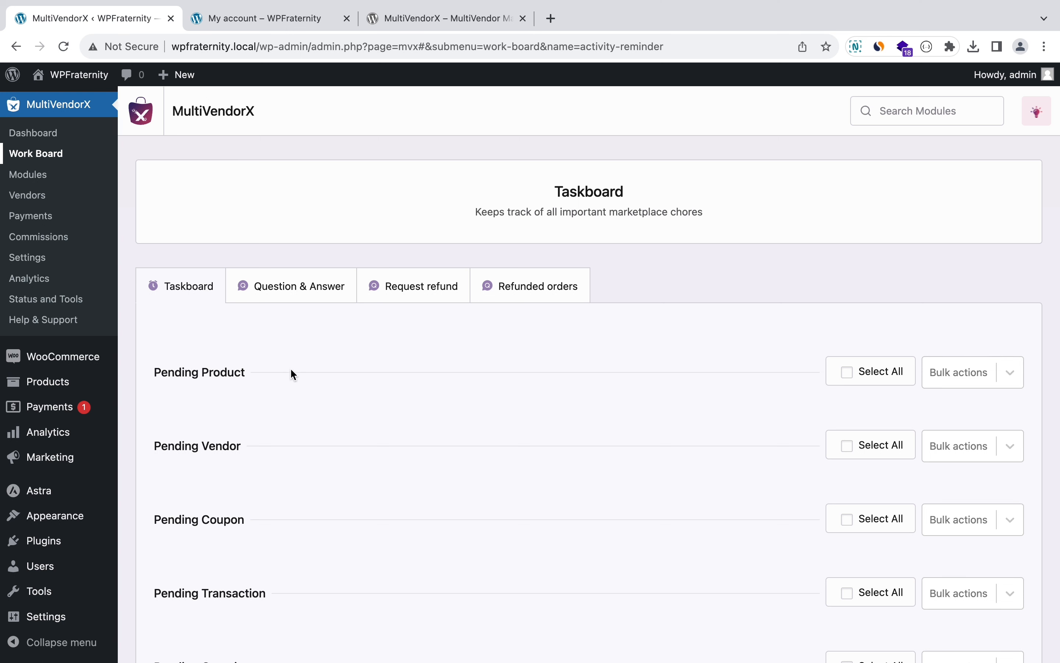
click(298, 291)
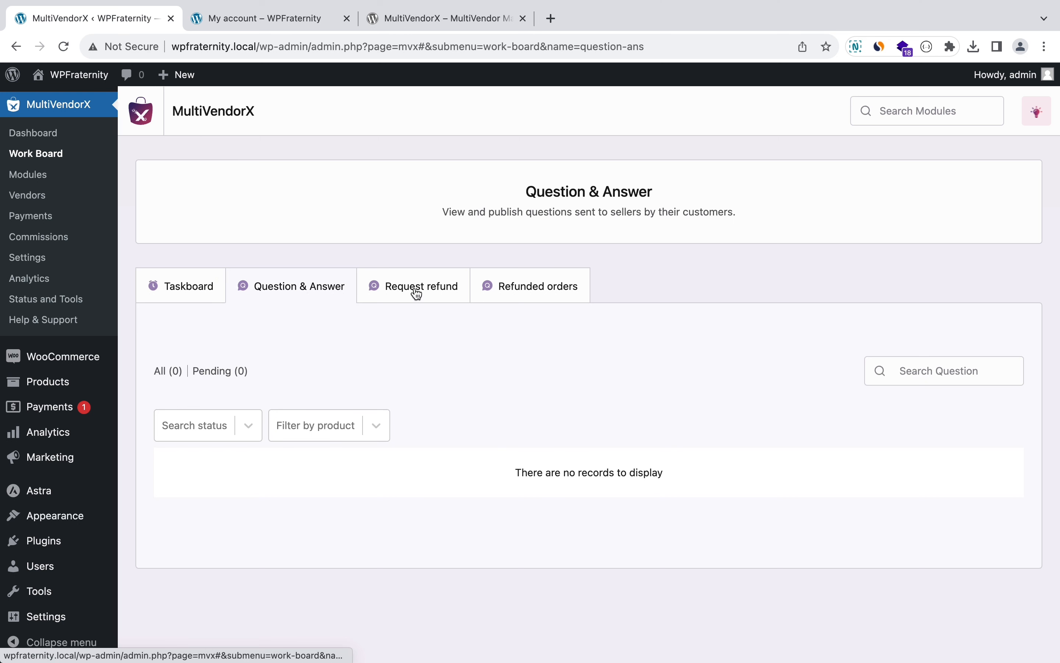
click(383, 292)
click(545, 289)
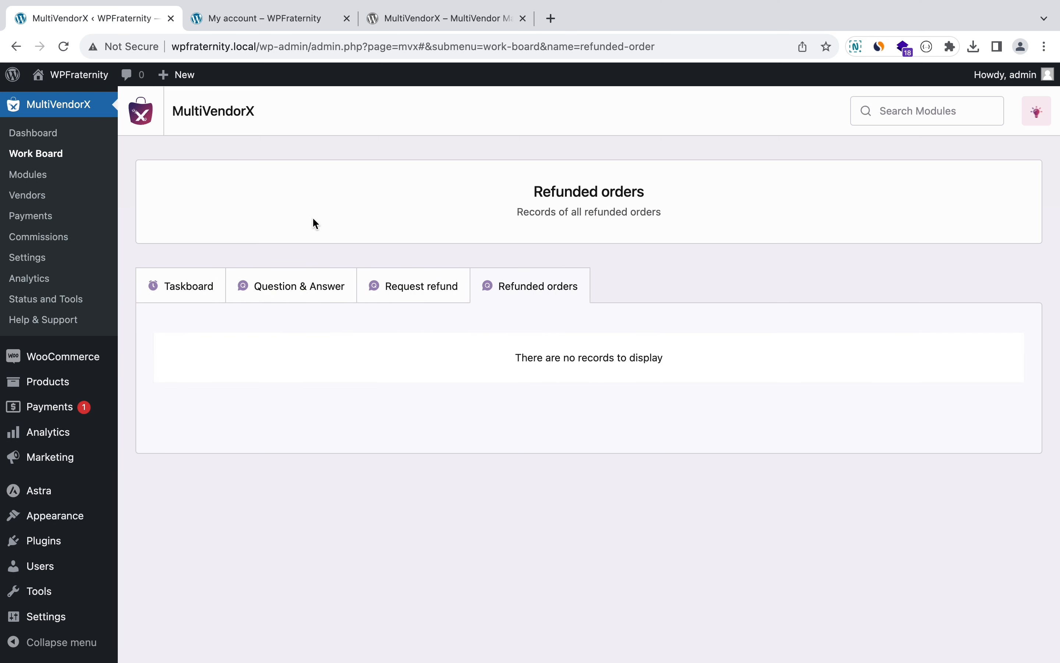
click(44, 174)
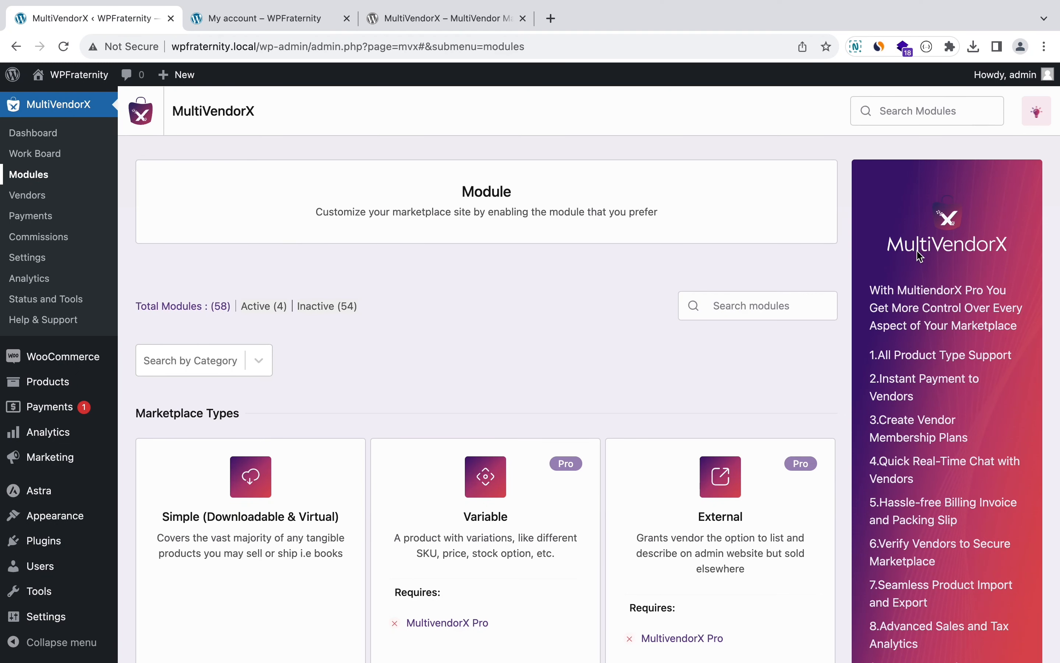
Step: Scroll through the MultiVendorX module cards, then open MultiVendorX > Vendors
scroll(918, 323, down, 1)
scroll(918, 323, down, 6)
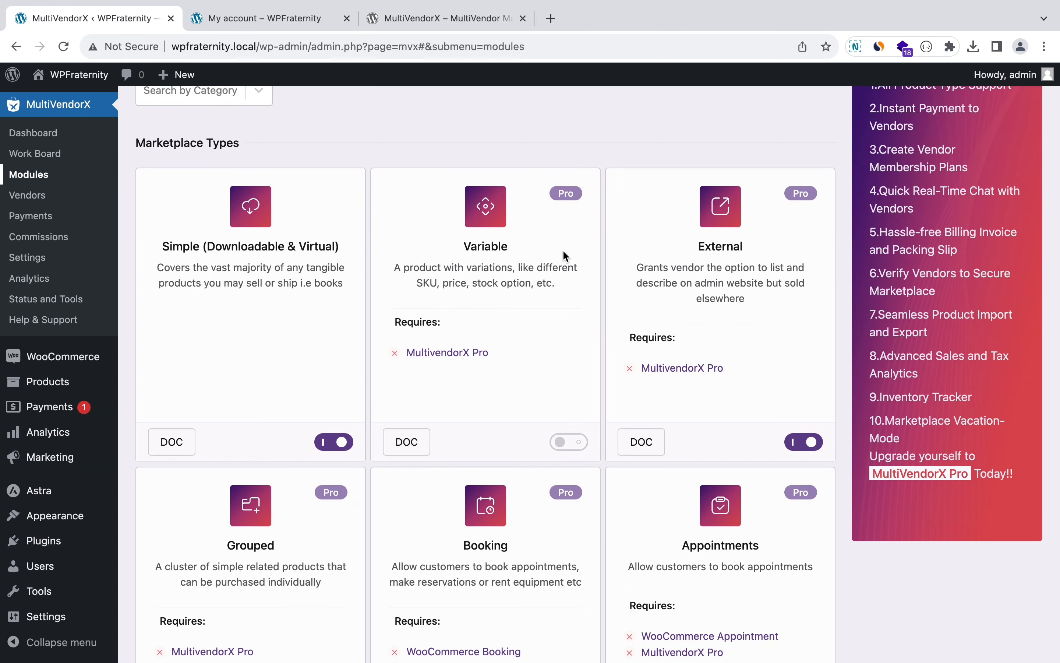
scroll(562, 249, down, 14)
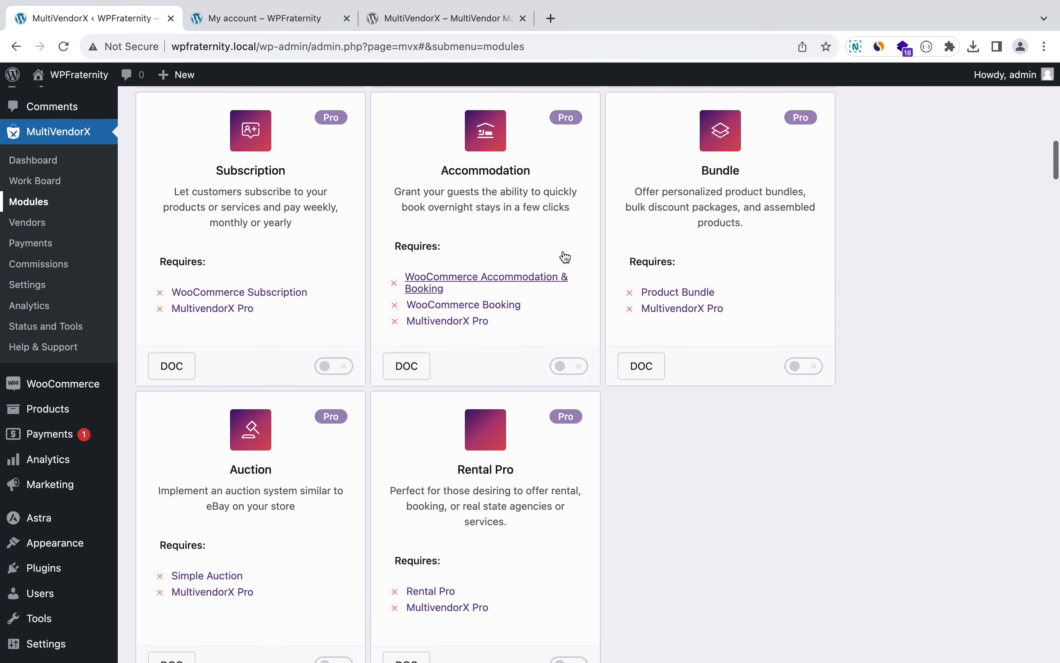
scroll(564, 250, up, 20)
scroll(563, 249, up, 2)
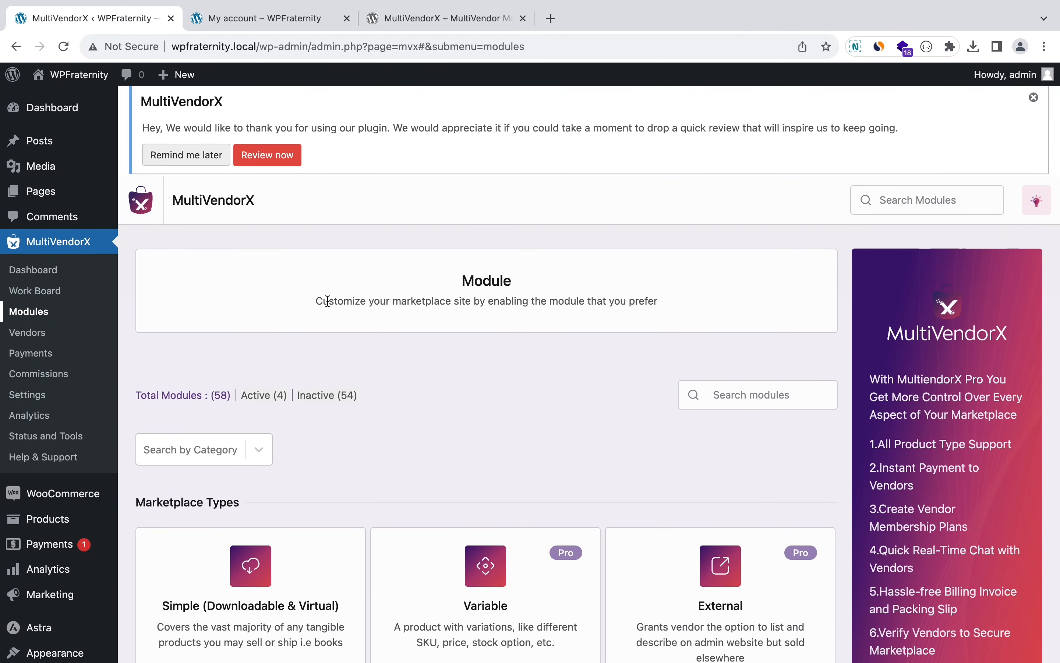
click(36, 334)
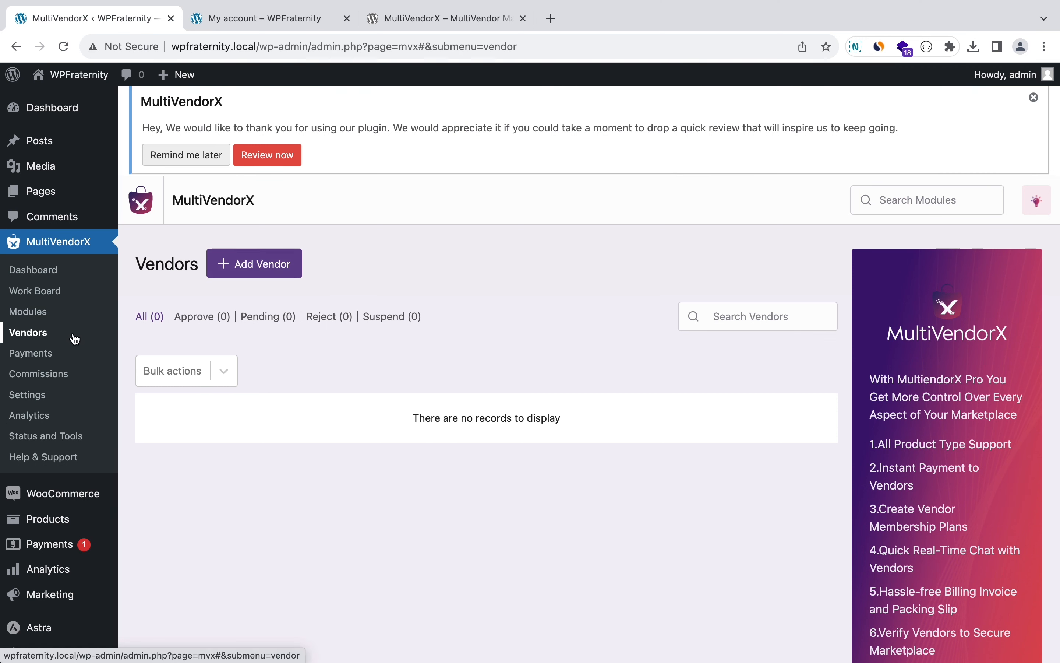
Step: Review the PayPal Masspay, PayPal Payout and Stripe Connect payment tabs, then open Commissions
click(46, 355)
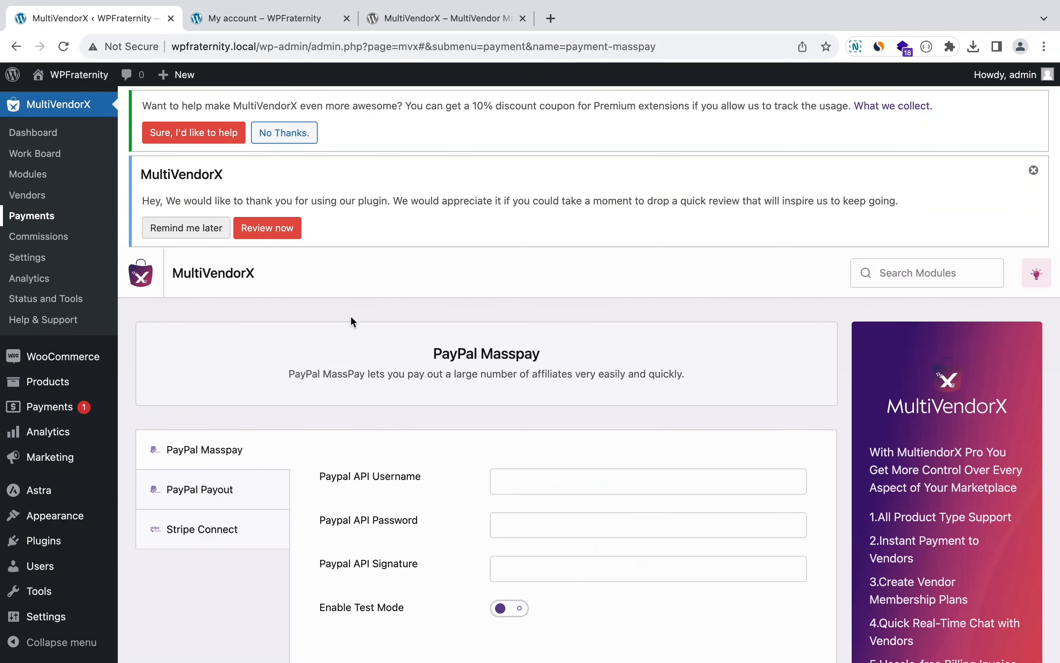
scroll(368, 333, down, 10)
scroll(369, 333, up, 3)
scroll(369, 334, up, 2)
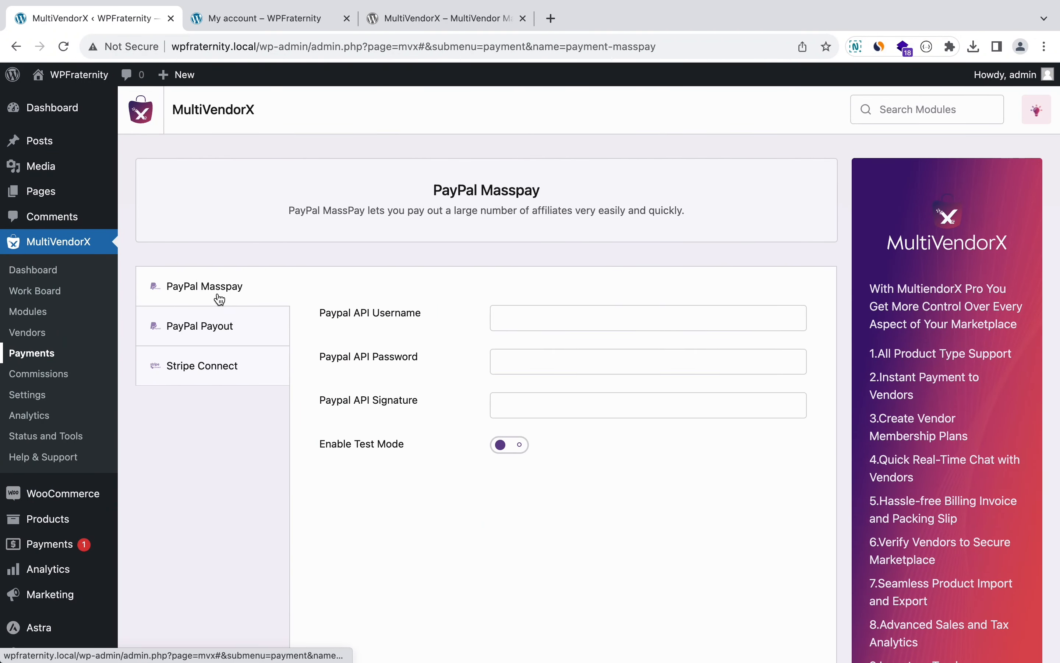
click(219, 333)
click(217, 369)
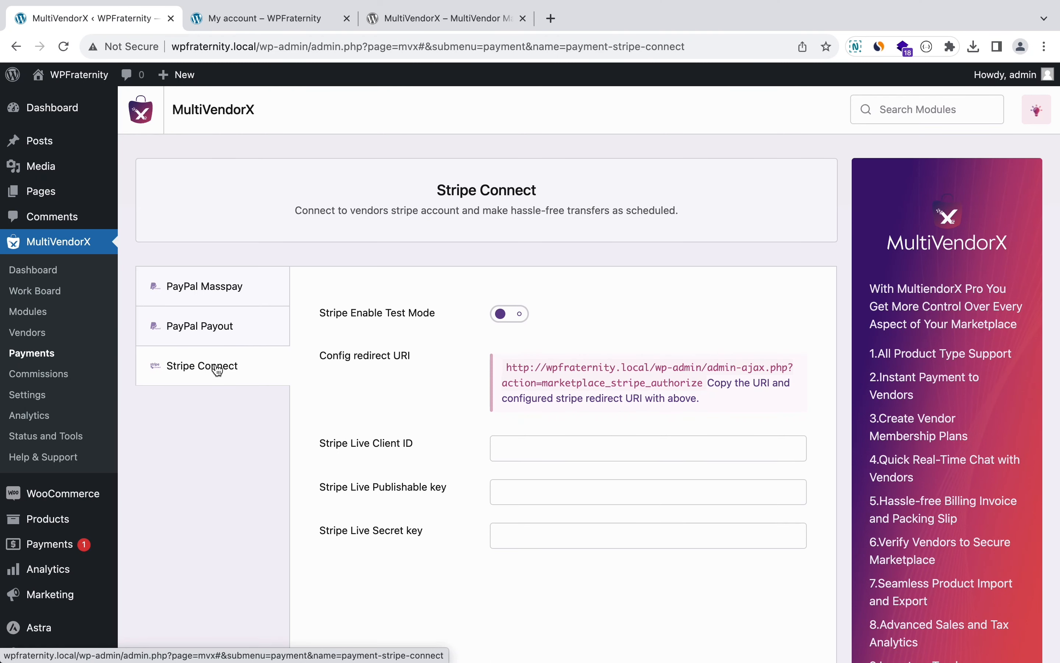
click(63, 375)
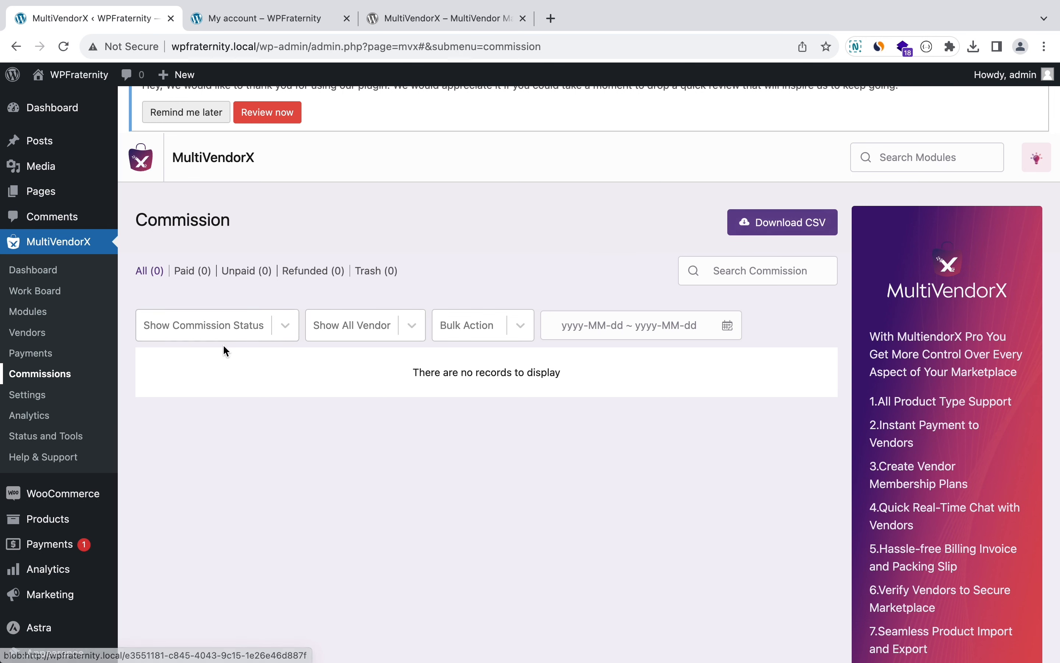
Step: In MultiVendorX Settings > General, set Approve Vendor to Manually
click(35, 397)
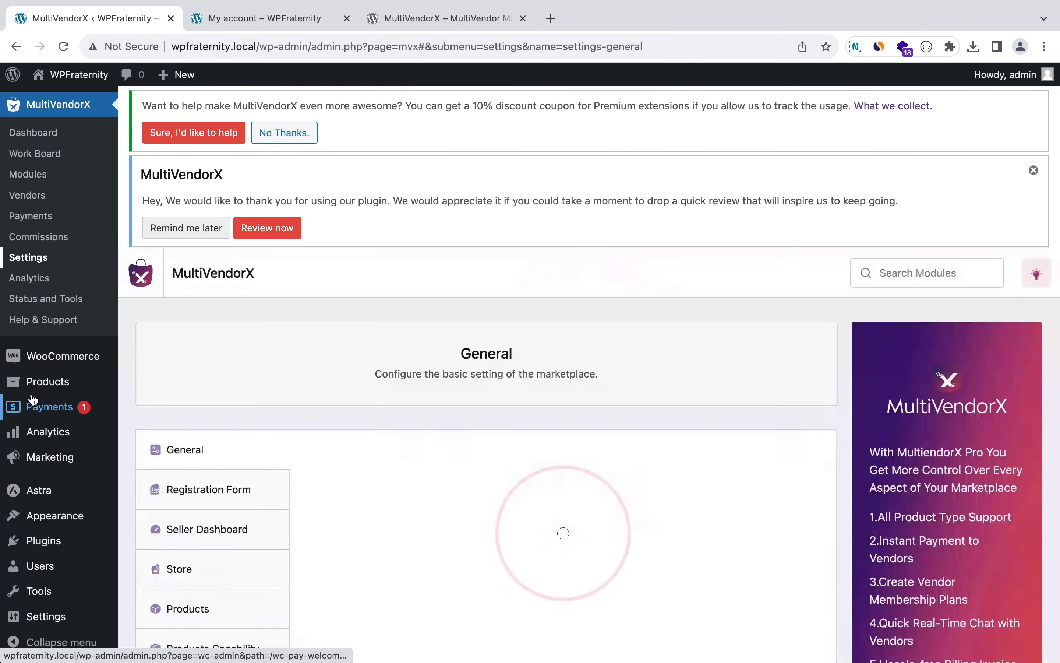
scroll(406, 220, down, 3)
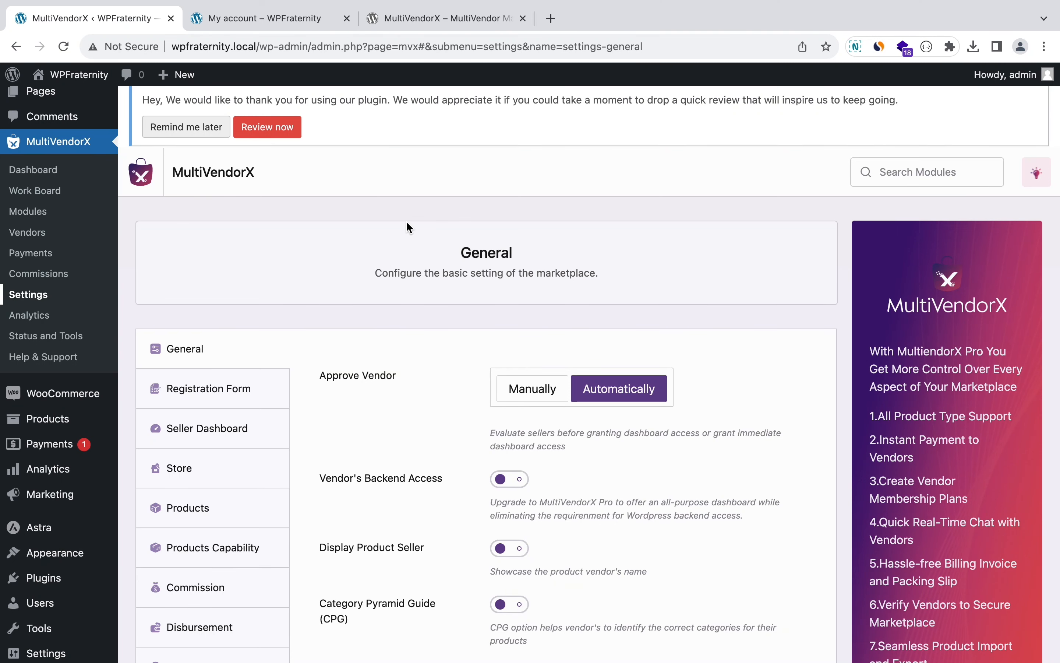
scroll(415, 353, down, 3)
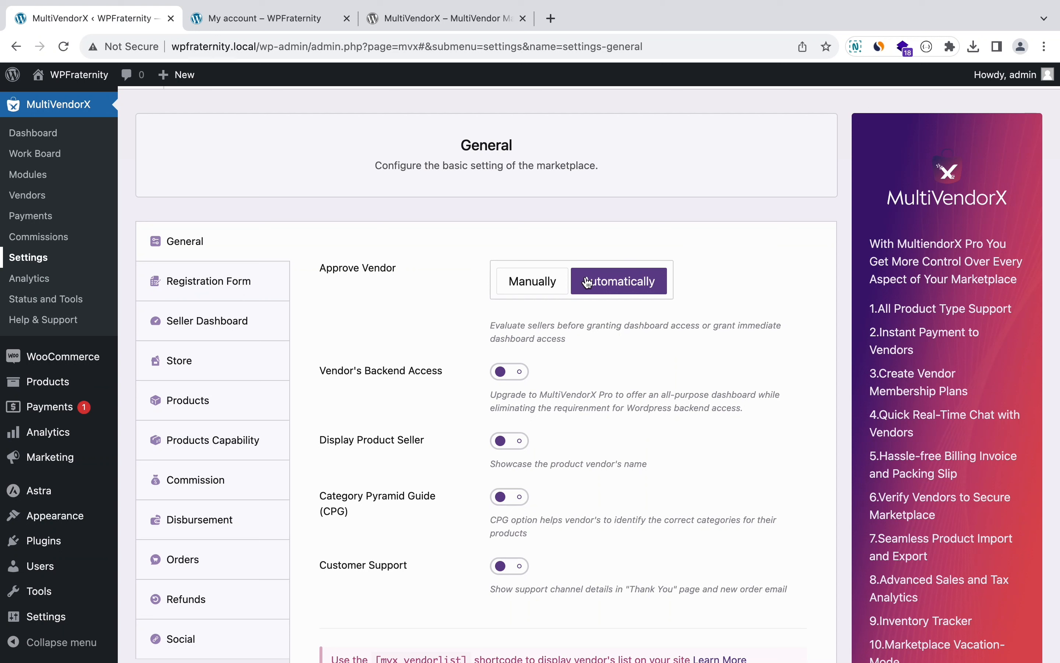
click(549, 295)
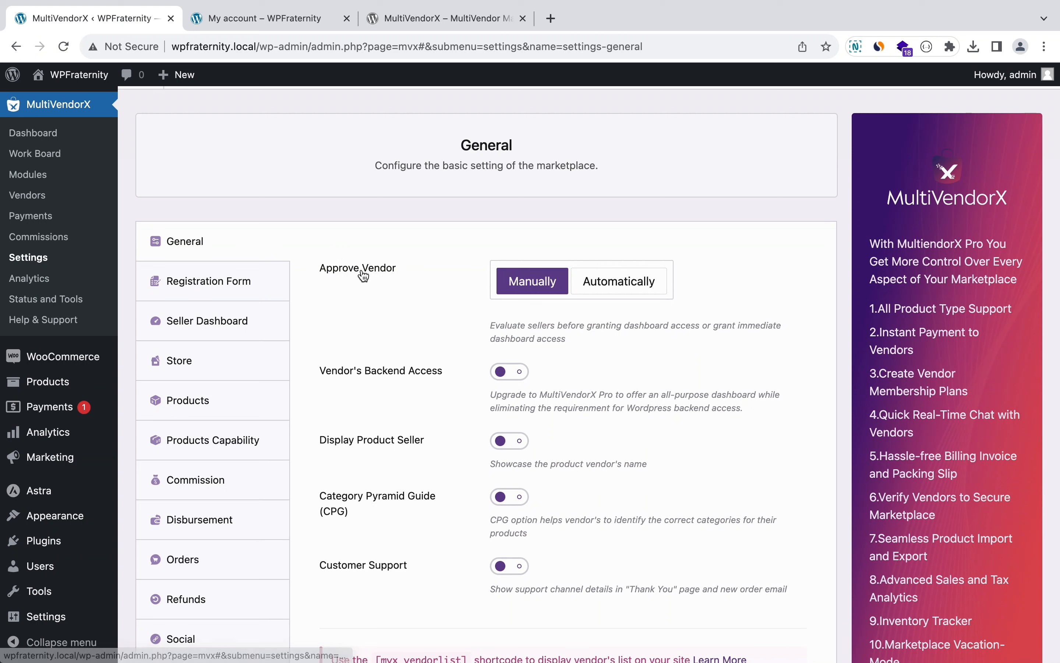
click(646, 285)
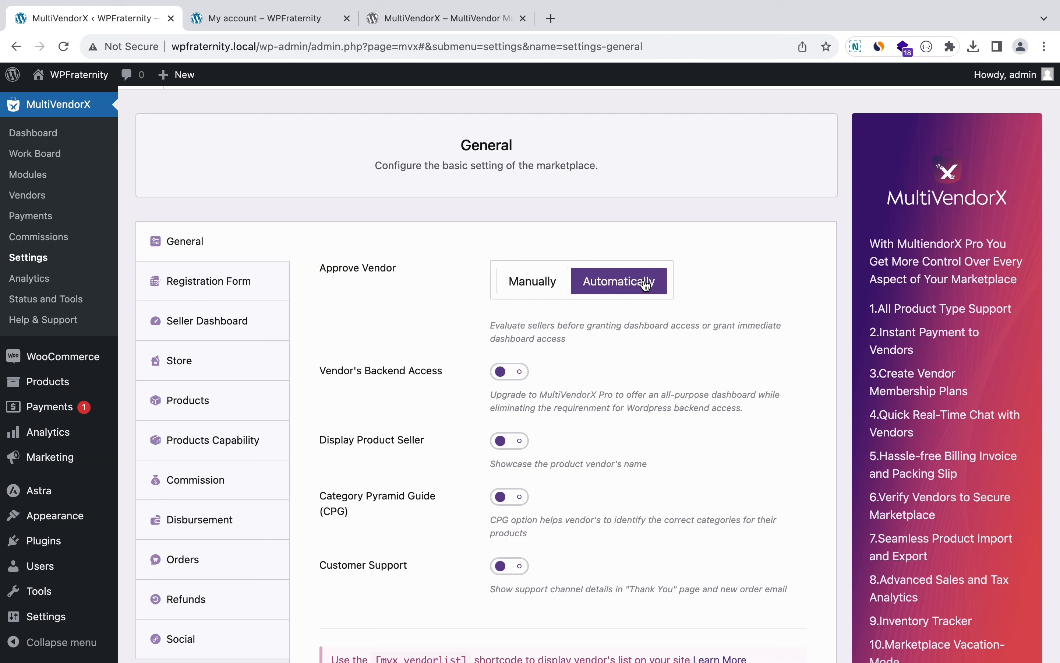
click(514, 283)
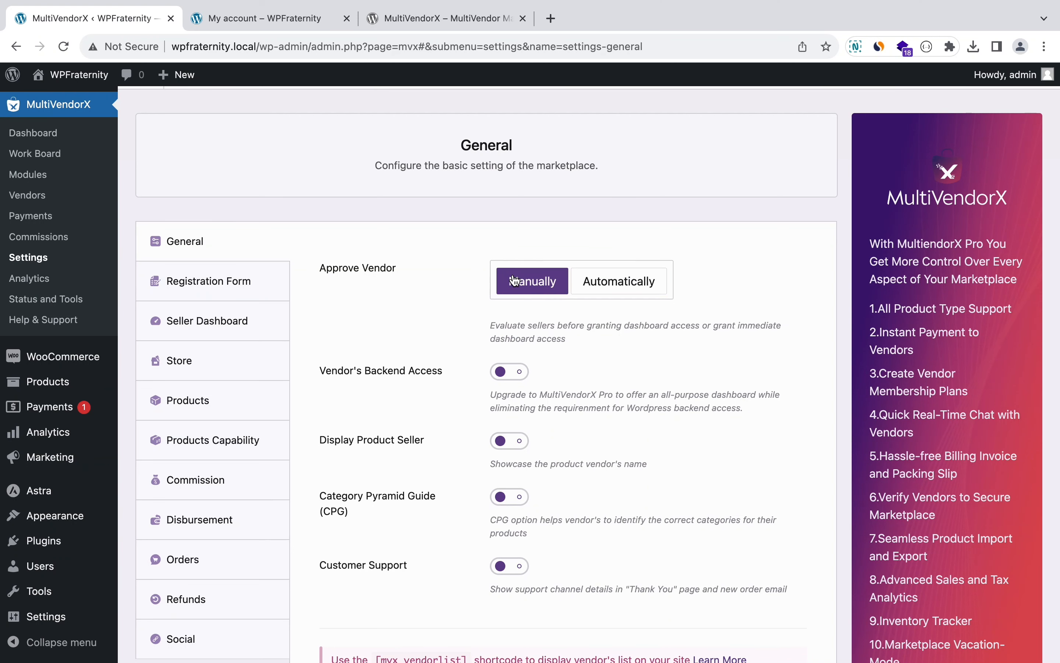
scroll(414, 357, down, 2)
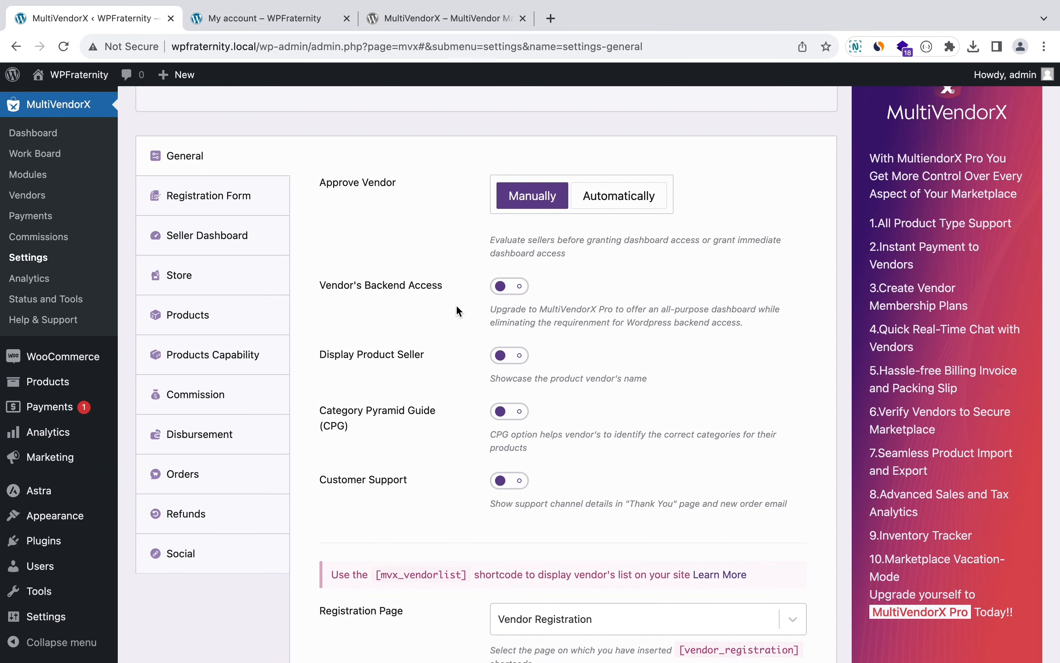
Step: Turn on the Display Product Seller and Customer Support toggles, then scroll through the shortcode settings
scroll(457, 304, down, 2)
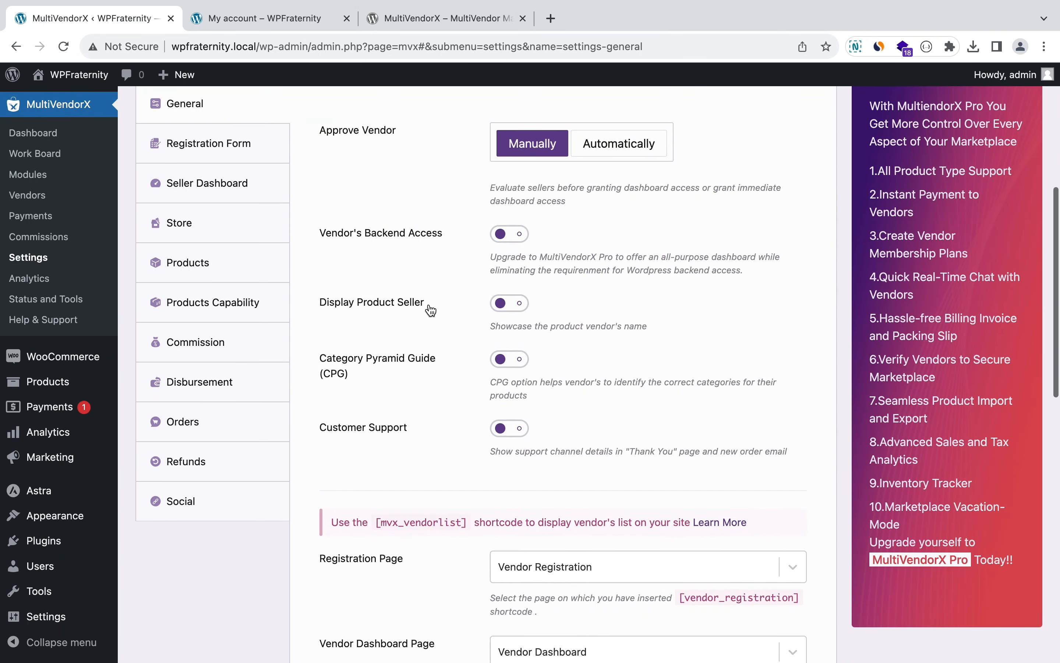
click(508, 309)
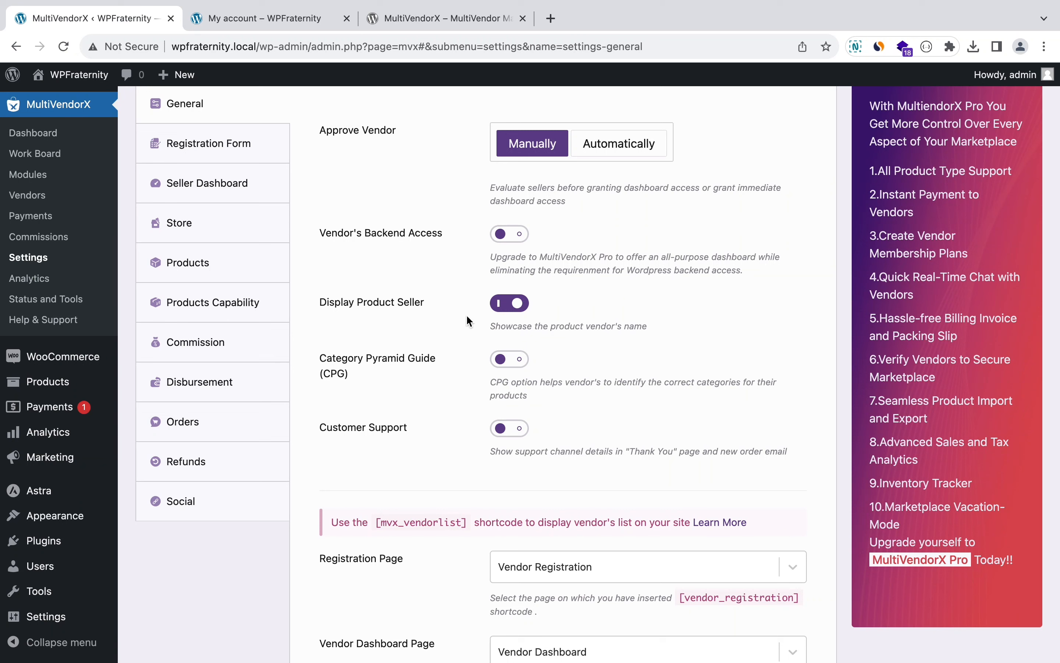
scroll(509, 310, down, 2)
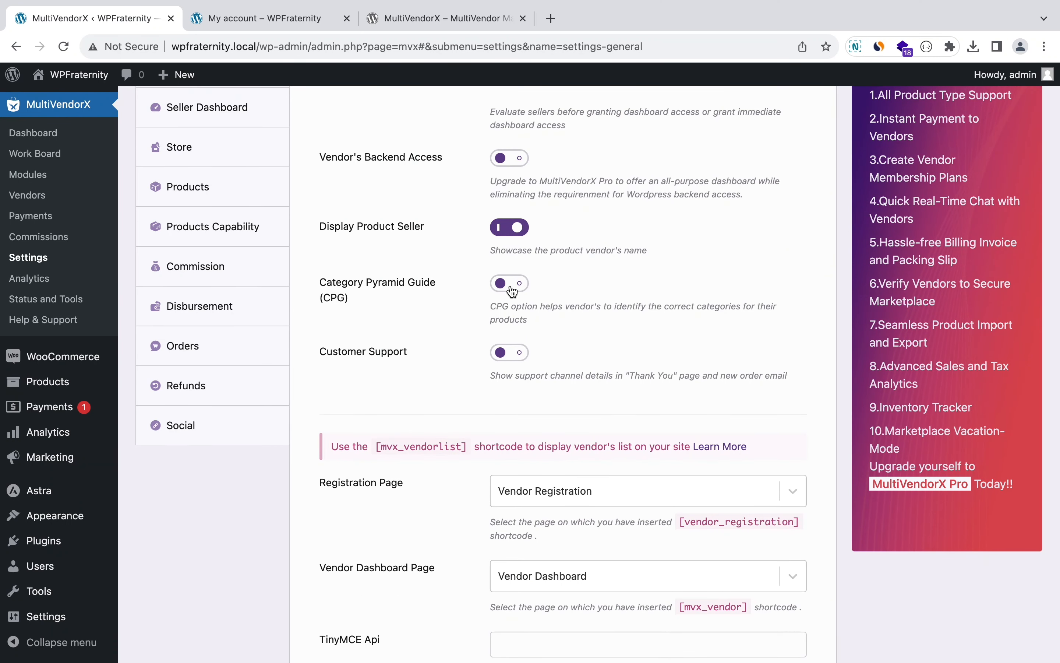
click(516, 360)
scroll(443, 391, down, 4)
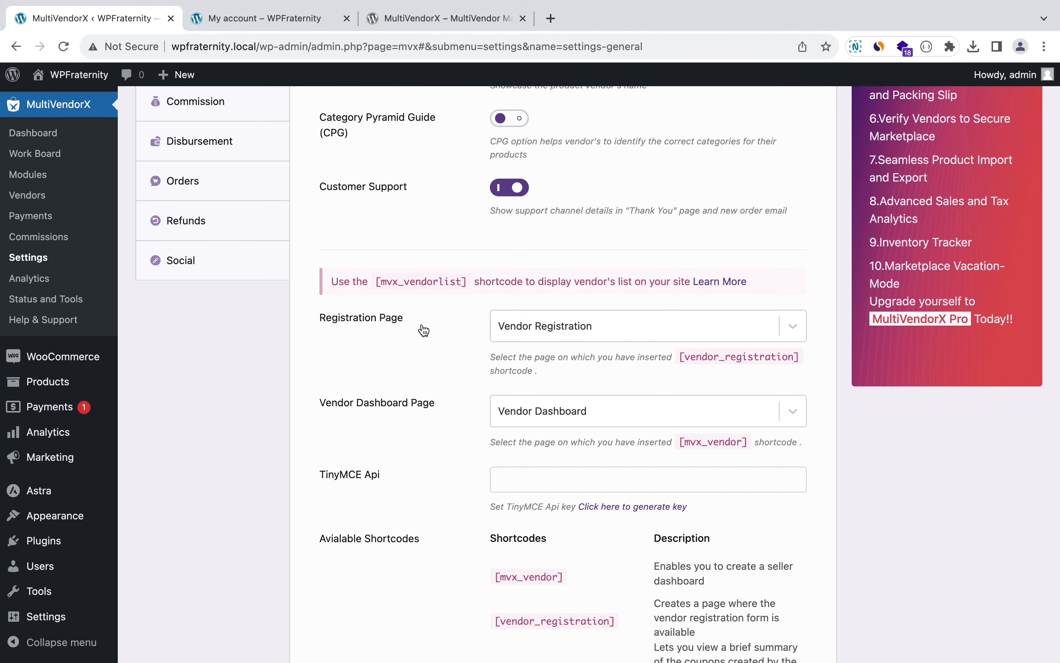
scroll(424, 331, down, 4)
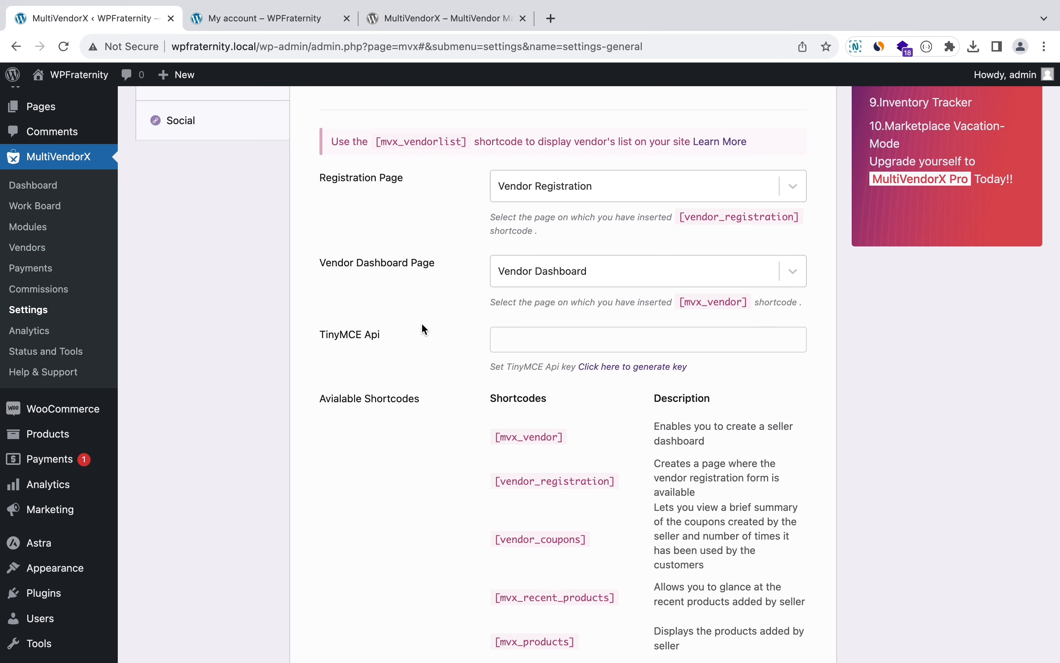
Step: Select the [mvx_vendorslist] shortcode under Available Shortcodes and copy it to the clipboard
scroll(424, 329, down, 3)
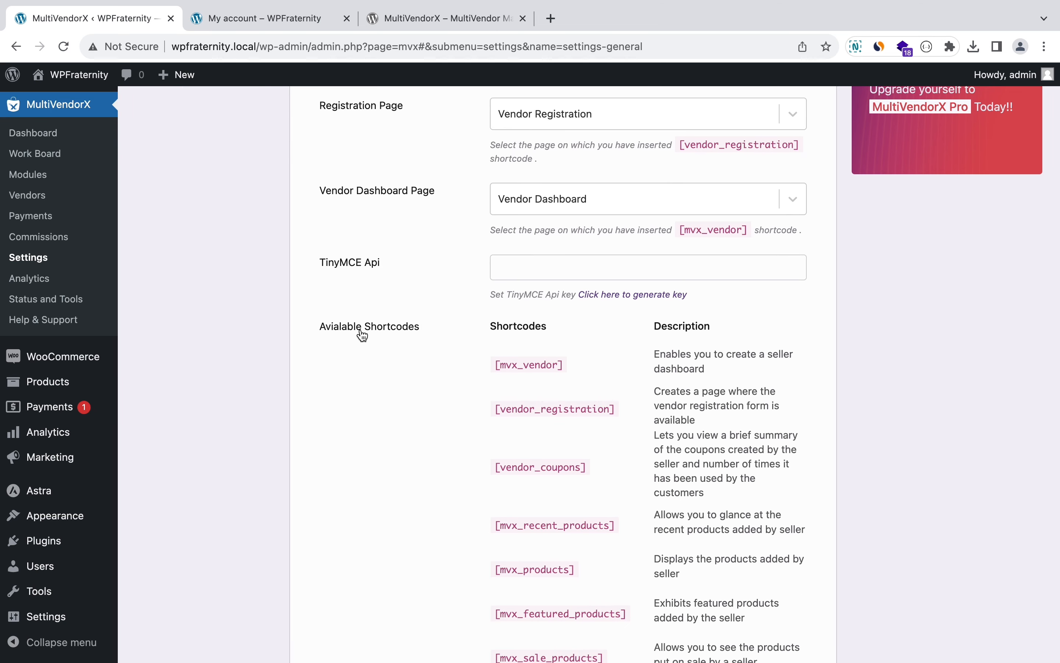
scroll(360, 329, up, 15)
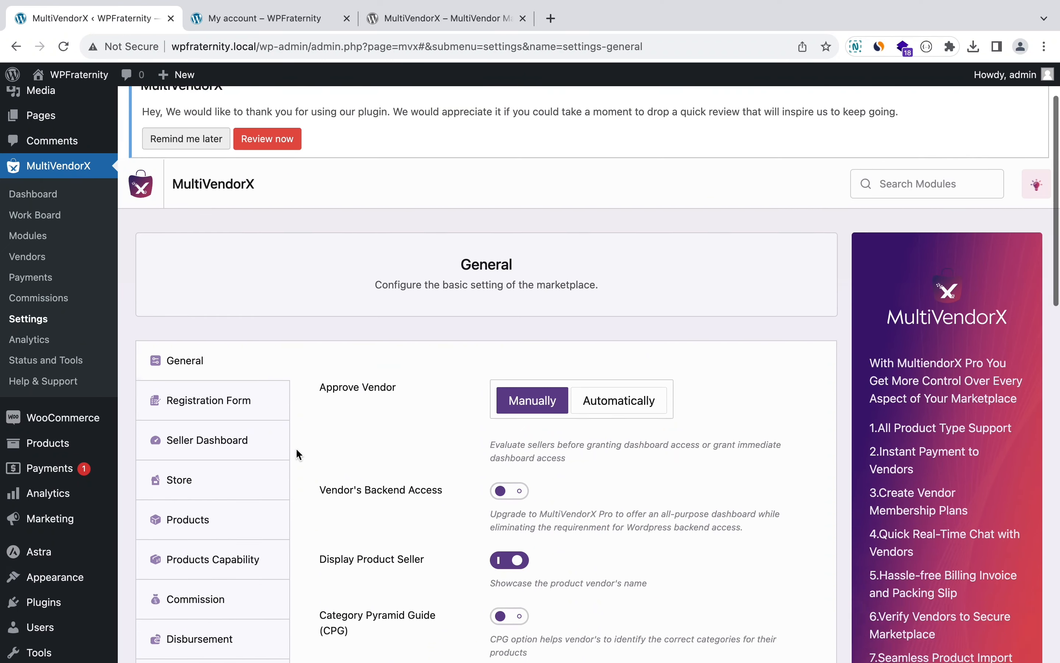
scroll(296, 448, down, 15)
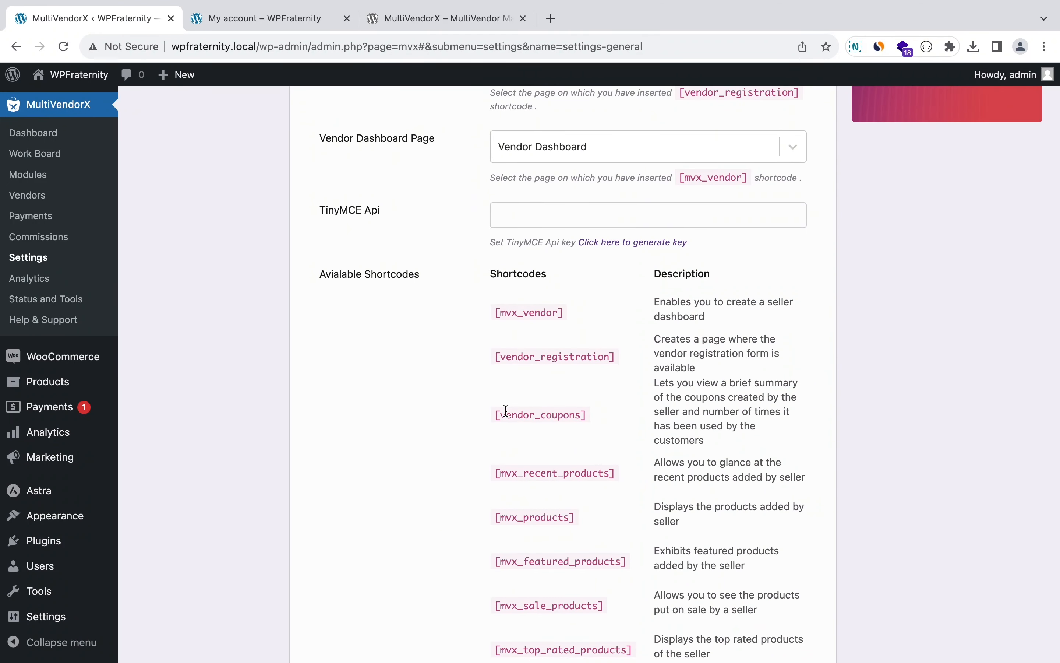
scroll(506, 410, down, 10)
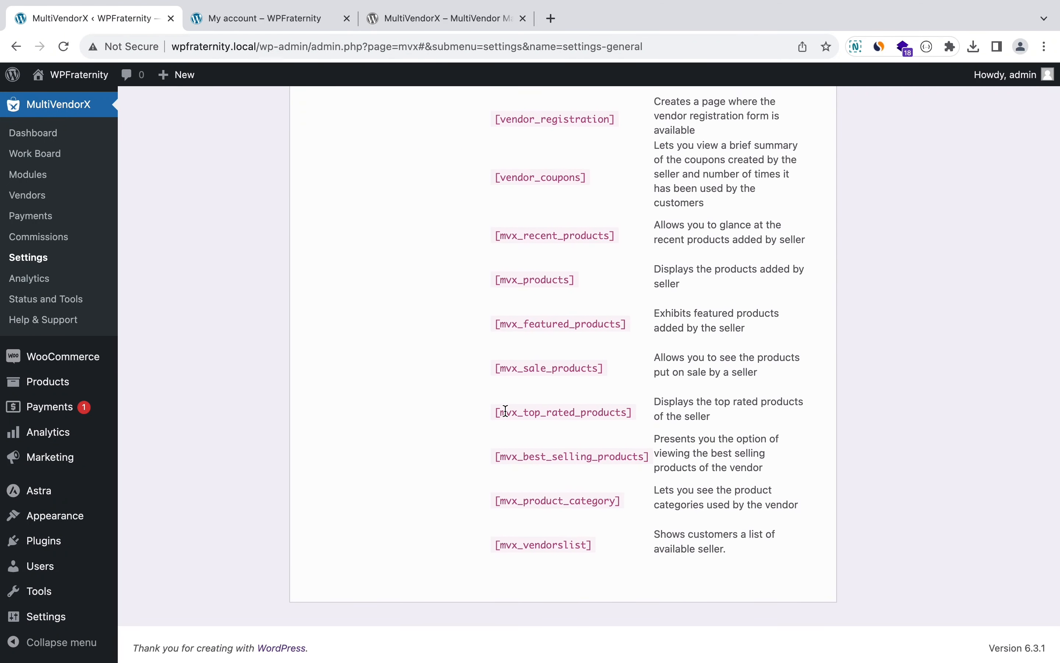
triple_click(516, 547)
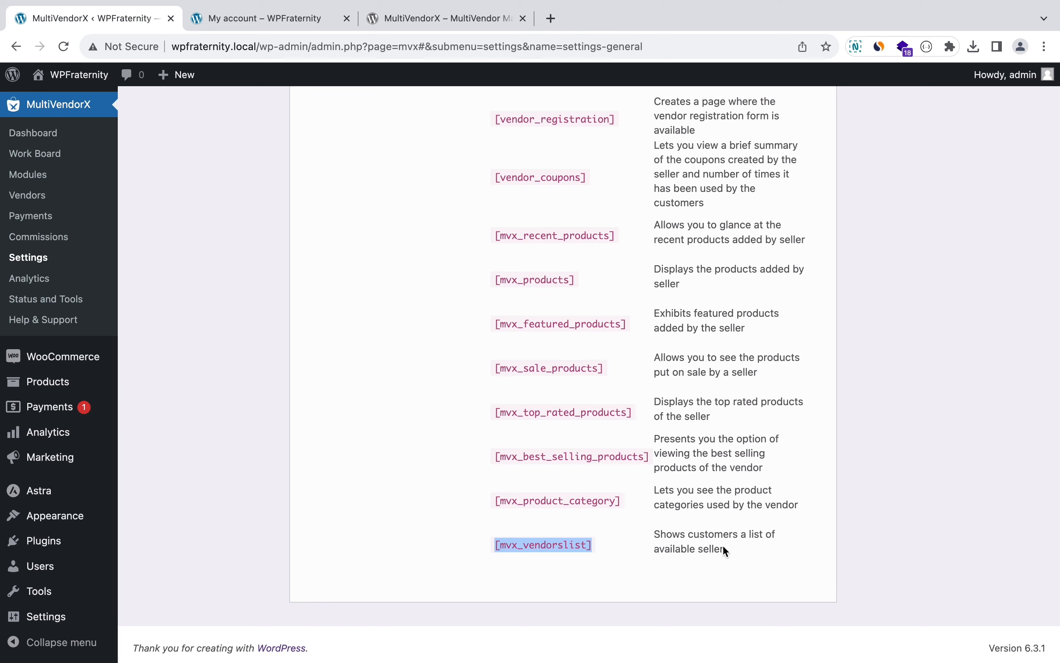
right_click(558, 548)
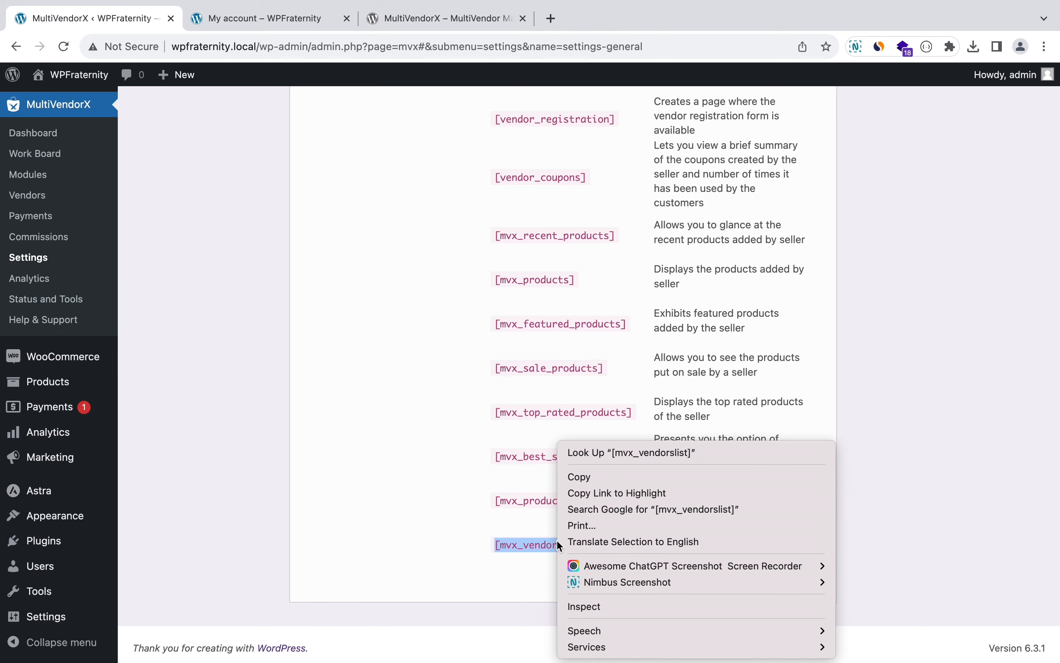
click(579, 476)
scroll(334, 394, up, 15)
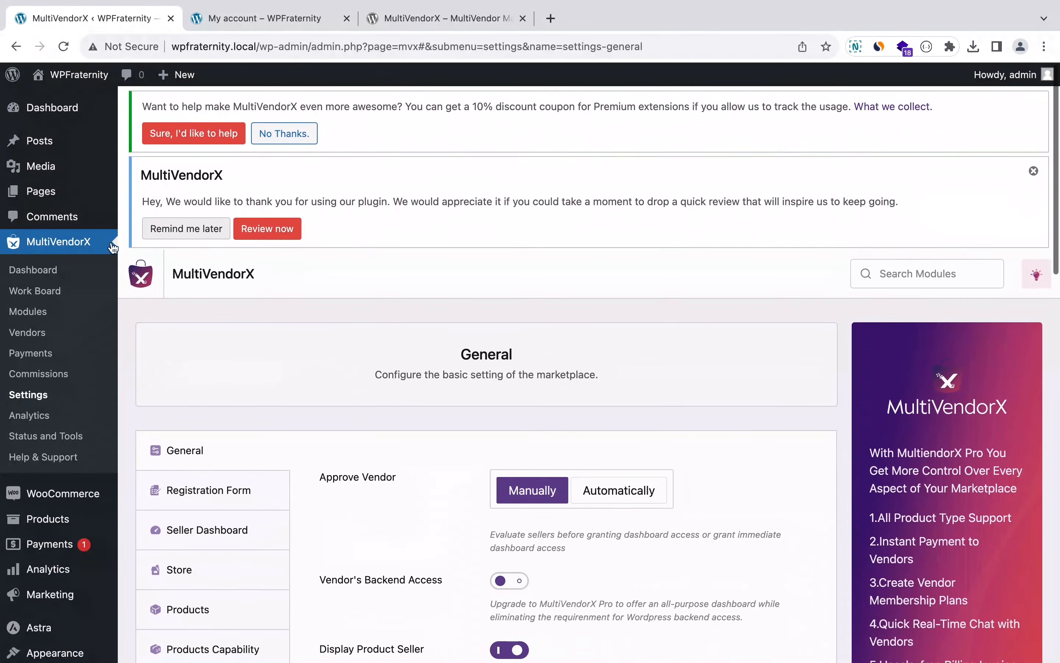
Step: Start a new page in a separate tab and dismiss the block editor welcome guide
mouse_move(88, 192)
right_click(154, 218)
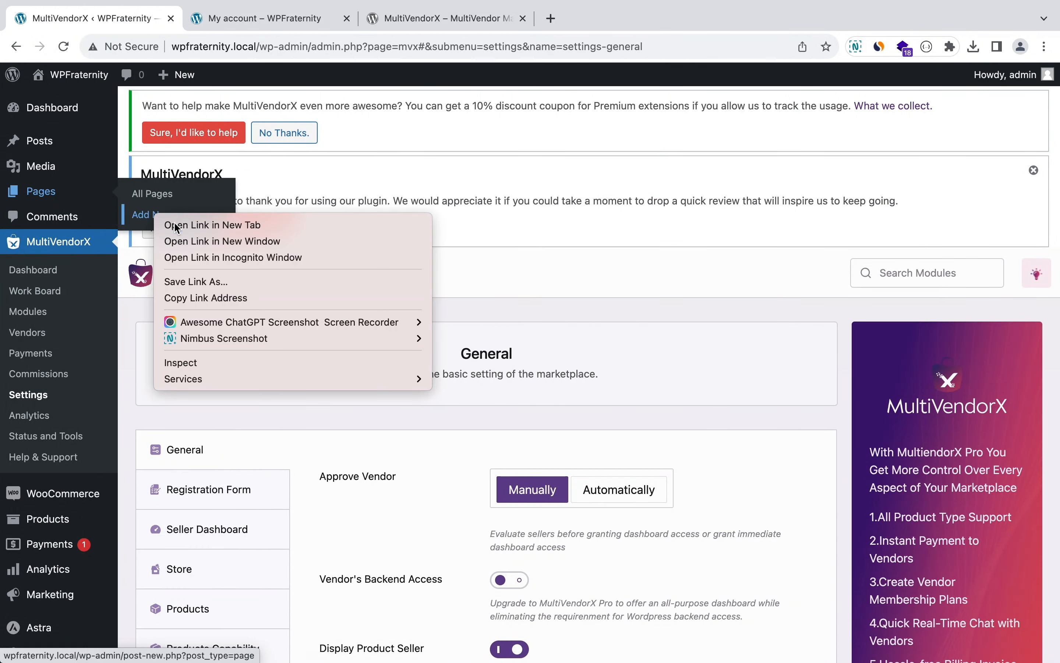
click(208, 156)
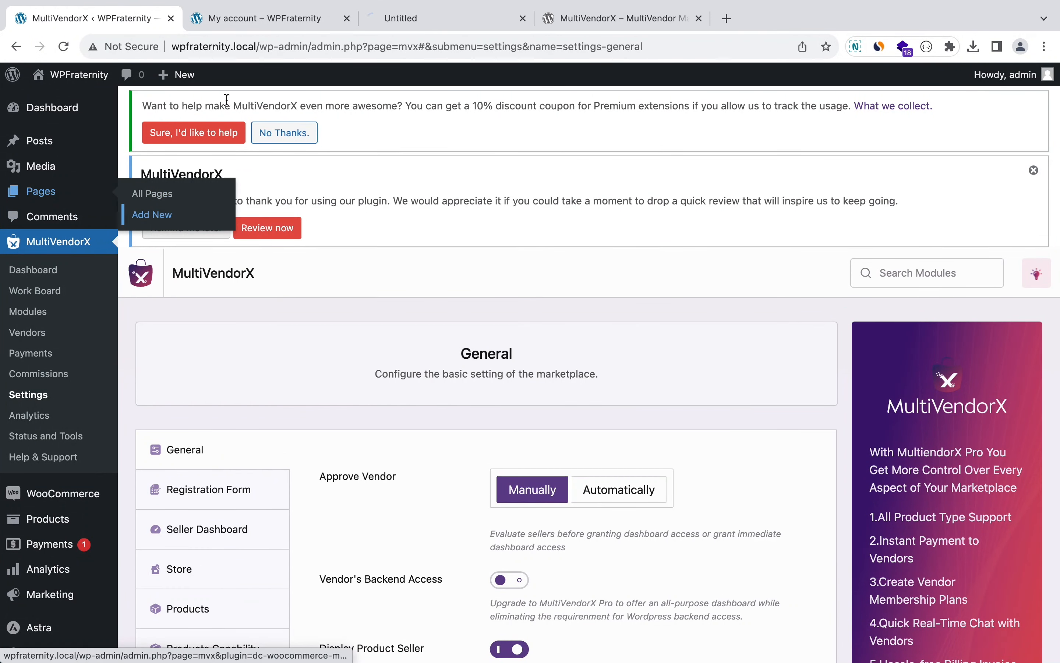
click(393, 22)
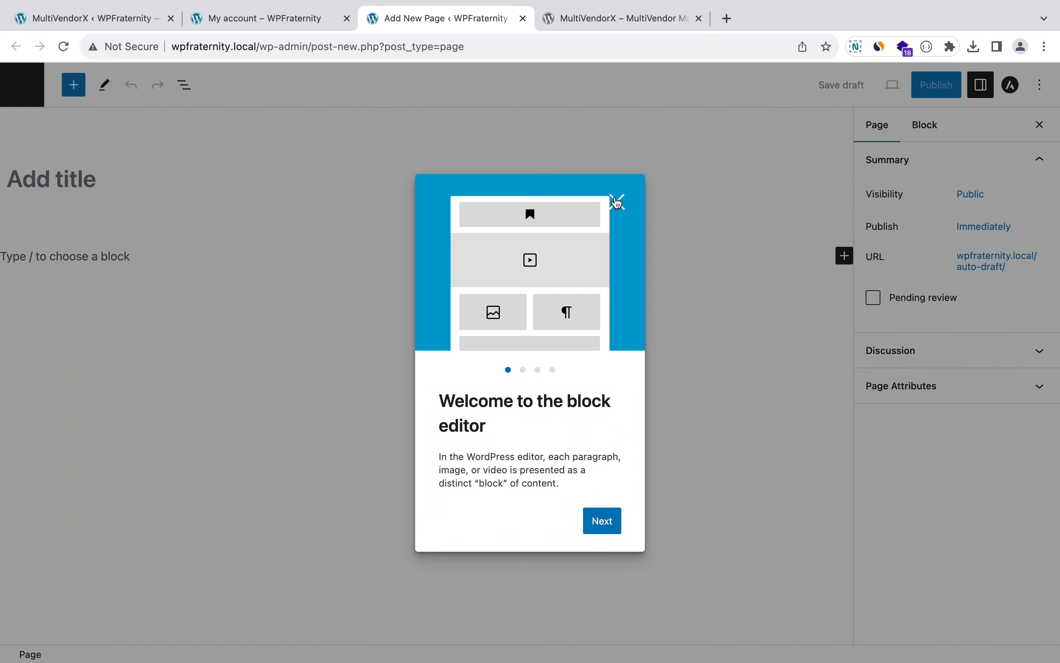
click(617, 202)
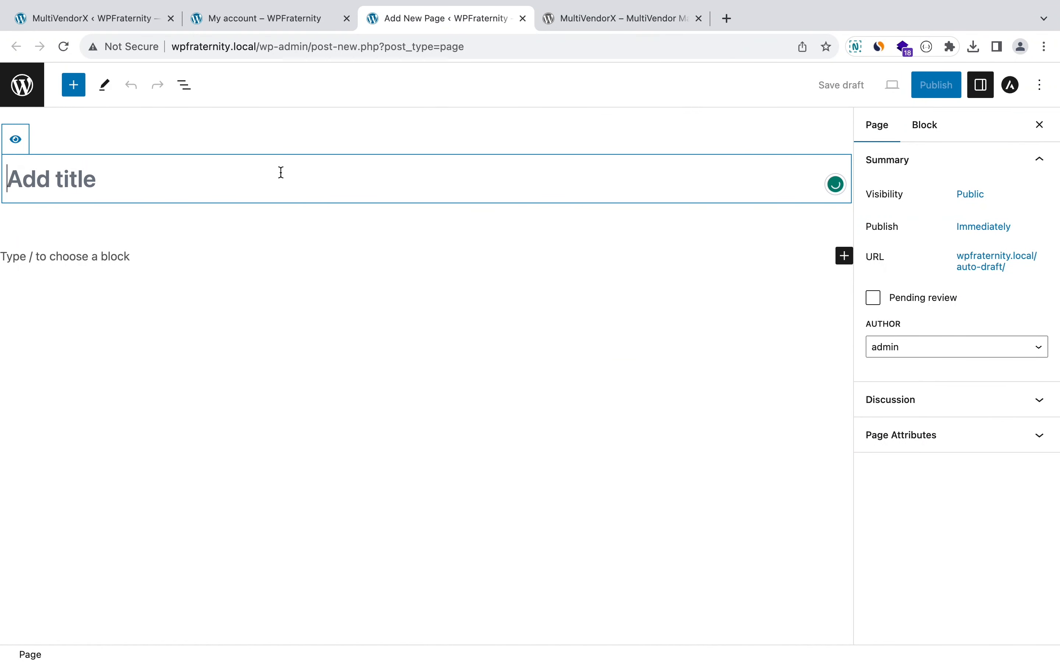
Step: Title the page 'Store List' and add a Shortcode block holding [mvx_vendorslist]
text(Store List)
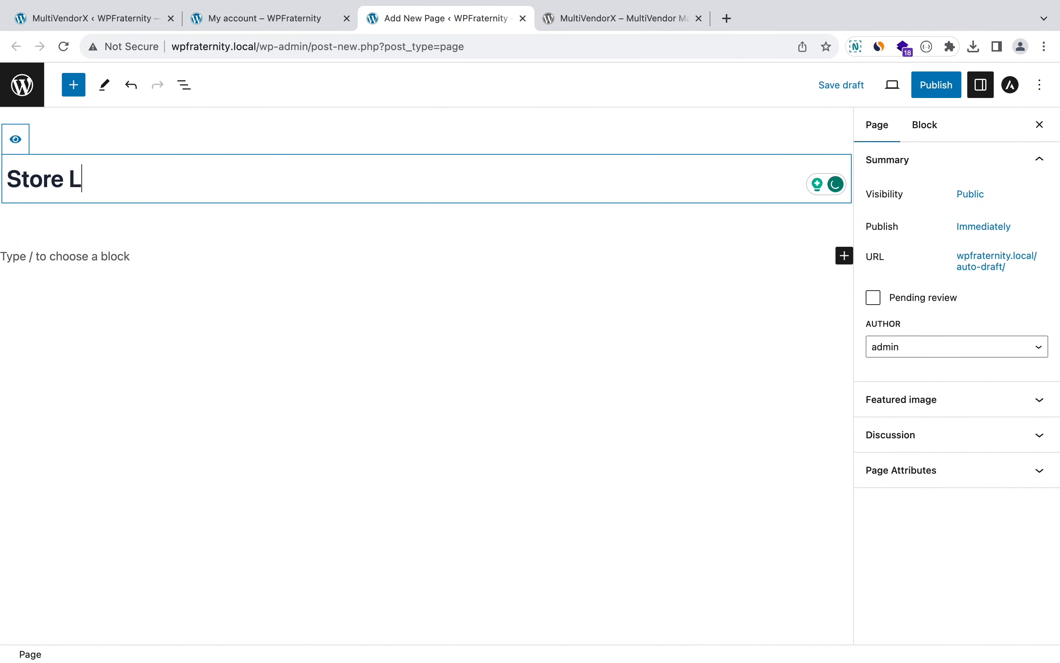
click(251, 263)
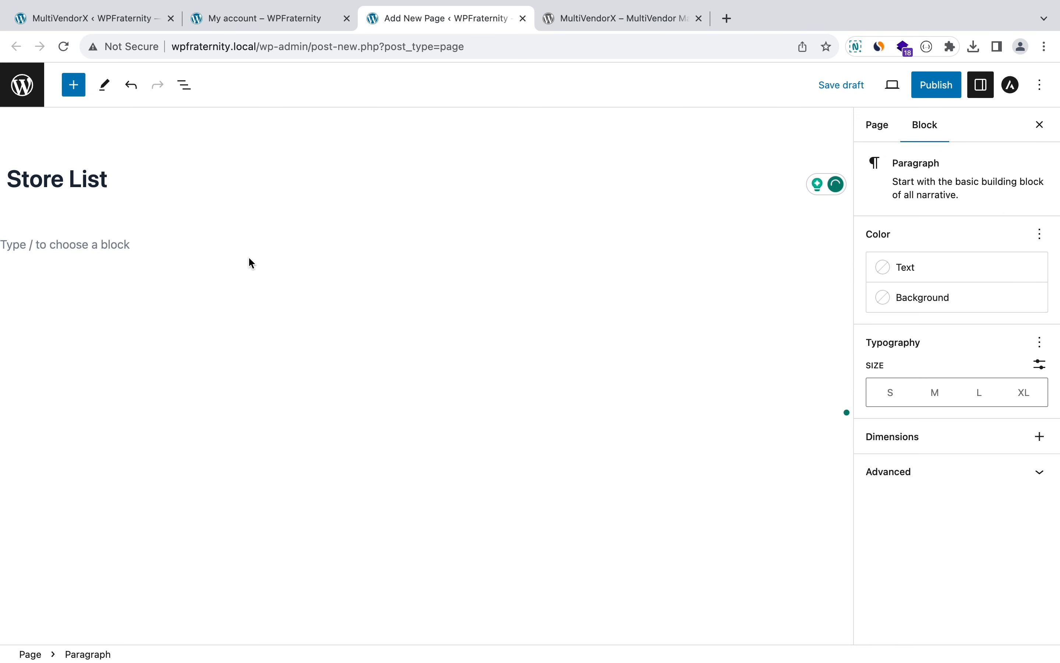
text(/sho)
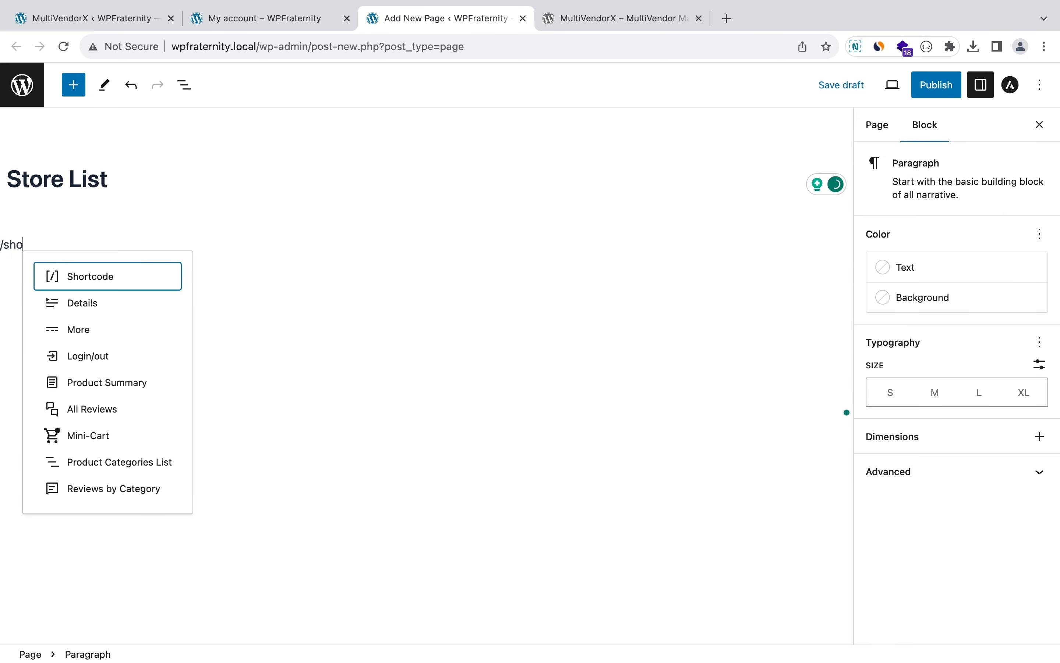
click(153, 279)
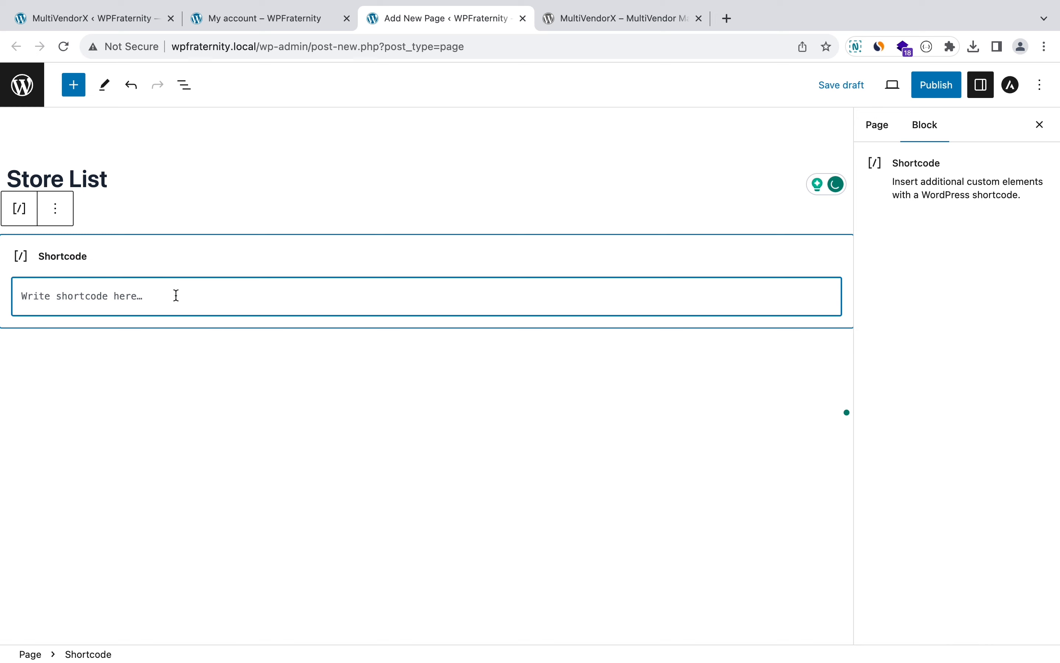
key(super+v)
key(BackSpace)
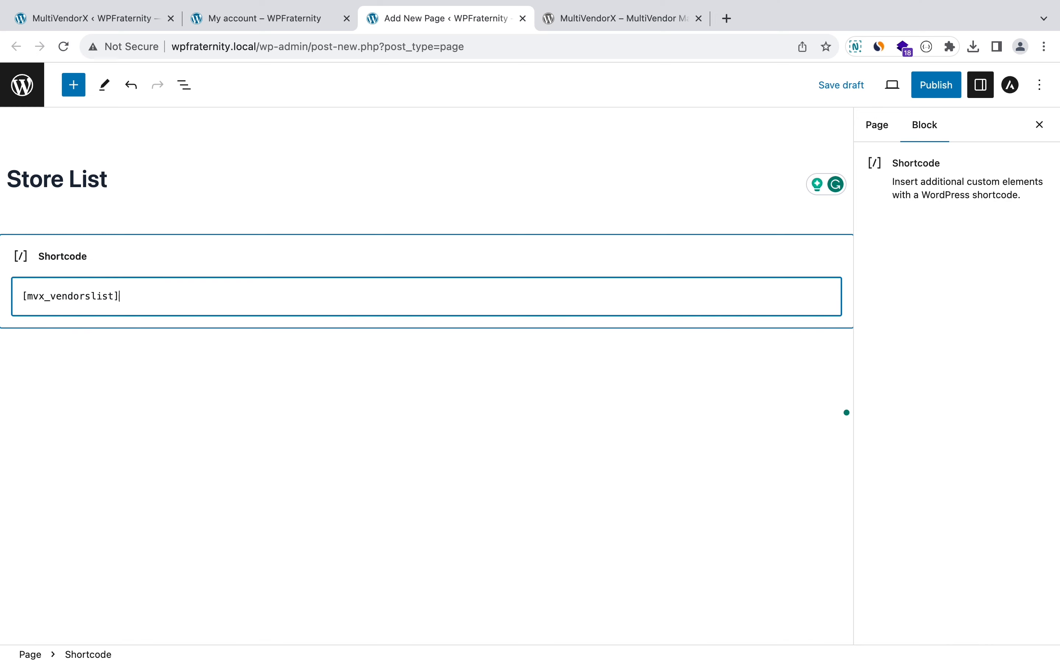
Step: Publish the Store List page
click(920, 89)
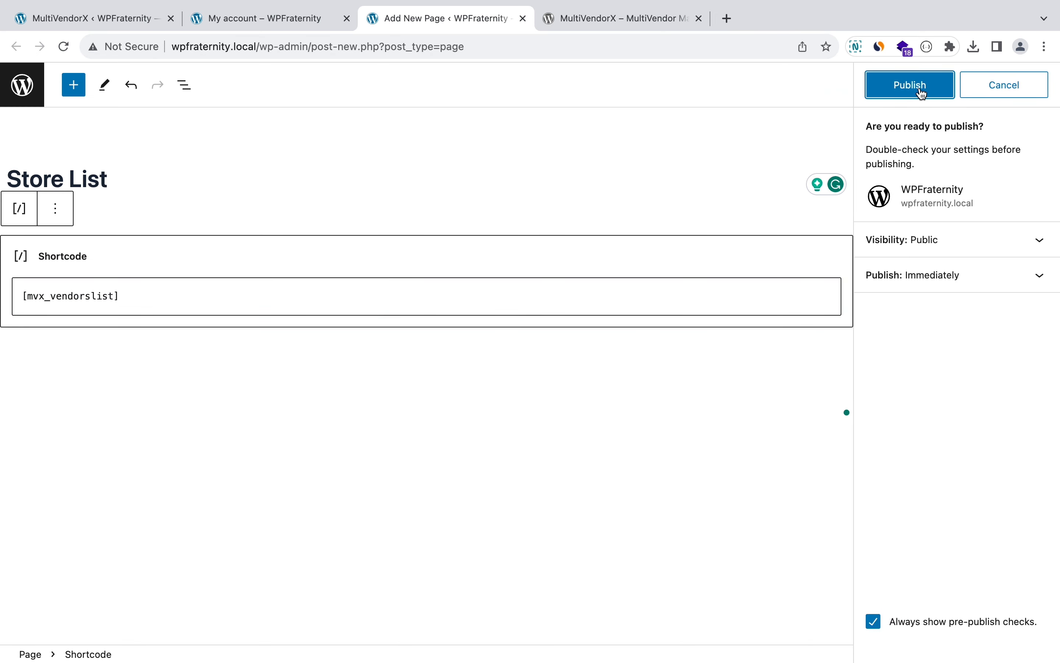
click(924, 92)
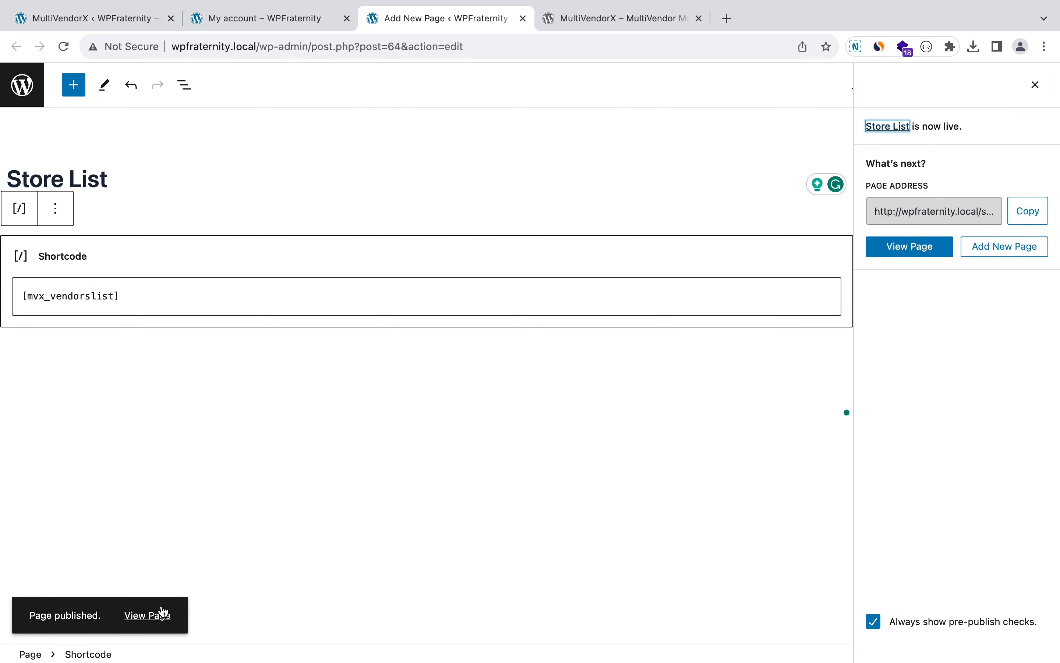
right_click(148, 615)
Step: Check the live Store List page (no vendors listed) and My account, then return to MultiVendorX General settings
click(233, 379)
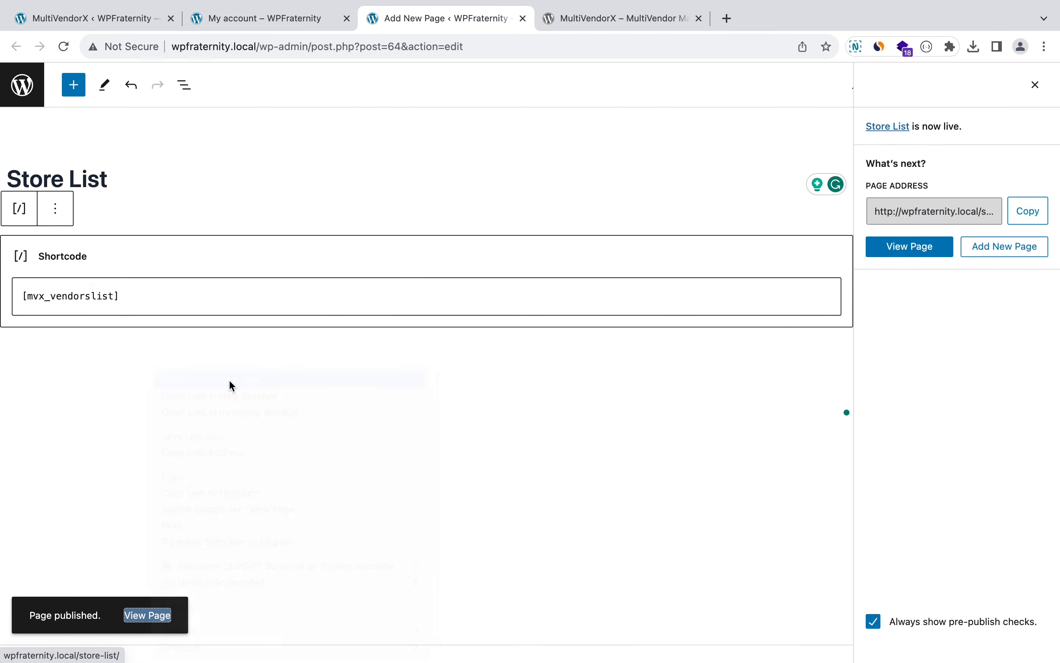
click(592, 18)
scroll(400, 311, down, 1)
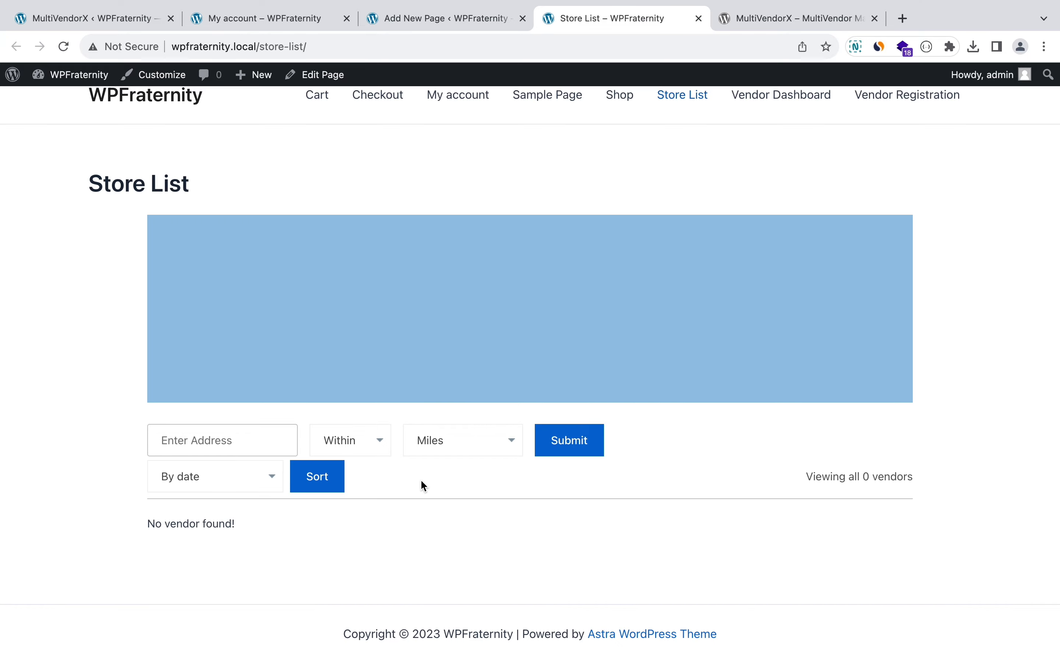
click(283, 20)
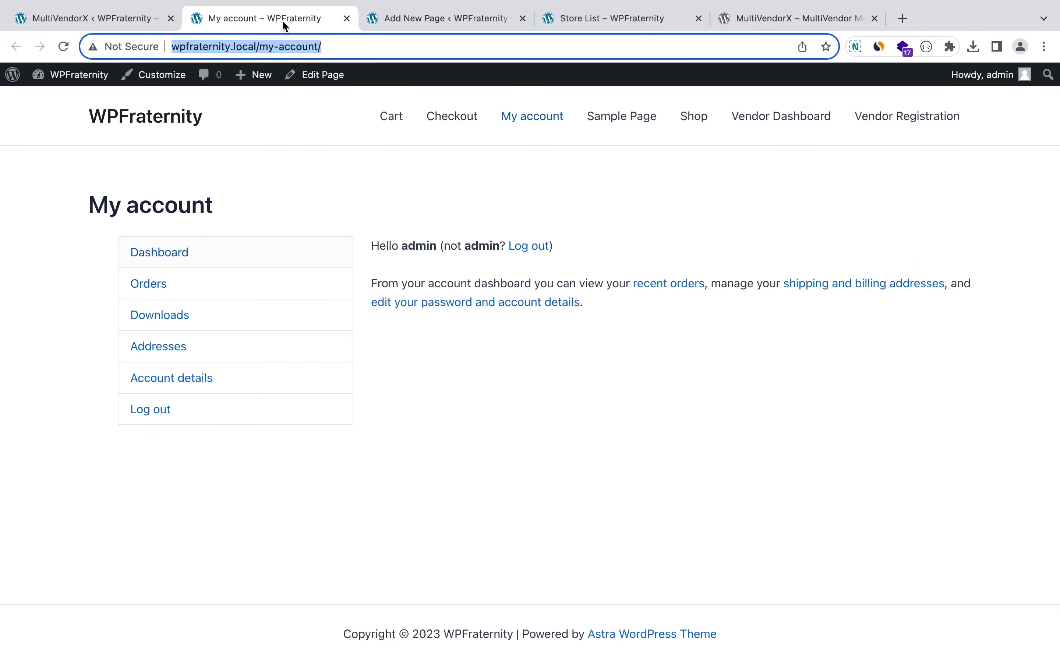
click(102, 22)
scroll(361, 355, down, 10)
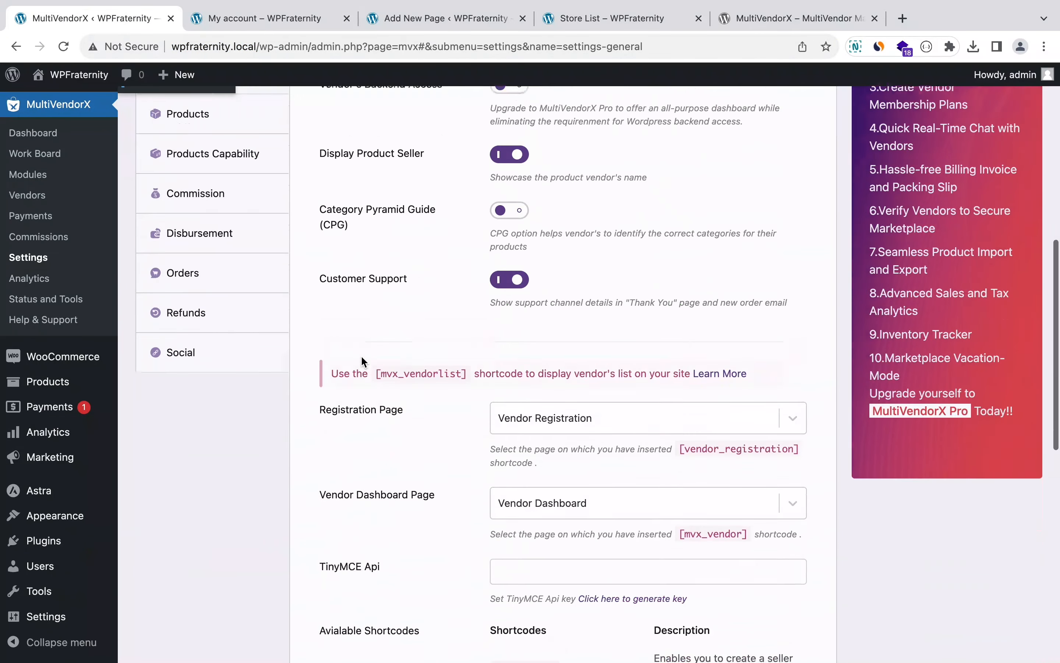
scroll(361, 354, up, 3)
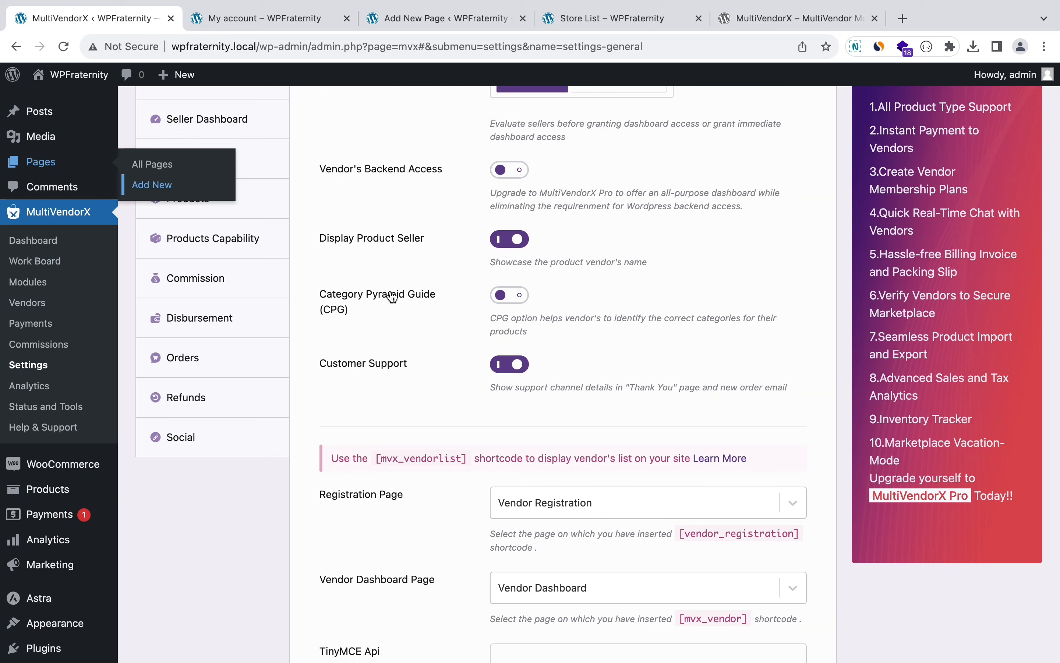
scroll(390, 291, up, 5)
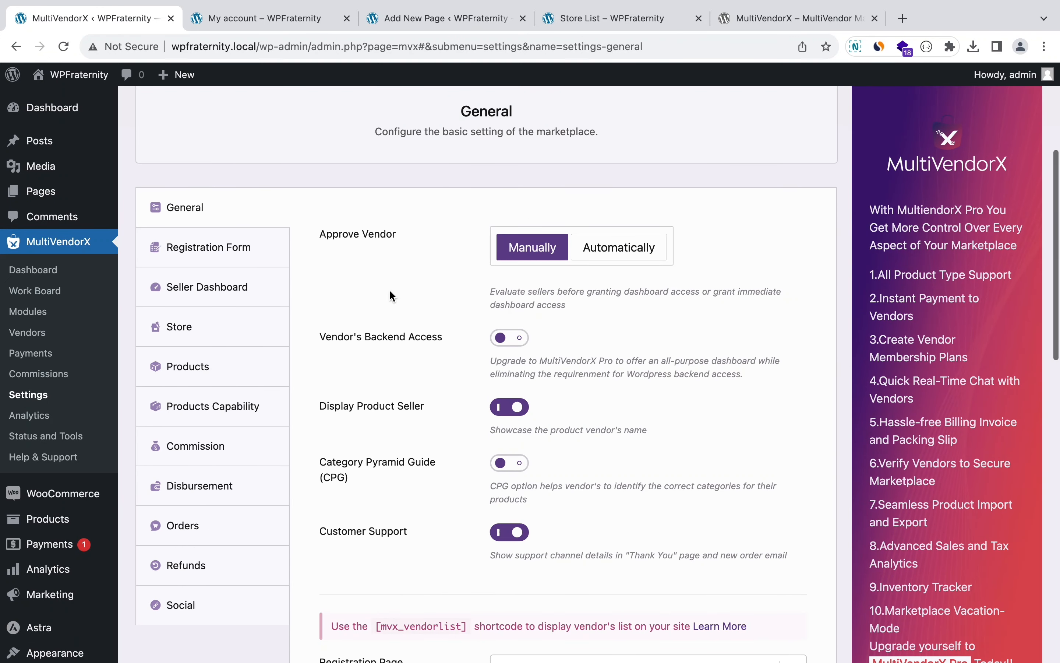
Step: Glance at the Registration Form tab, then open Seller Dashboard settings down to Branding Logo
click(255, 265)
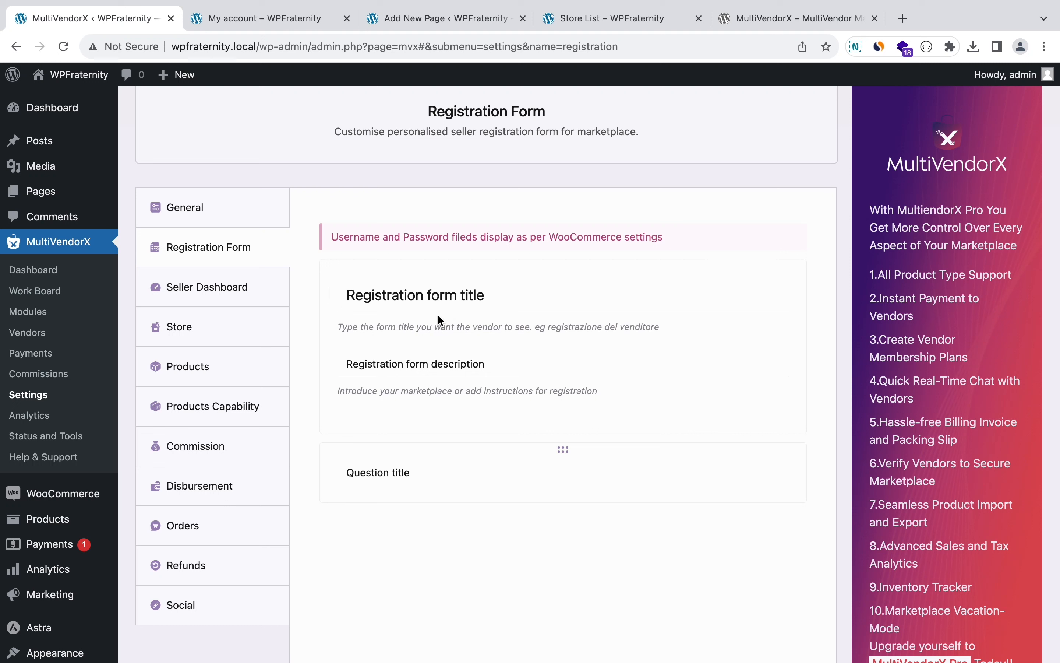
click(243, 300)
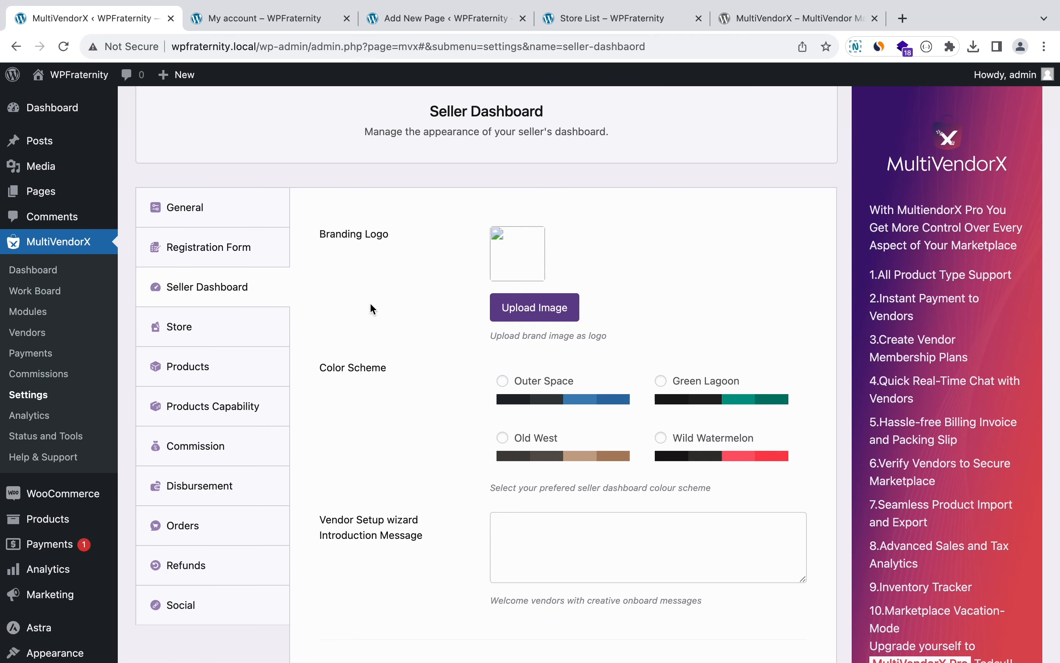
scroll(371, 304, down, 2)
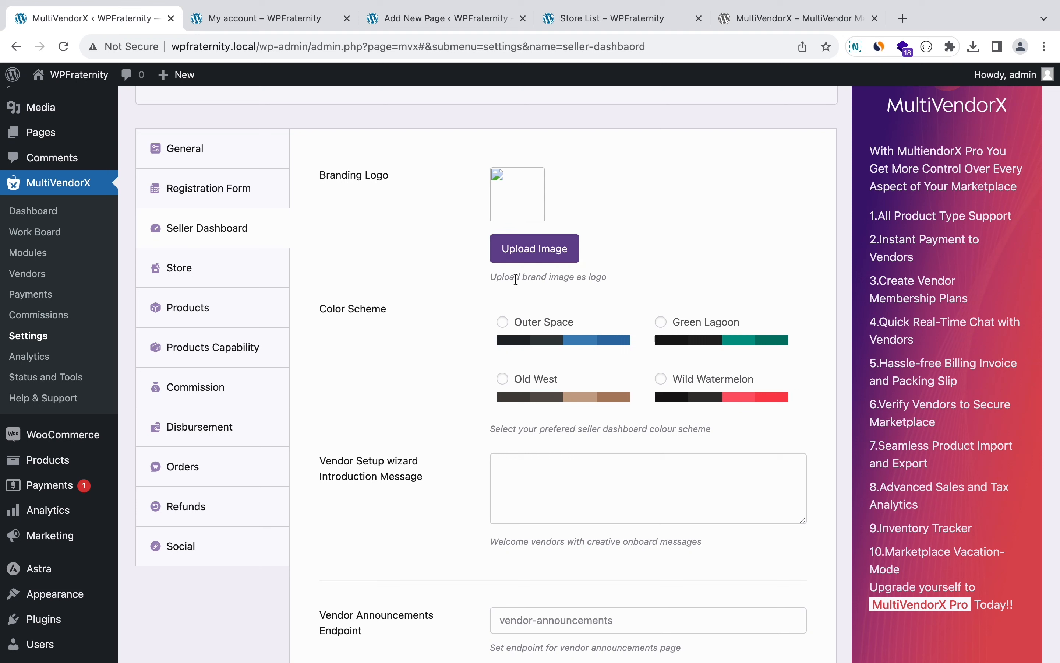
Step: Use the sunglasses image as the branding logo and apply the Outer Space colour scheme
click(530, 249)
scroll(336, 315, down, 3)
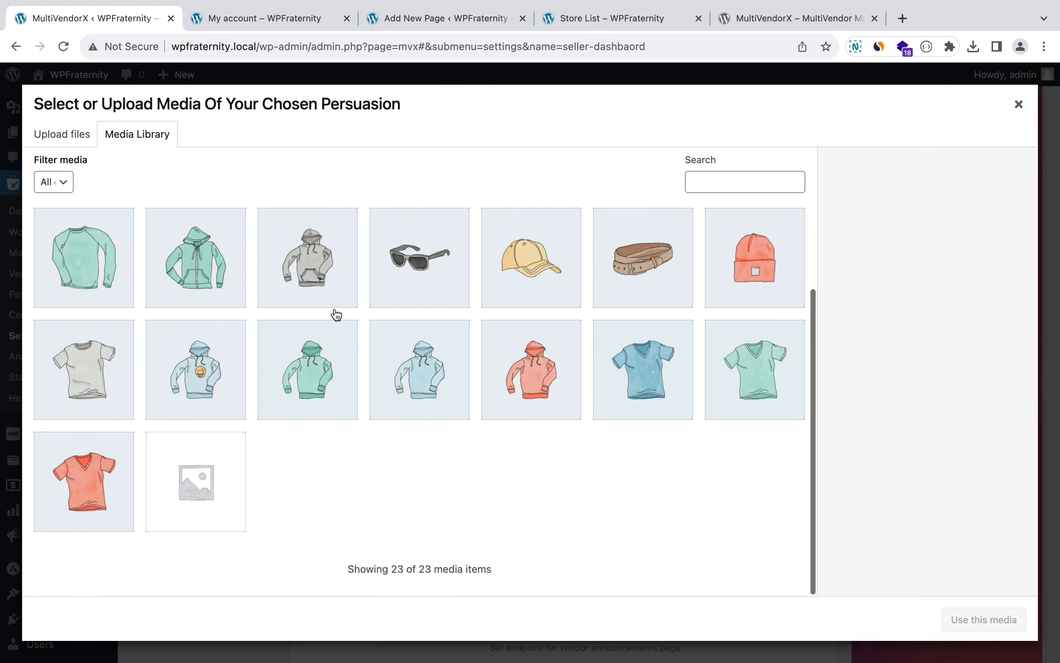
click(422, 302)
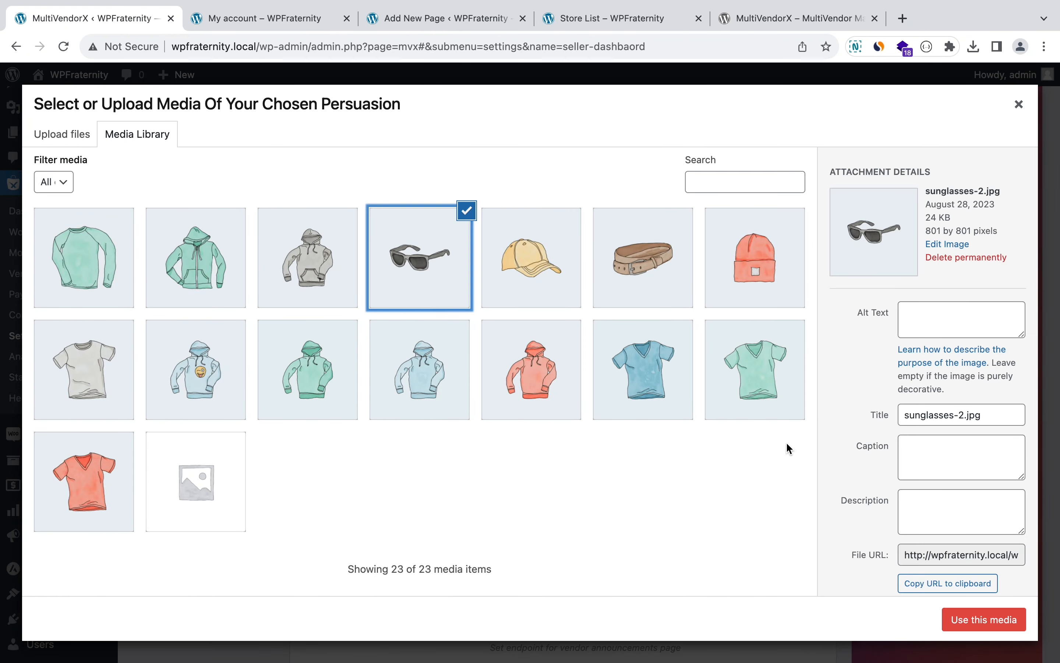
click(966, 619)
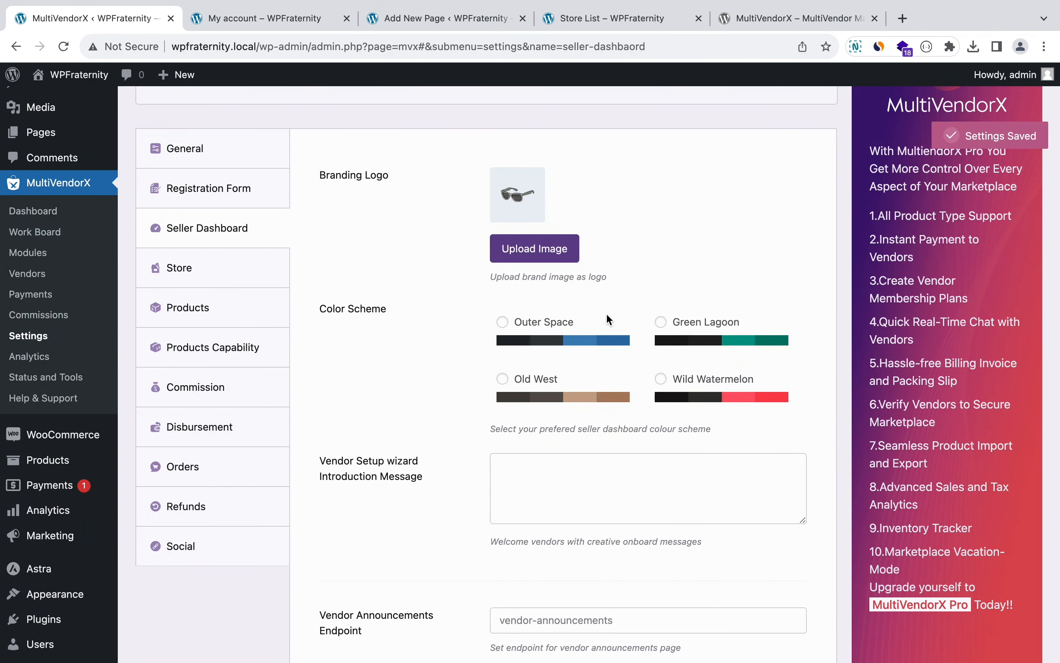
scroll(526, 267, down, 2)
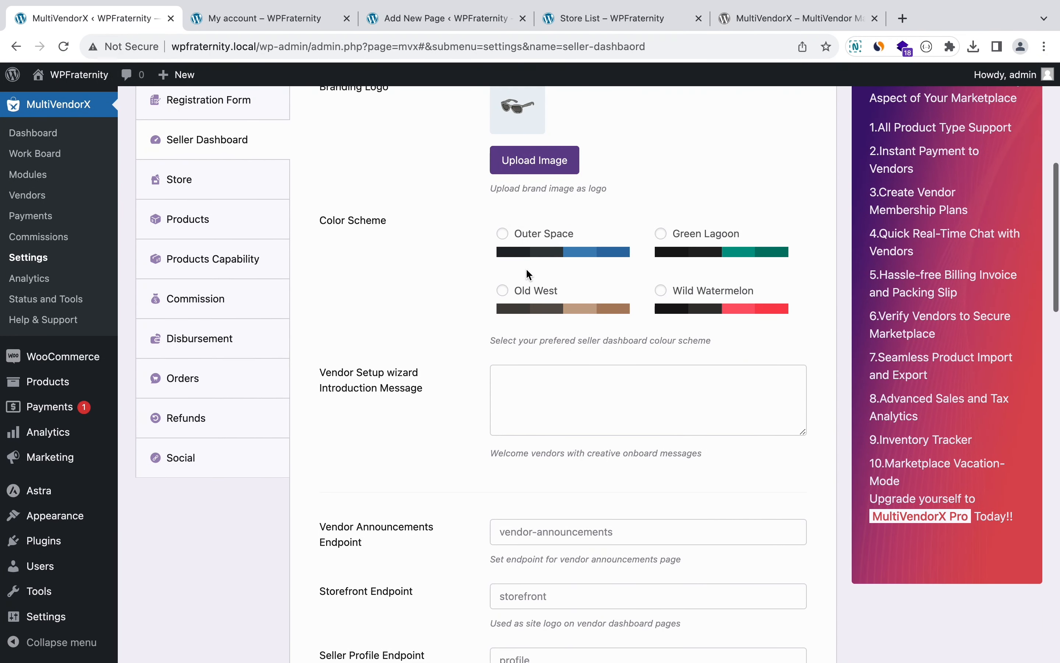
click(555, 237)
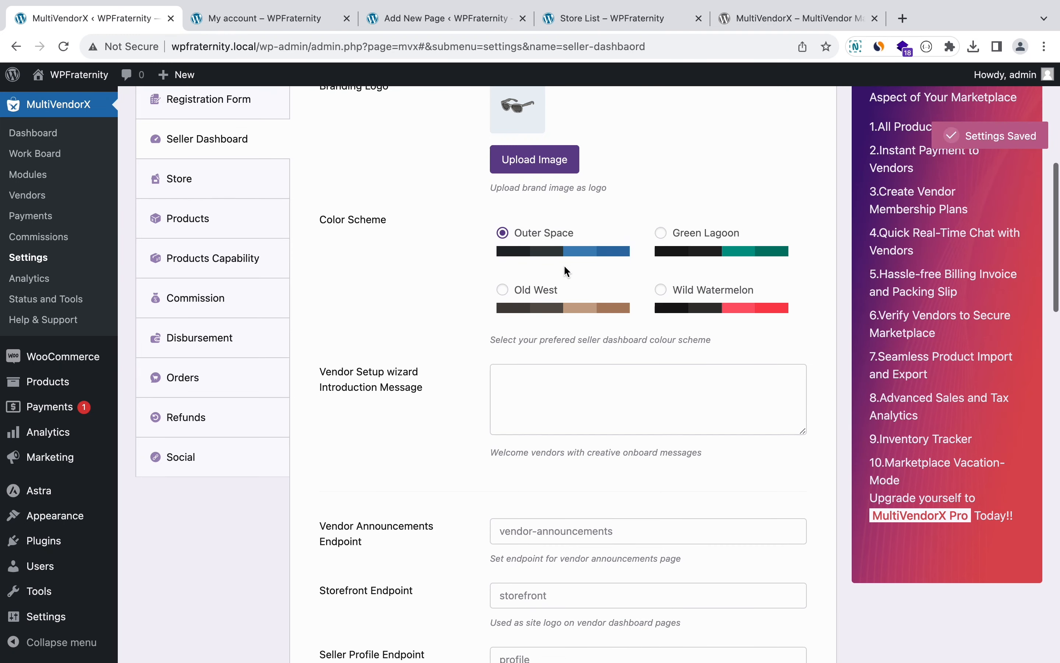
scroll(564, 265, down, 2)
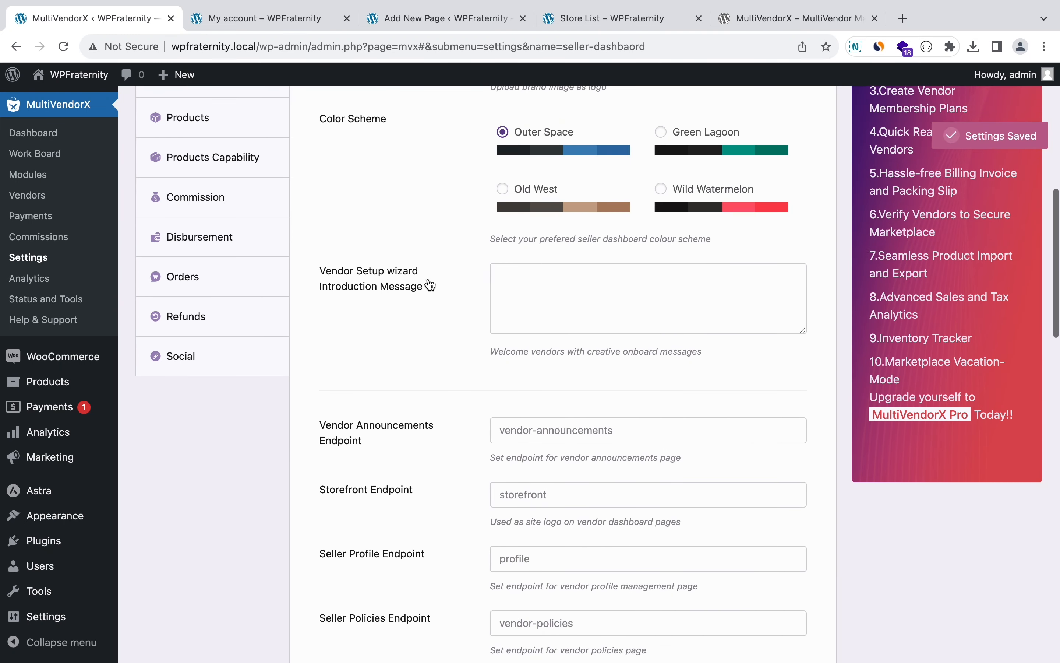
Step: Enter 'Welcome to our Multivendor Store' as the Vendor Setup wizard Introduction Message
click(522, 285)
text(Welcome to t)
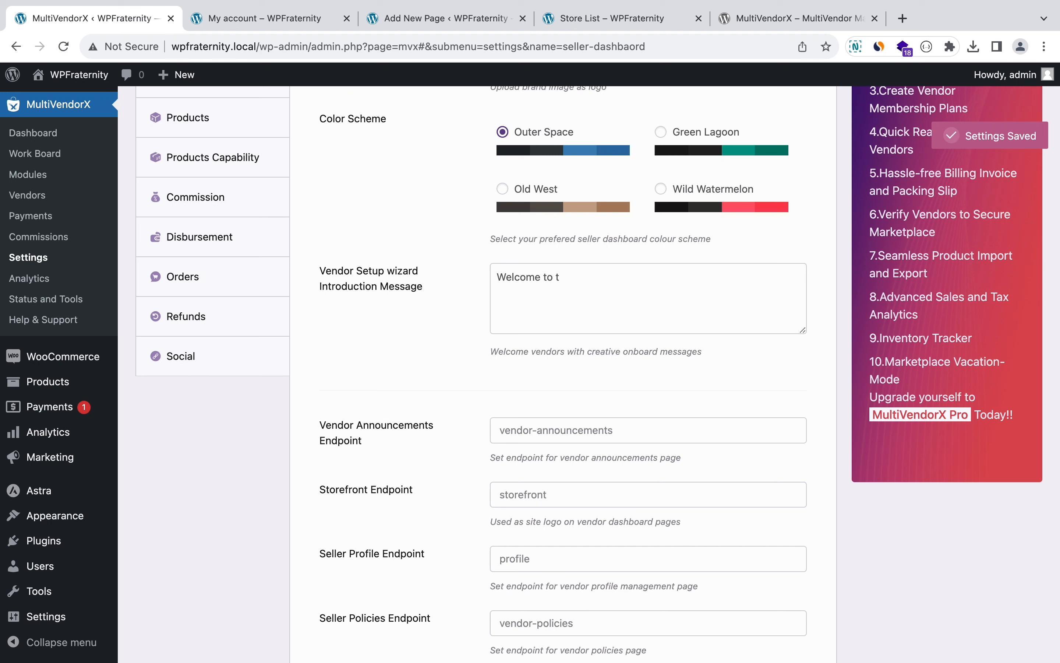
key(BackSpace)
text(our)
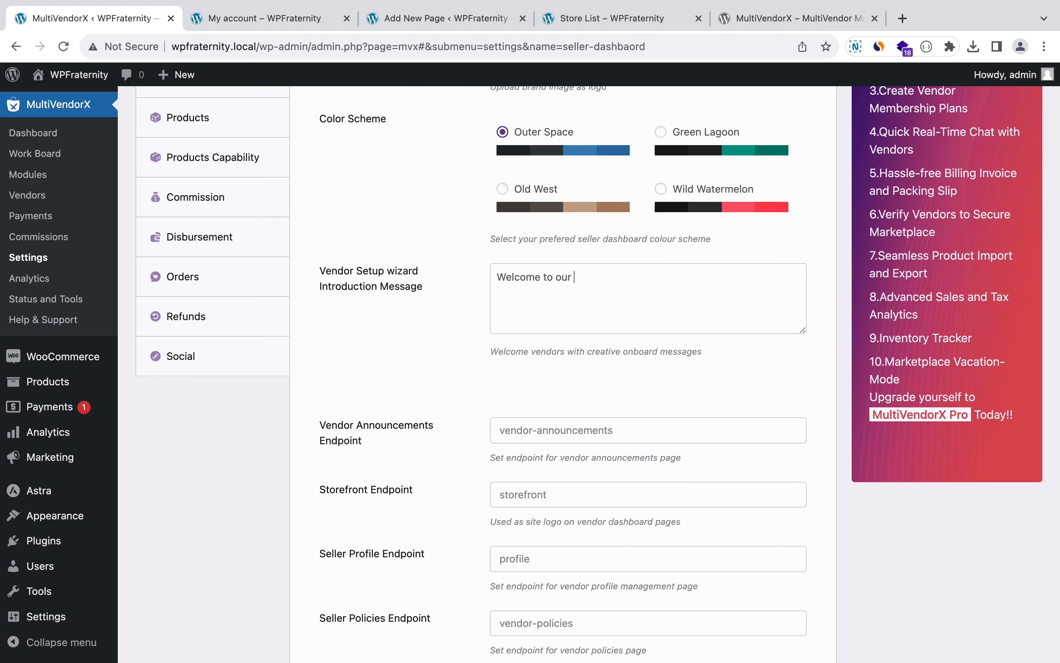
text( Multivendor St)
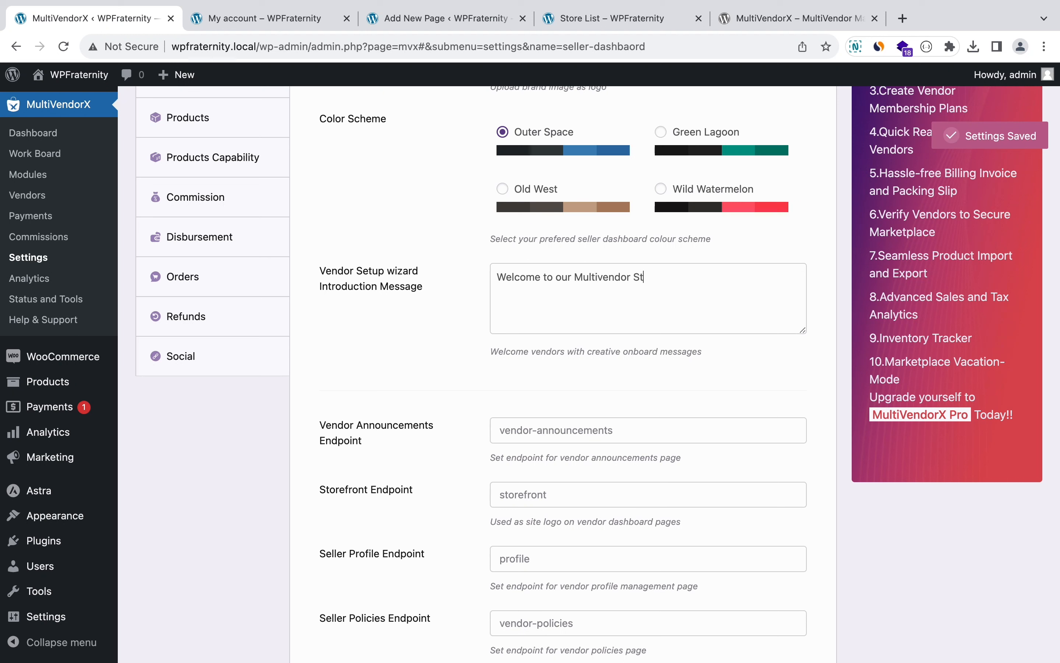
text(ore)
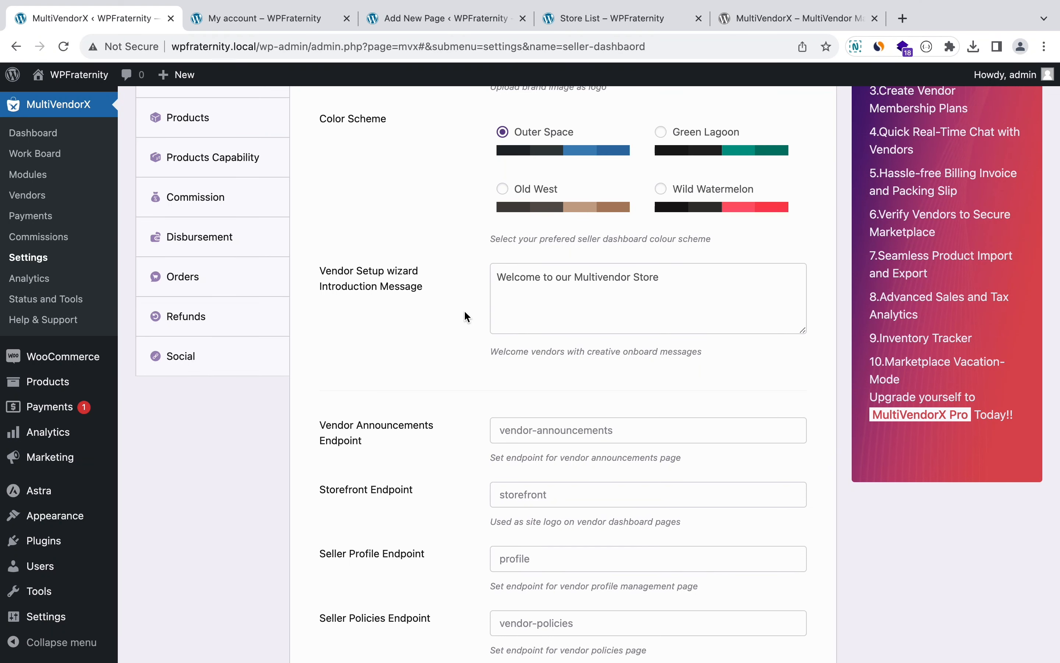
scroll(464, 310, down, 4)
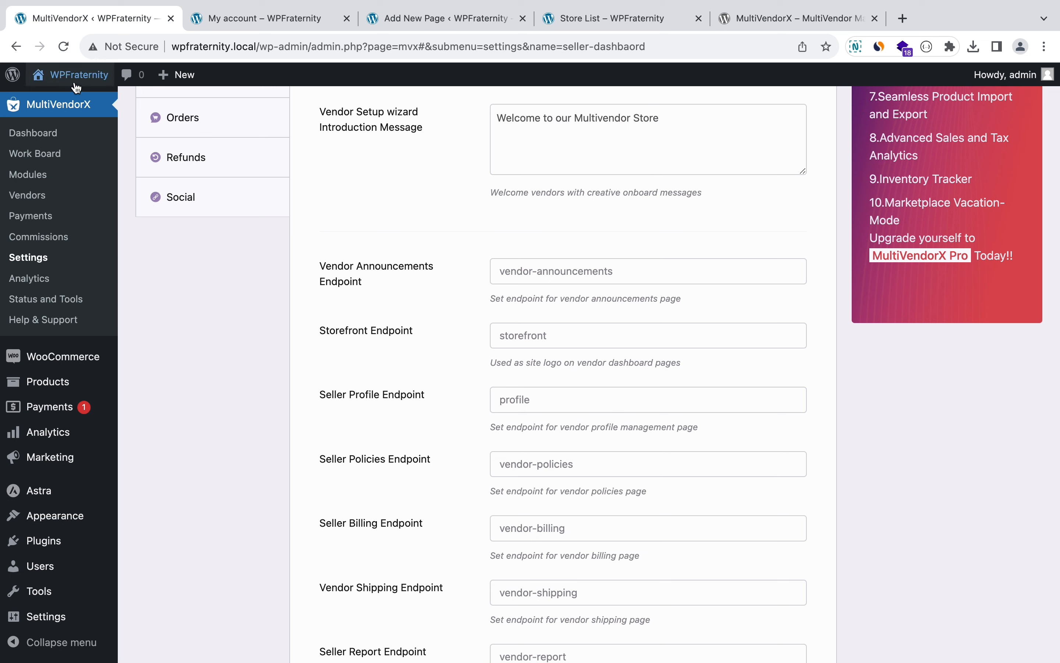
right_click(66, 103)
Step: Visit the WPFraternity site in a new tab, check its empty Cart, then return to MultiVendorX
click(92, 107)
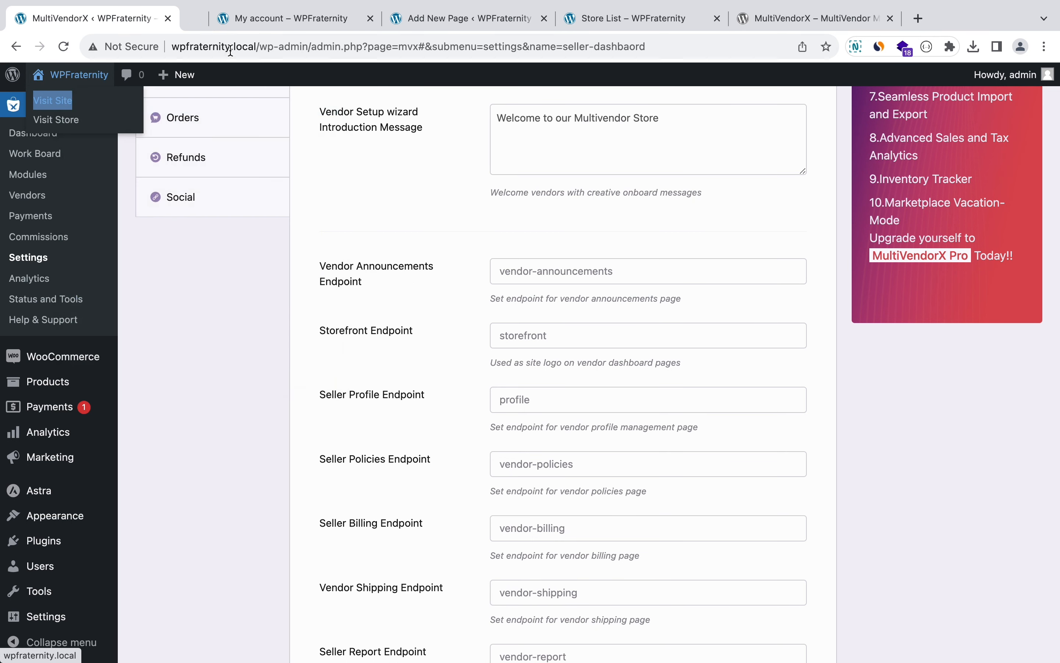
click(274, 24)
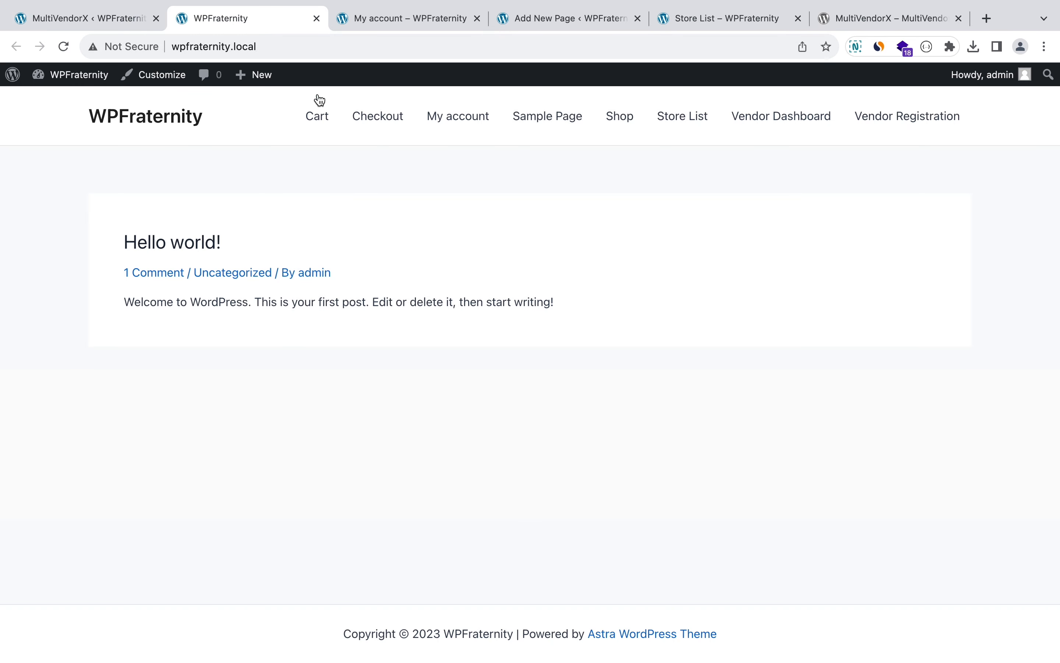
click(322, 120)
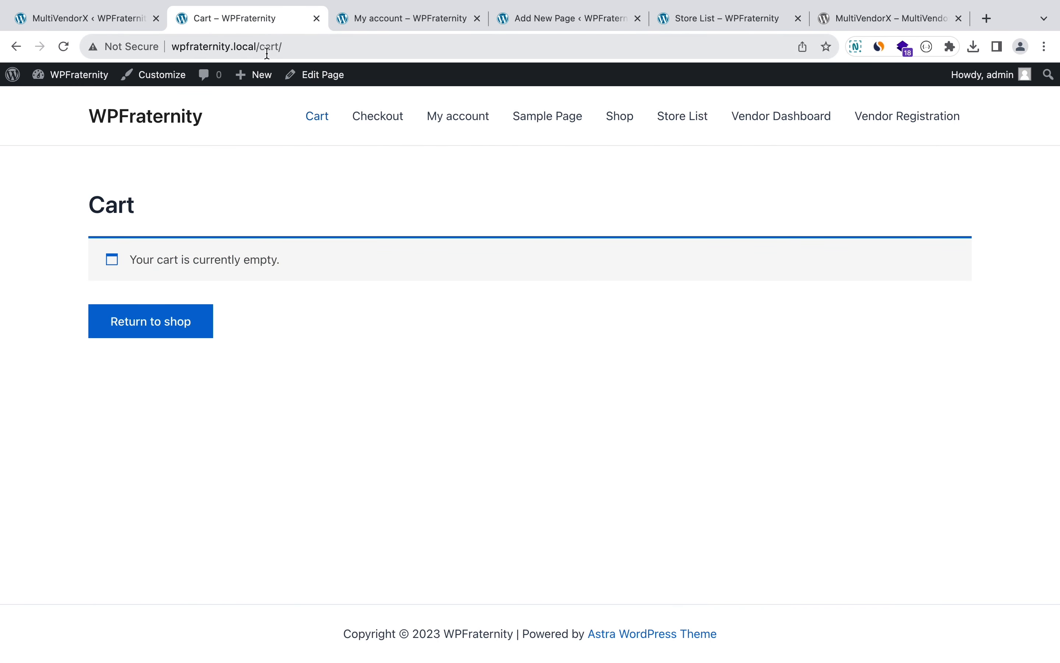
click(138, 23)
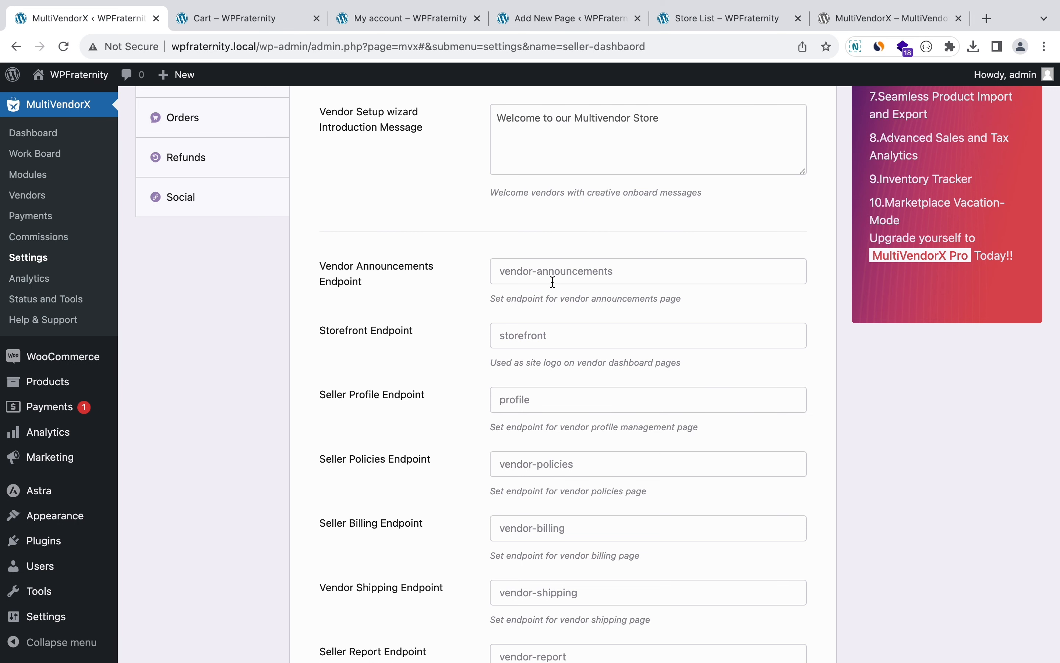
scroll(553, 281, down, 10)
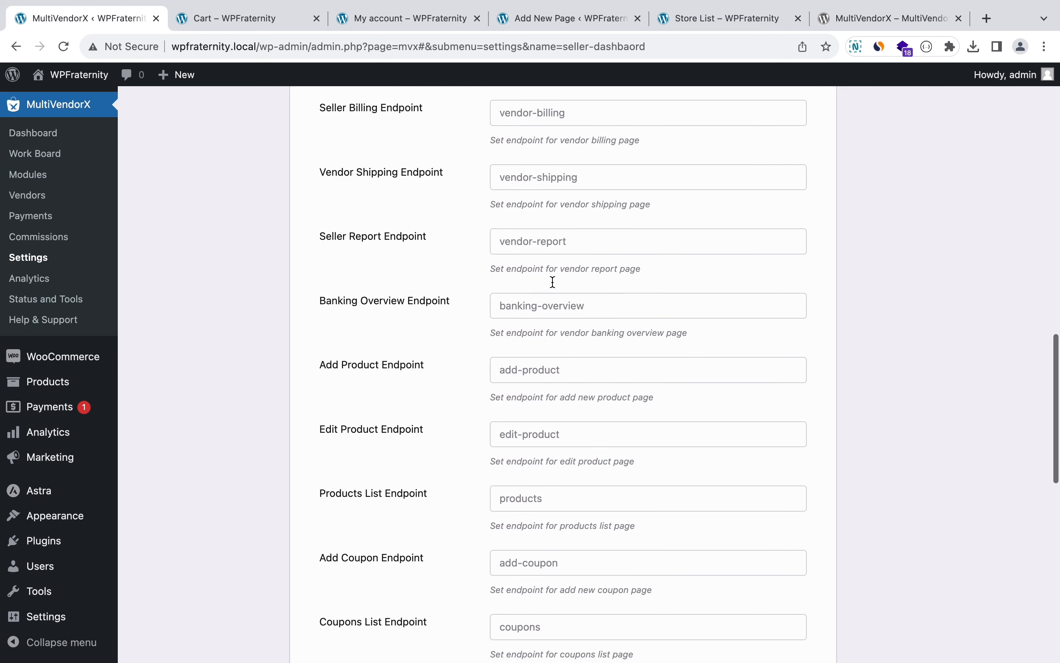
scroll(551, 281, down, 1)
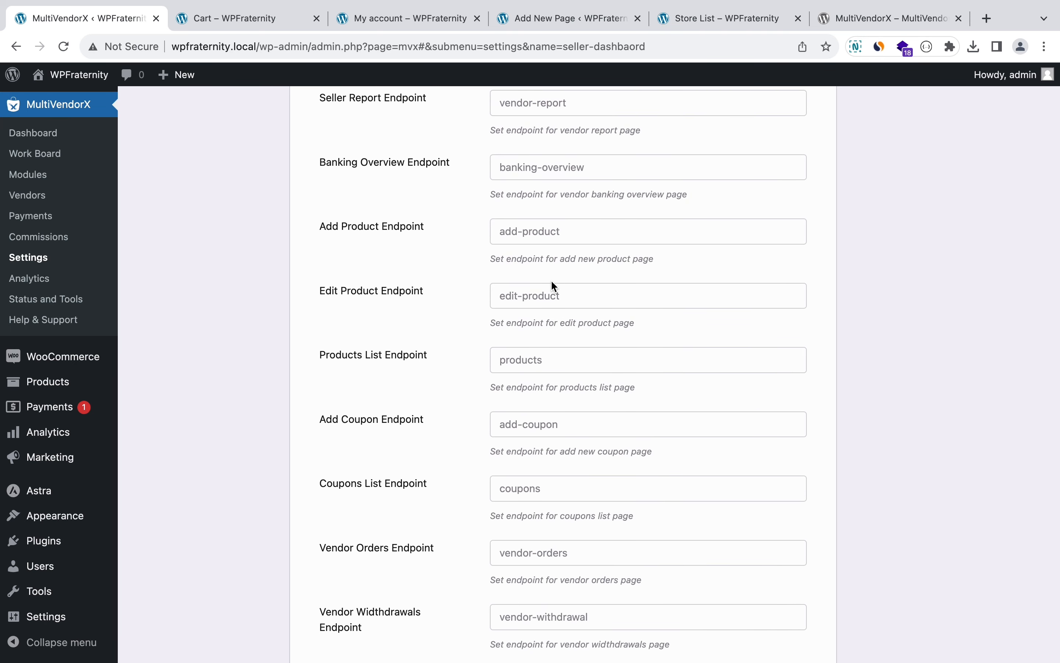
scroll(552, 283, down, 11)
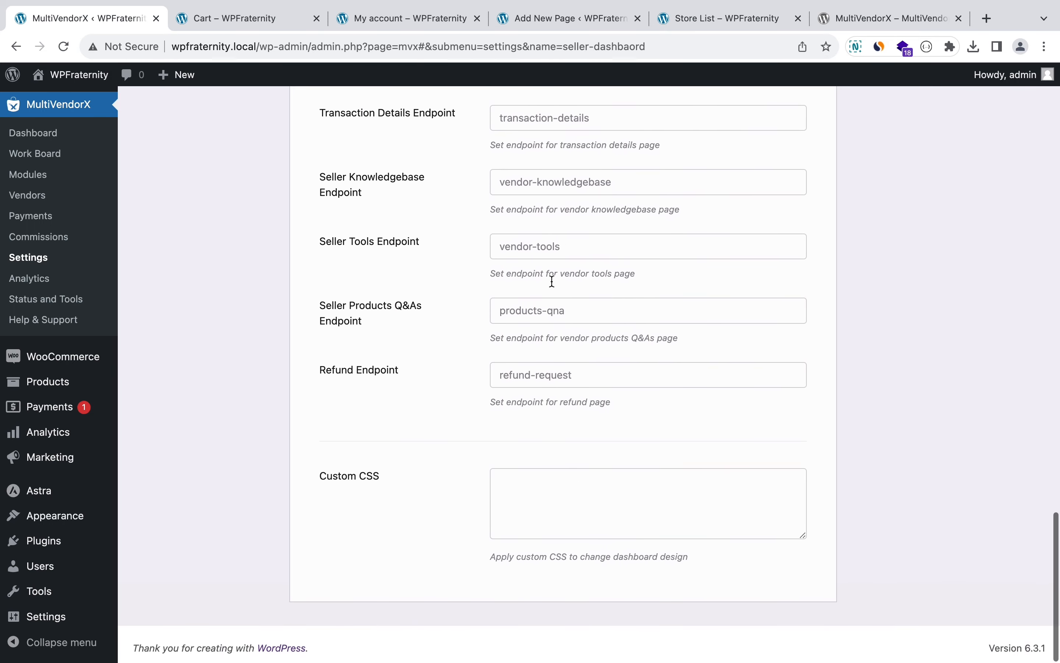
scroll(552, 282, up, 20)
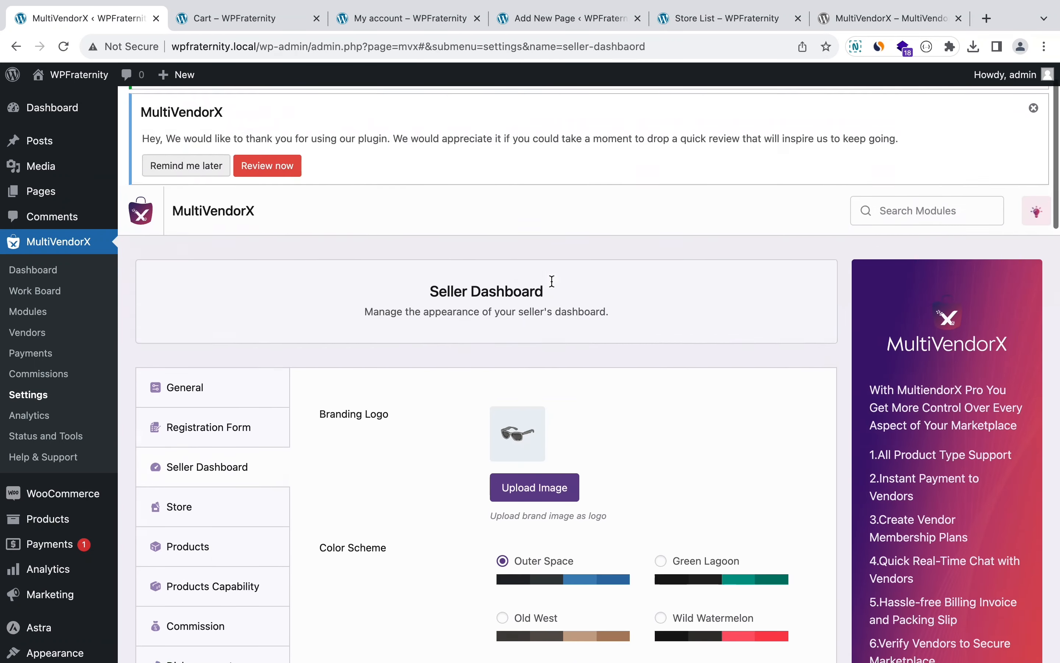
scroll(551, 281, down, 4)
Step: Open the Store settings and choose Old West as the store header style
click(266, 322)
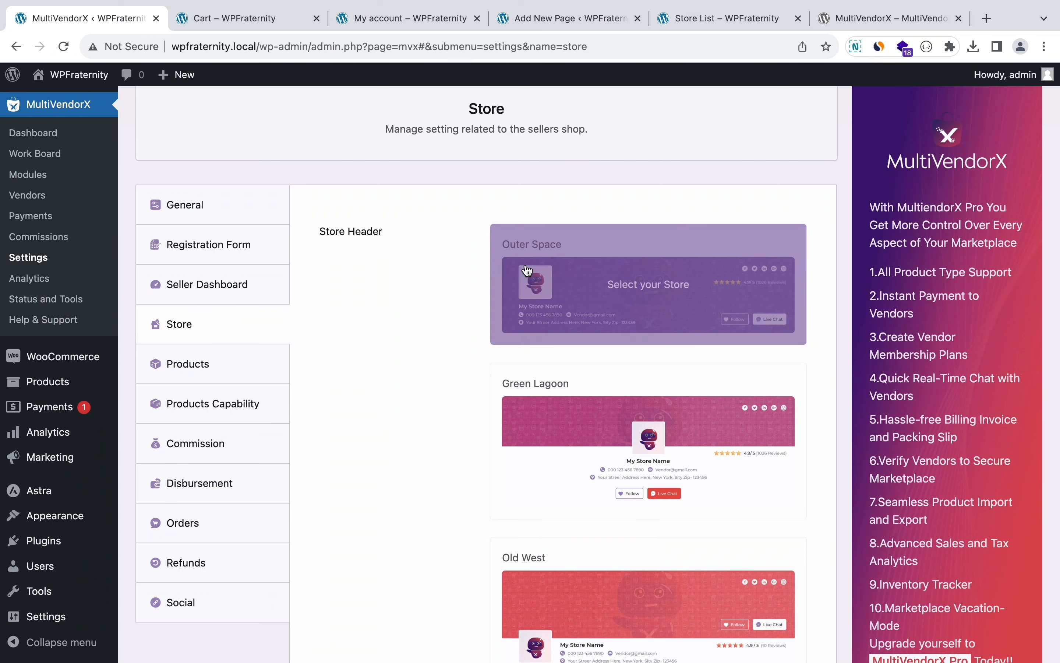
scroll(527, 271, down, 3)
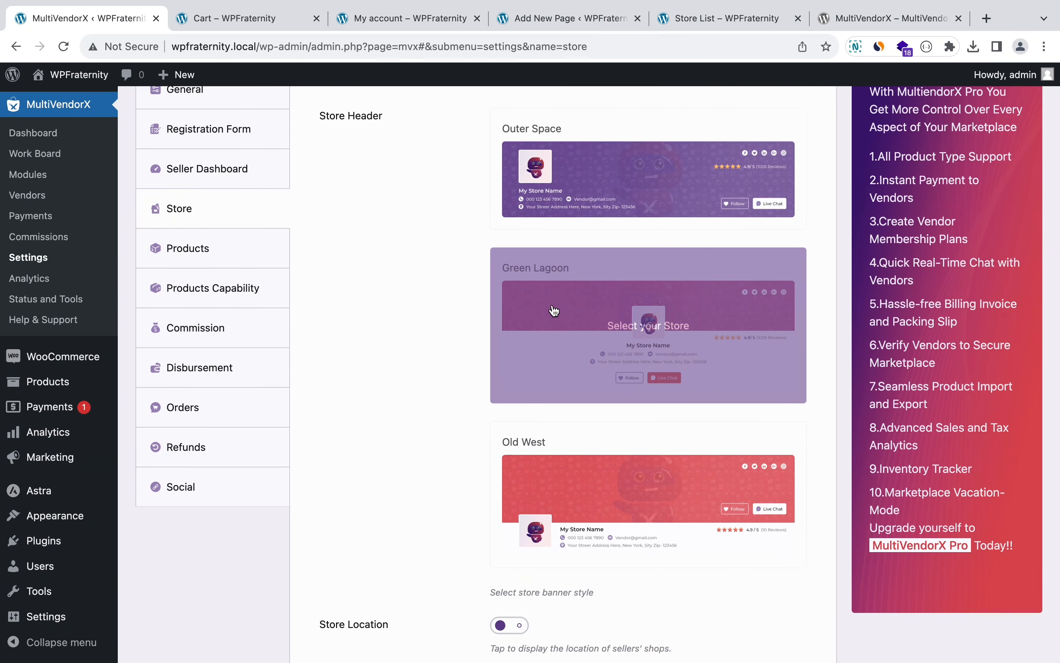
scroll(553, 307, down, 3)
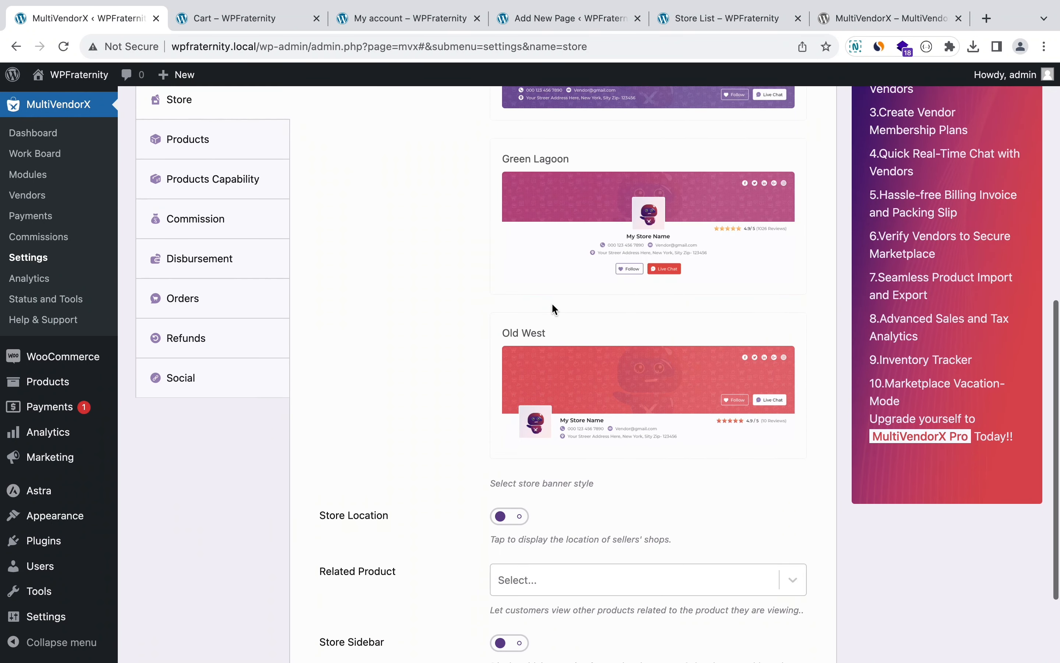
click(560, 378)
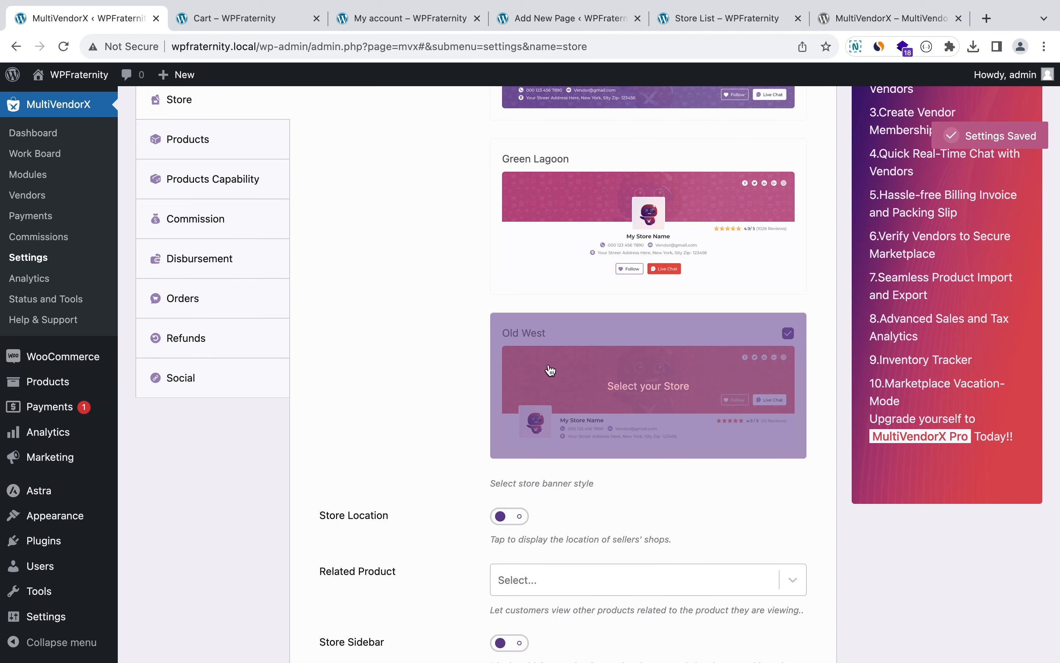
Step: Toggle store location display on and back off, and peek at Related Product options unchanged
scroll(467, 376, down, 3)
scroll(468, 378, down, 1)
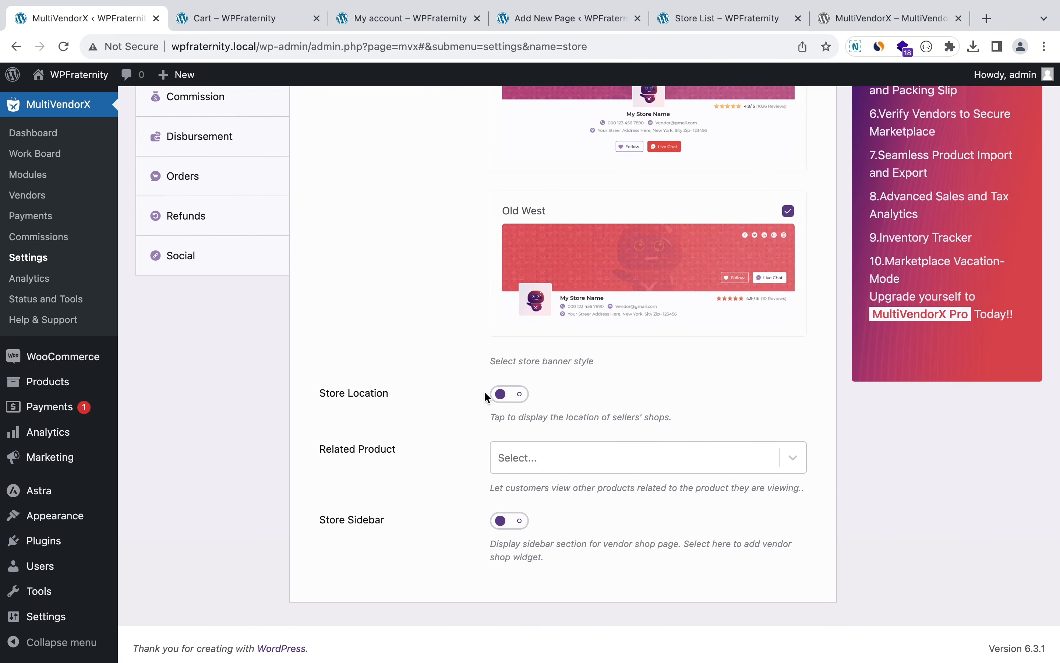
click(512, 394)
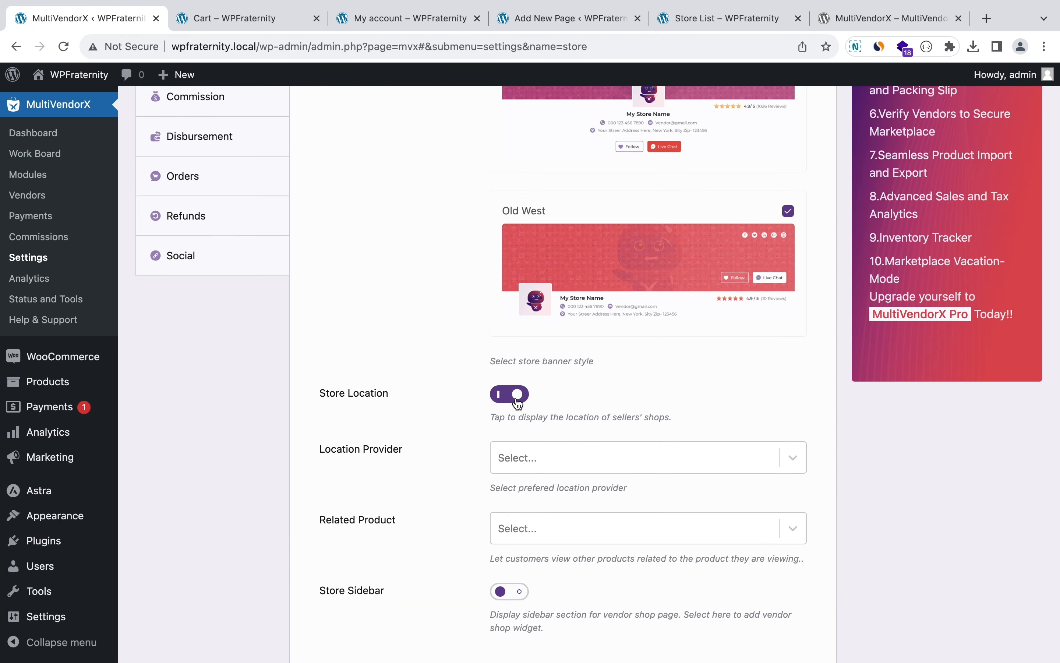
scroll(420, 393, down, 2)
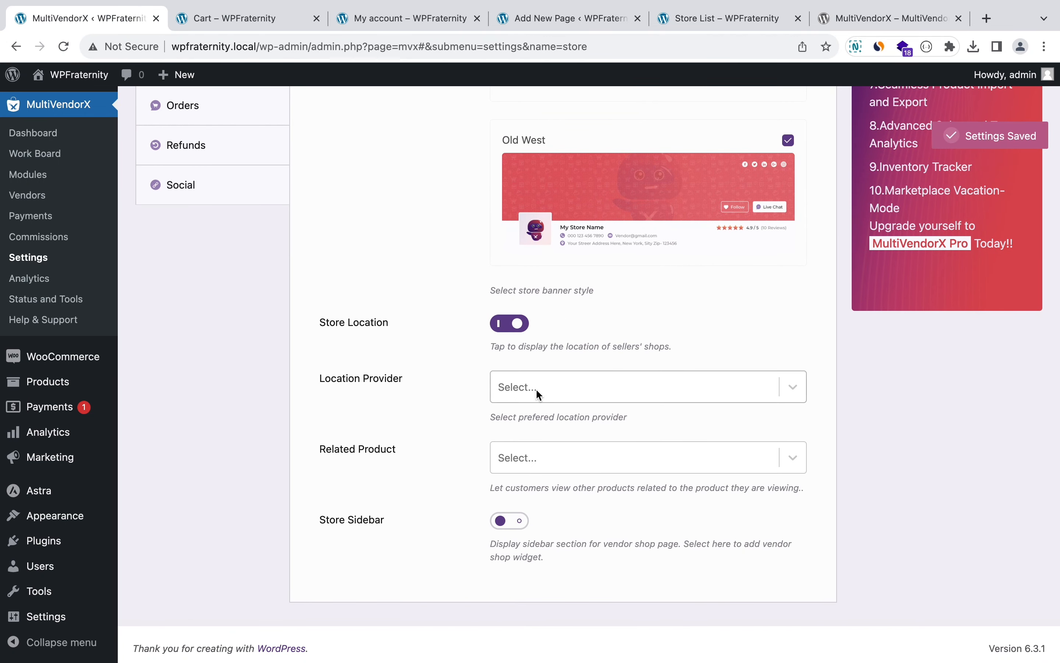
click(537, 389)
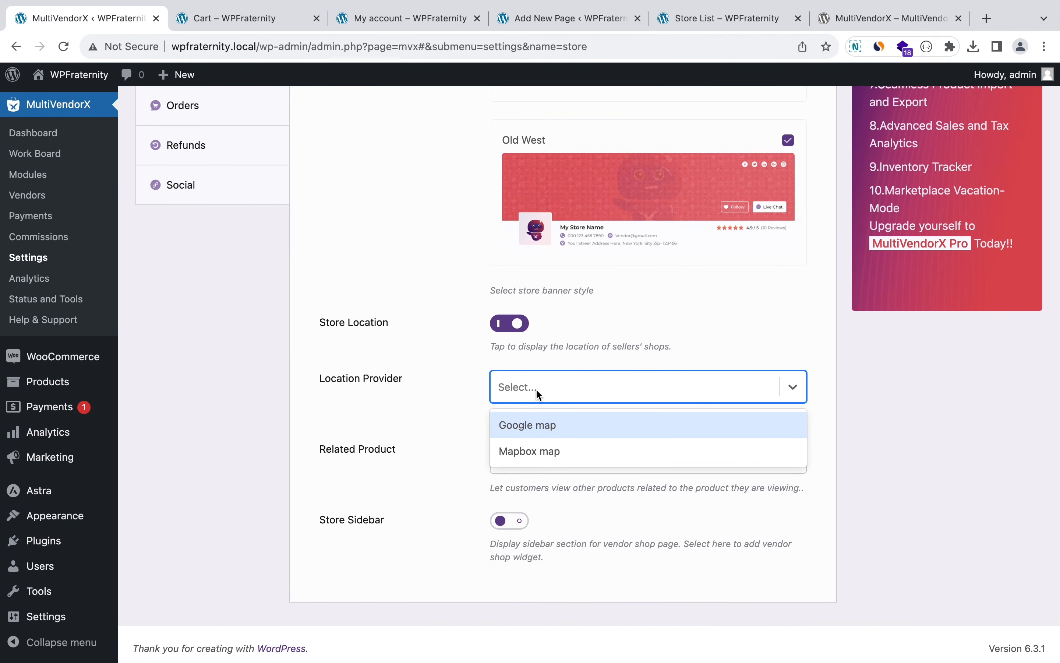
click(509, 323)
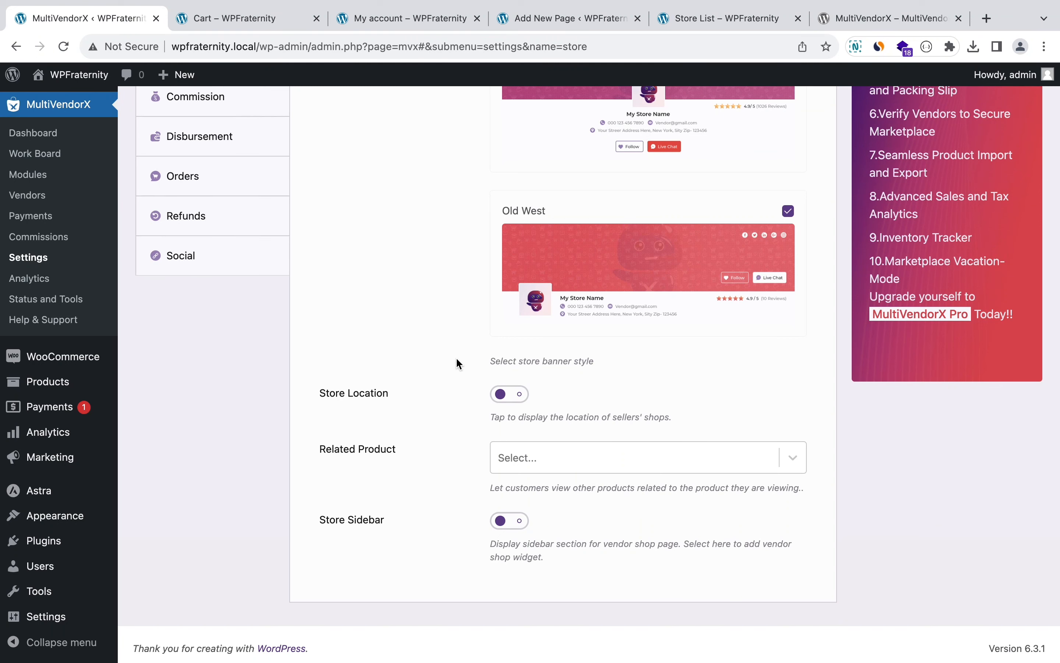
click(520, 458)
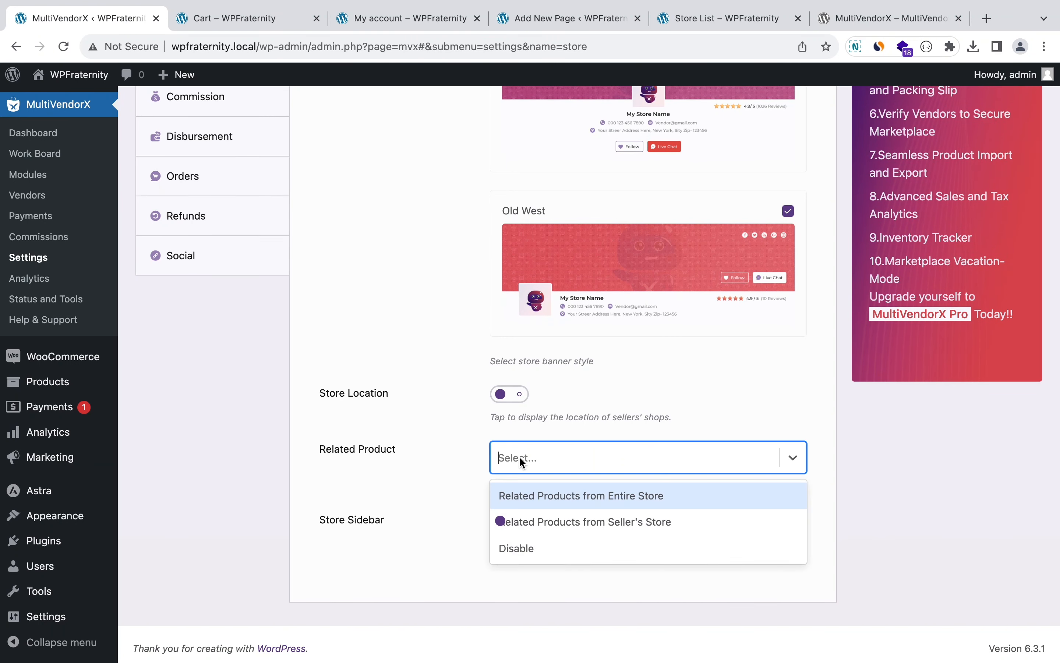
click(519, 456)
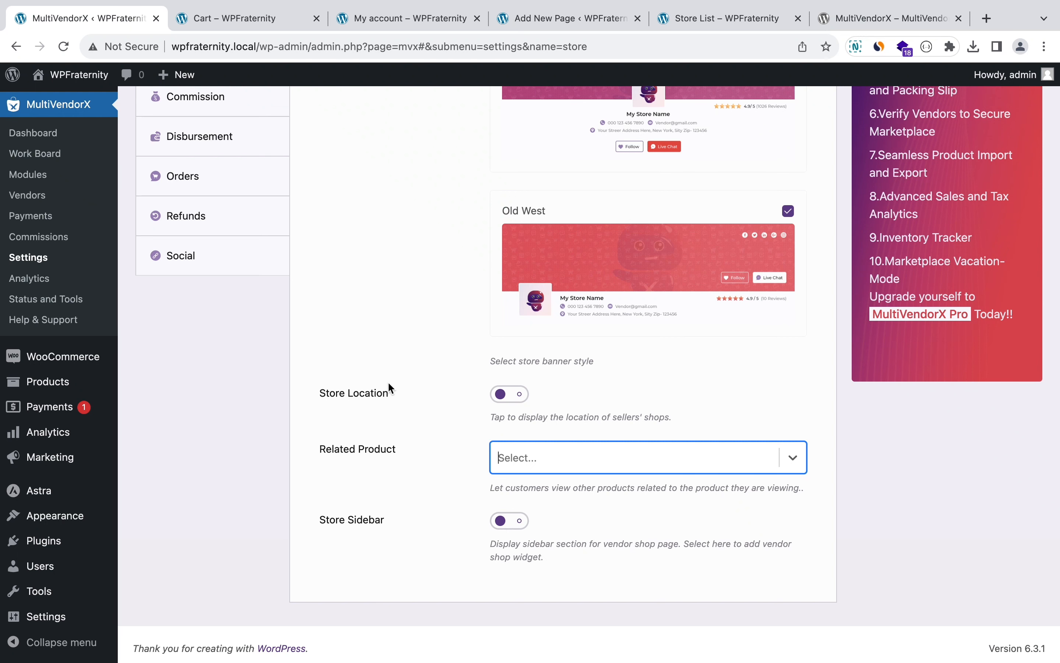
scroll(387, 382, up, 10)
scroll(388, 382, down, 3)
Step: Move from Products to Products Capability settings and review the product and coupon toggles
click(236, 342)
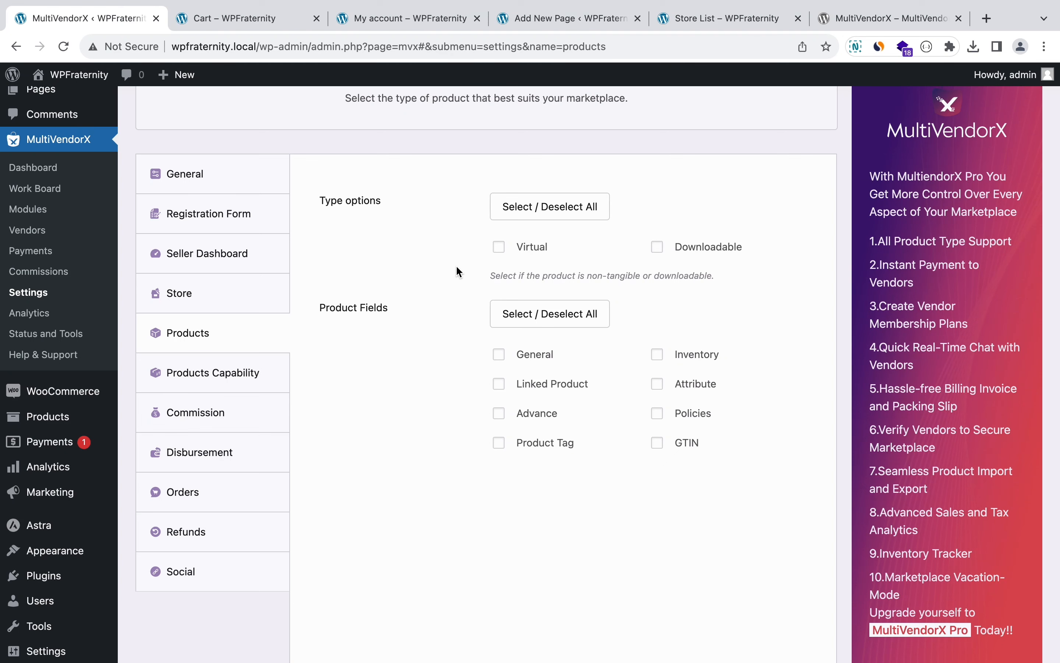
click(249, 373)
scroll(435, 275, up, 3)
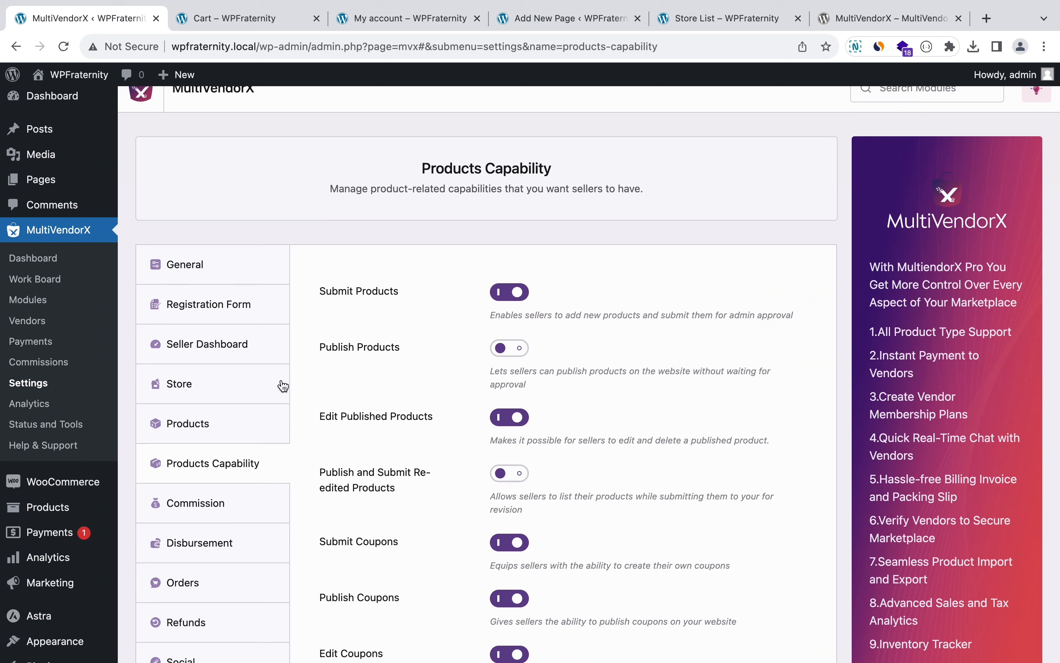
triple_click(420, 190)
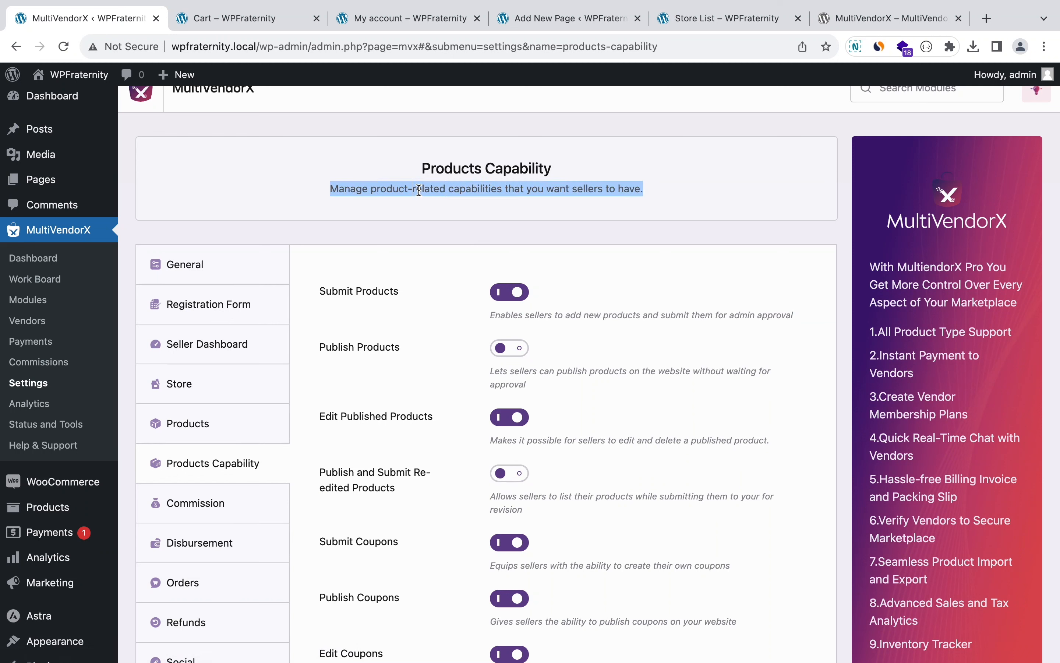
scroll(427, 338, down, 1)
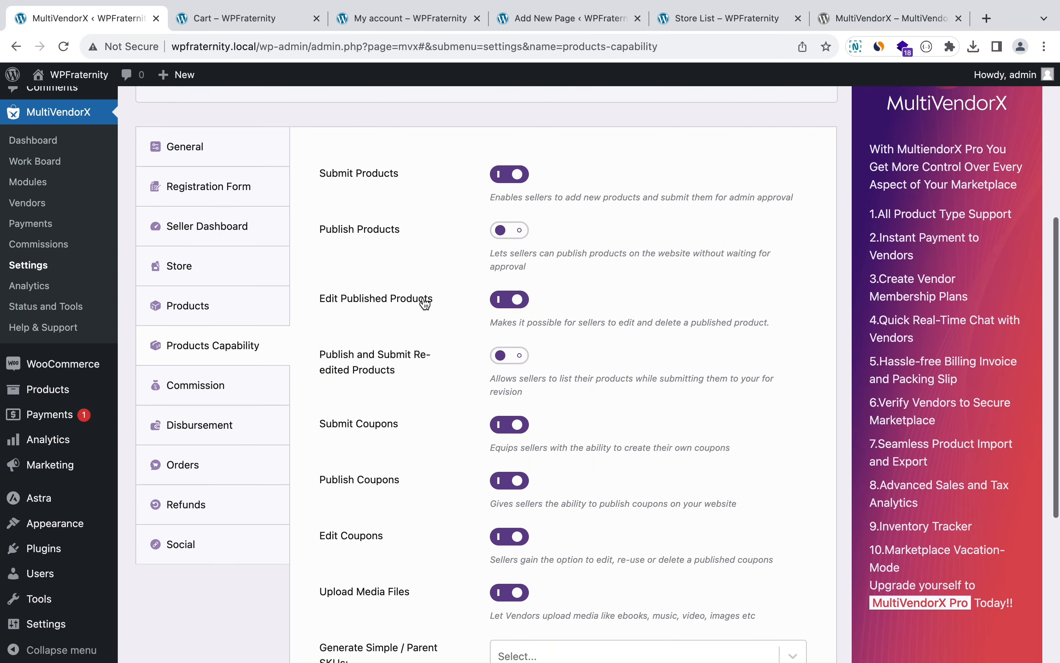
scroll(424, 302, down, 6)
scroll(422, 296, down, 1)
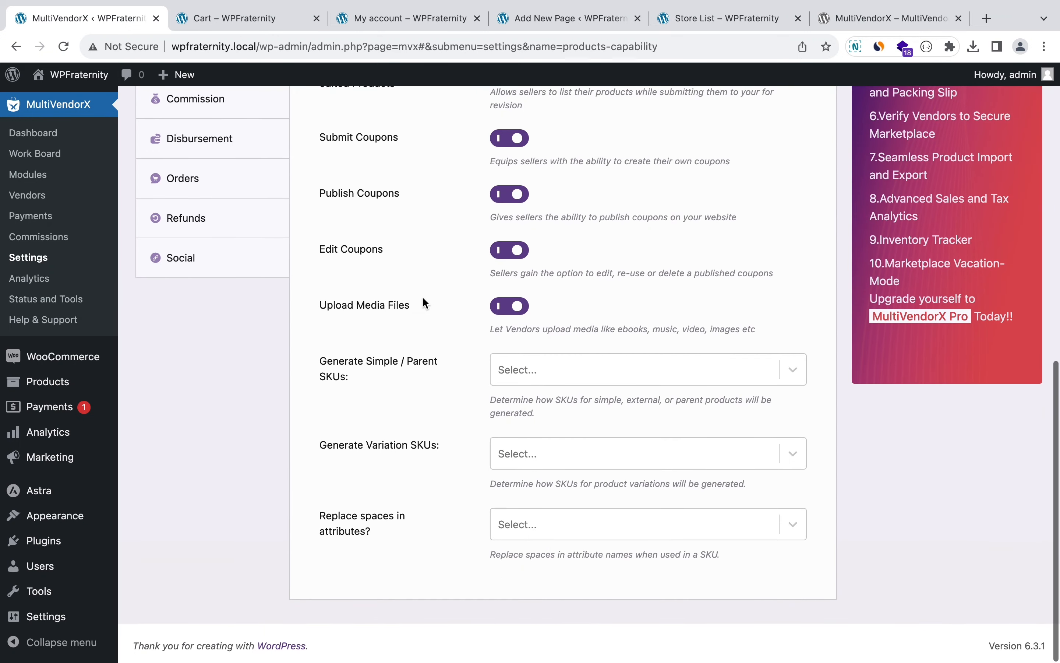
scroll(422, 296, up, 5)
scroll(423, 295, up, 2)
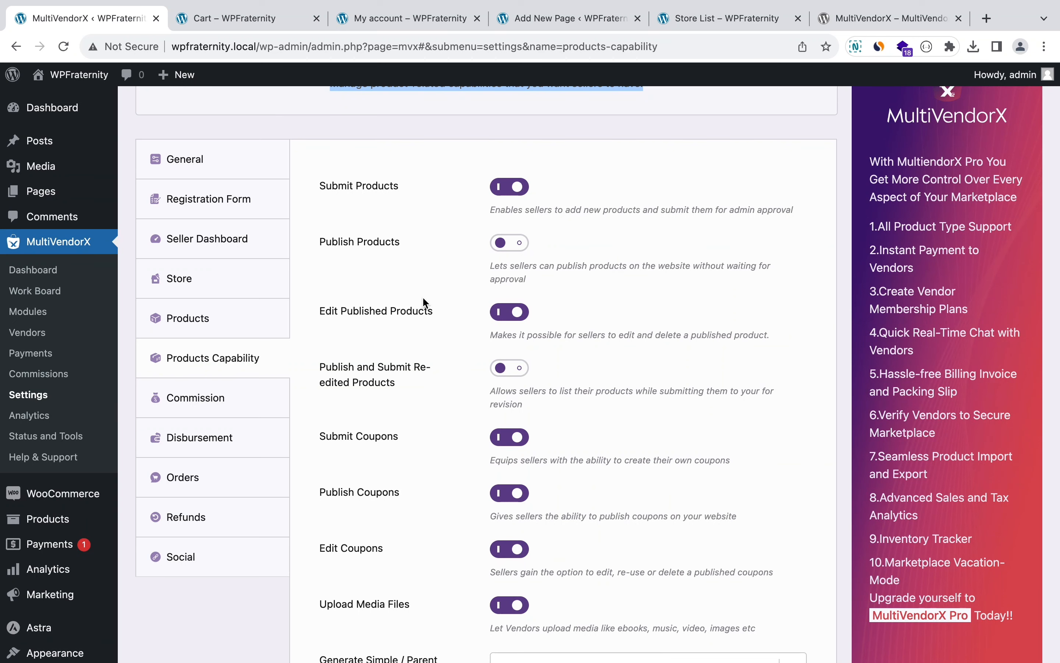
Step: Set the commission type to Percentage with a rate of 20
click(238, 398)
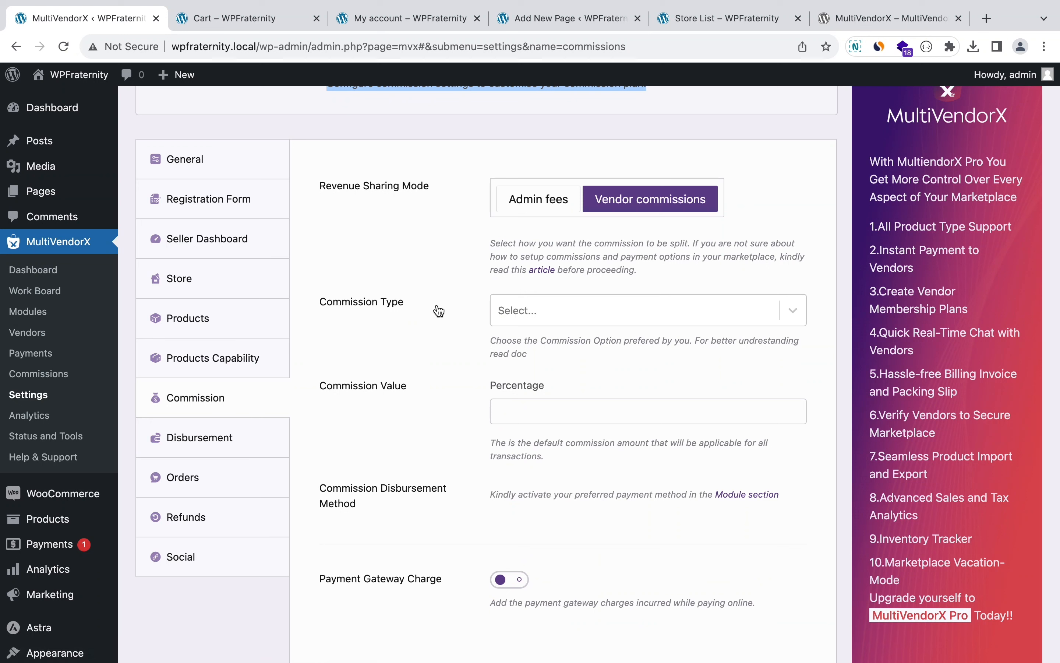
click(531, 314)
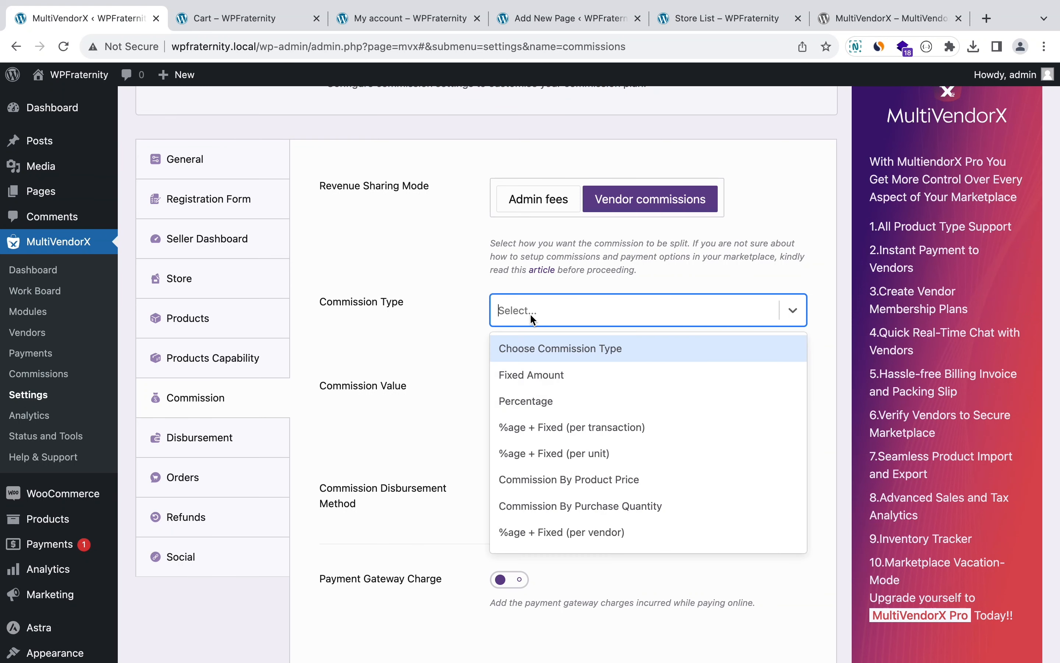
click(531, 391)
scroll(530, 390, down, 2)
click(533, 353)
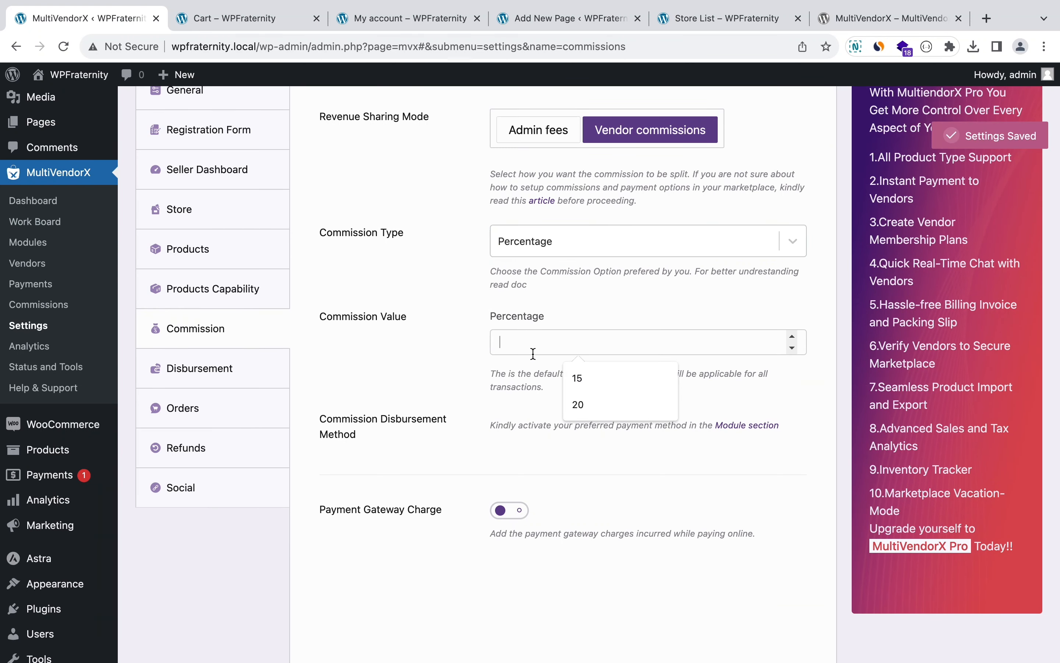
click(582, 404)
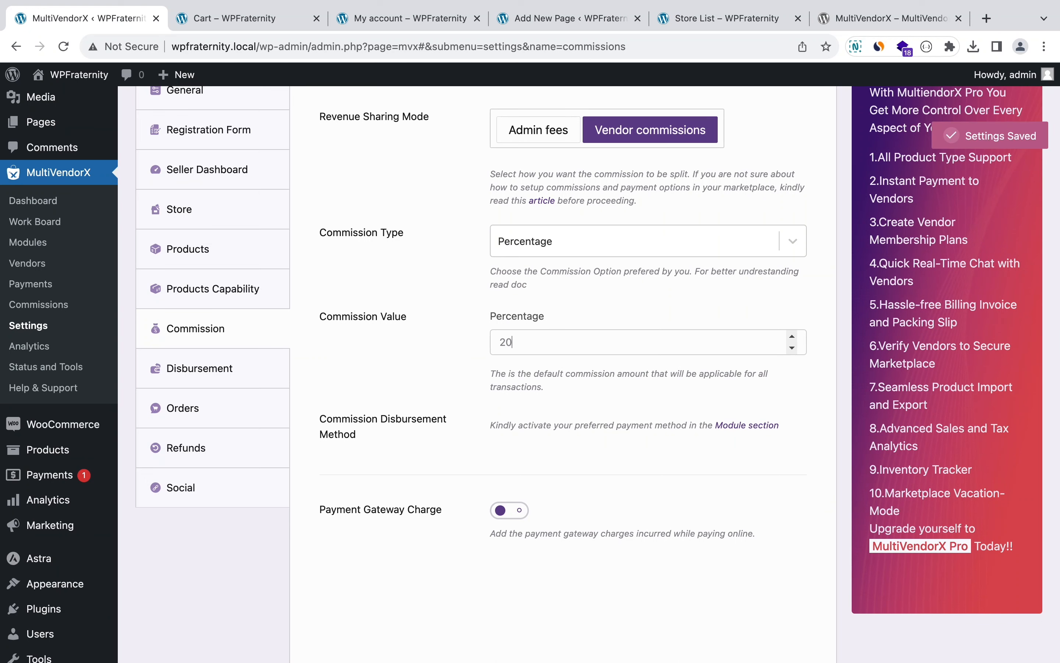
scroll(495, 427, down, 2)
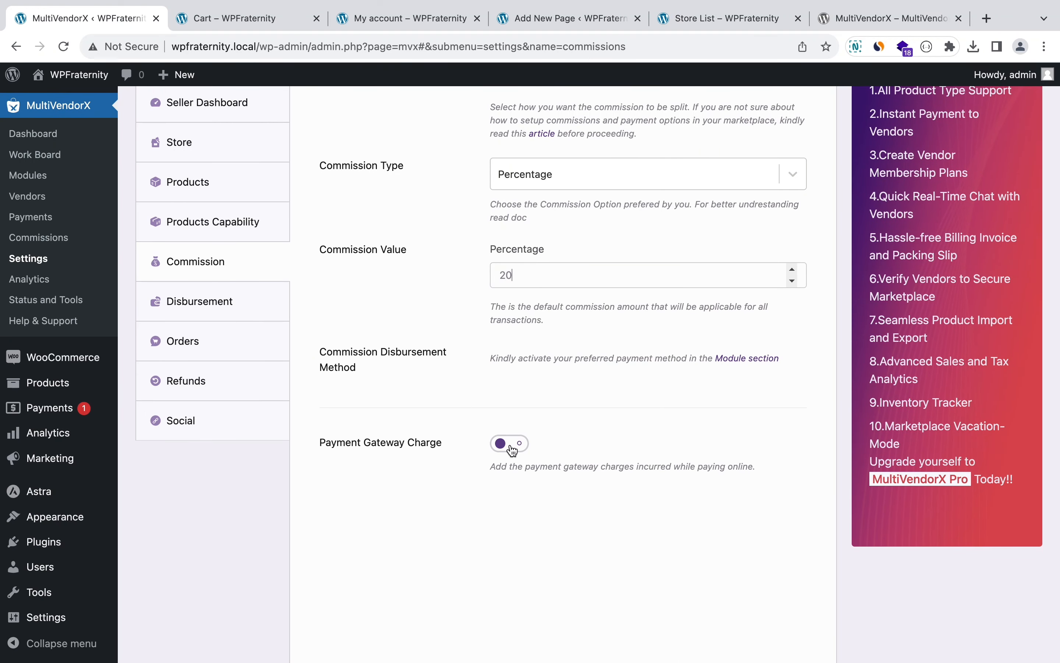
Step: Turn on payment gateway charges, with the vendor bearing them
click(504, 446)
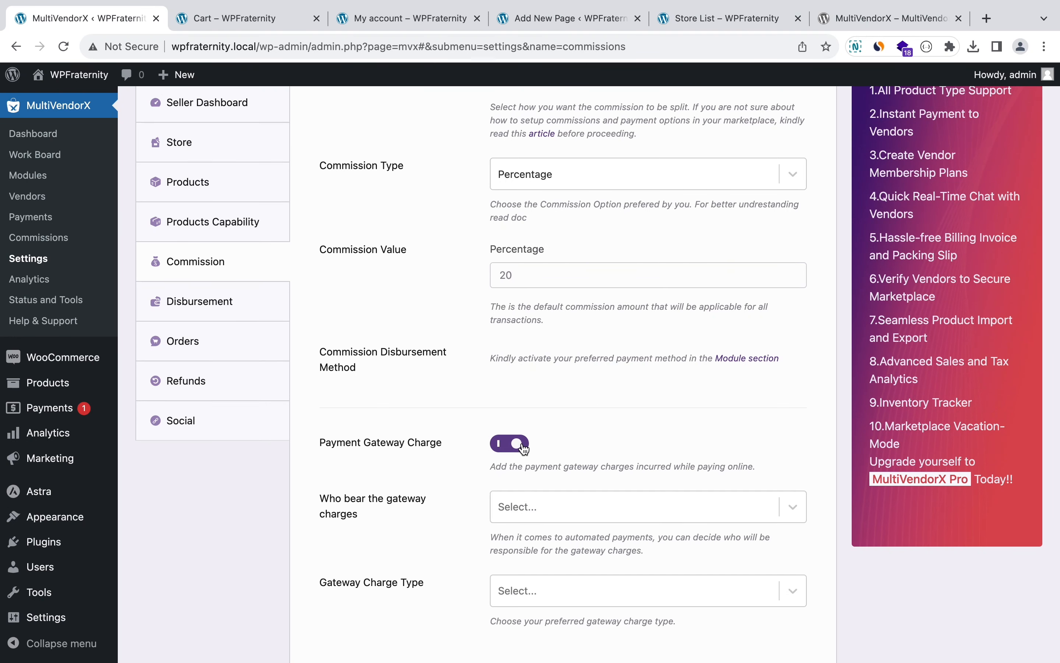
scroll(459, 472, down, 3)
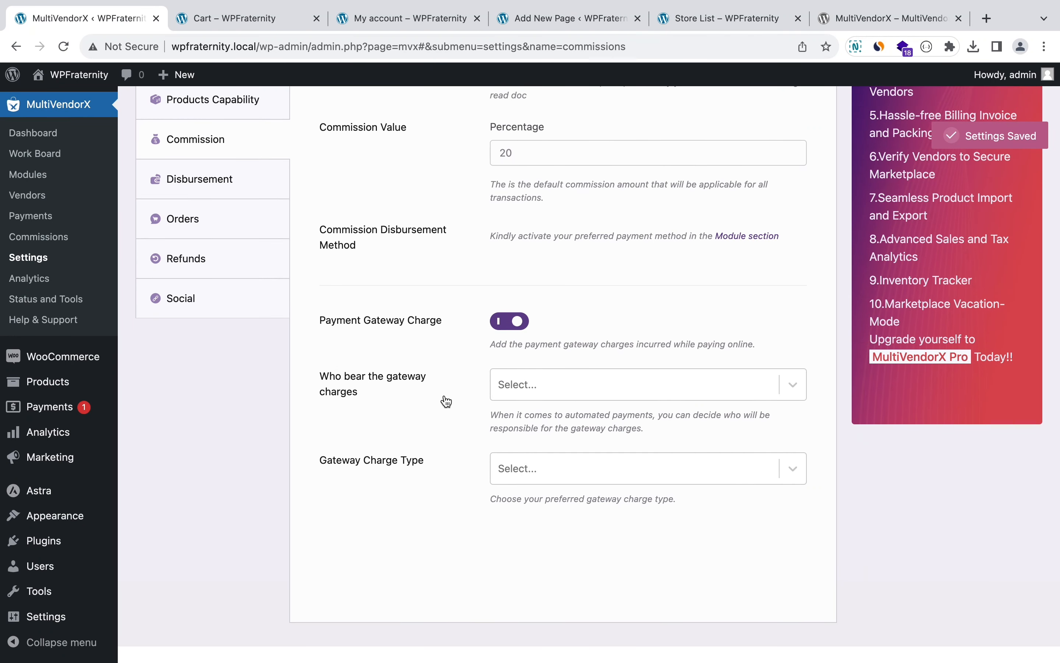
click(539, 388)
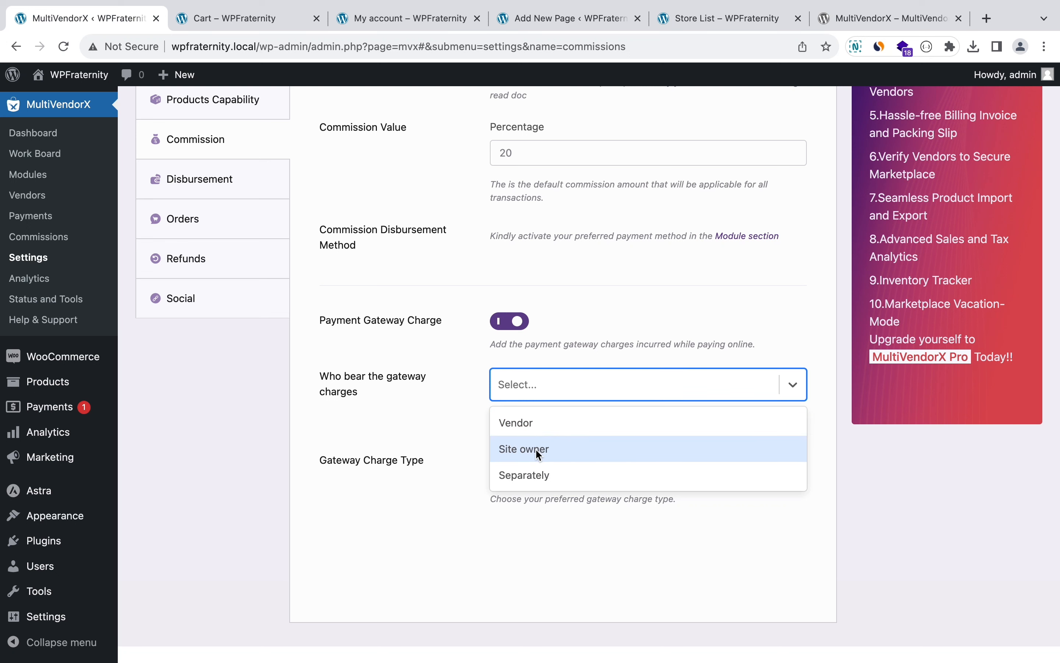
click(536, 425)
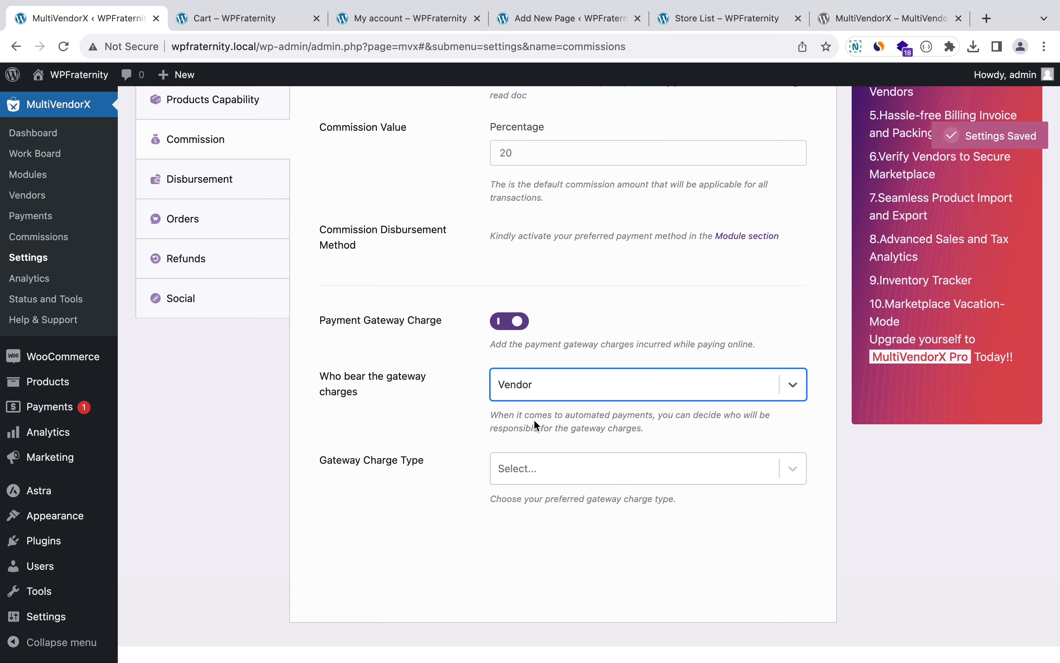
click(504, 464)
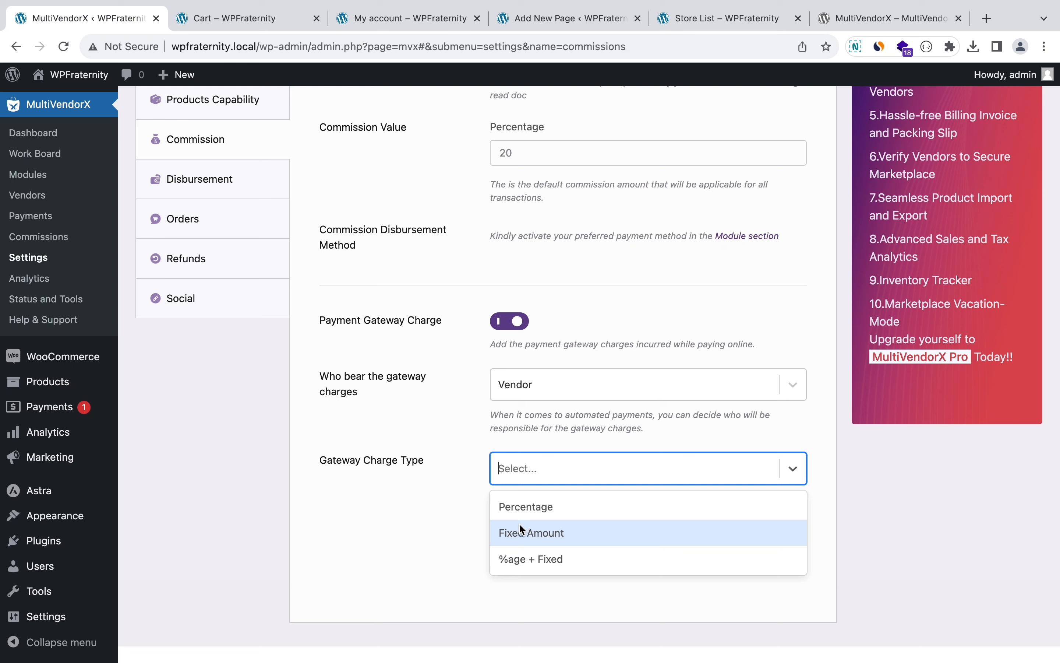
click(436, 347)
scroll(434, 347, up, 3)
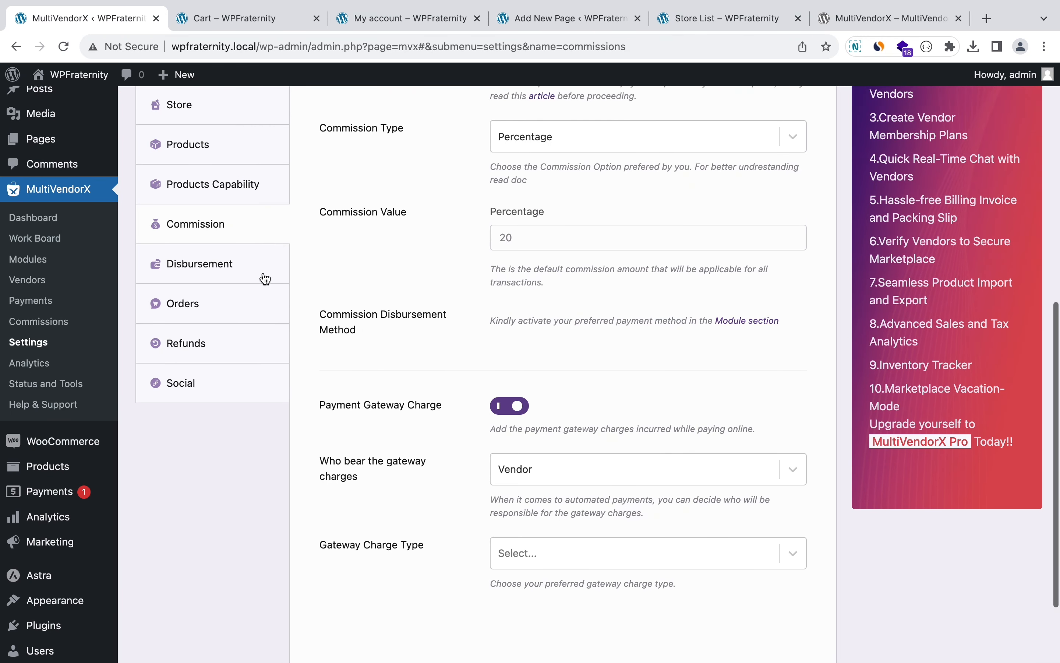
click(253, 270)
Step: Toggle the disbursement schedule on and back off, and enter 300 as the disbursement threshold
scroll(351, 272, up, 5)
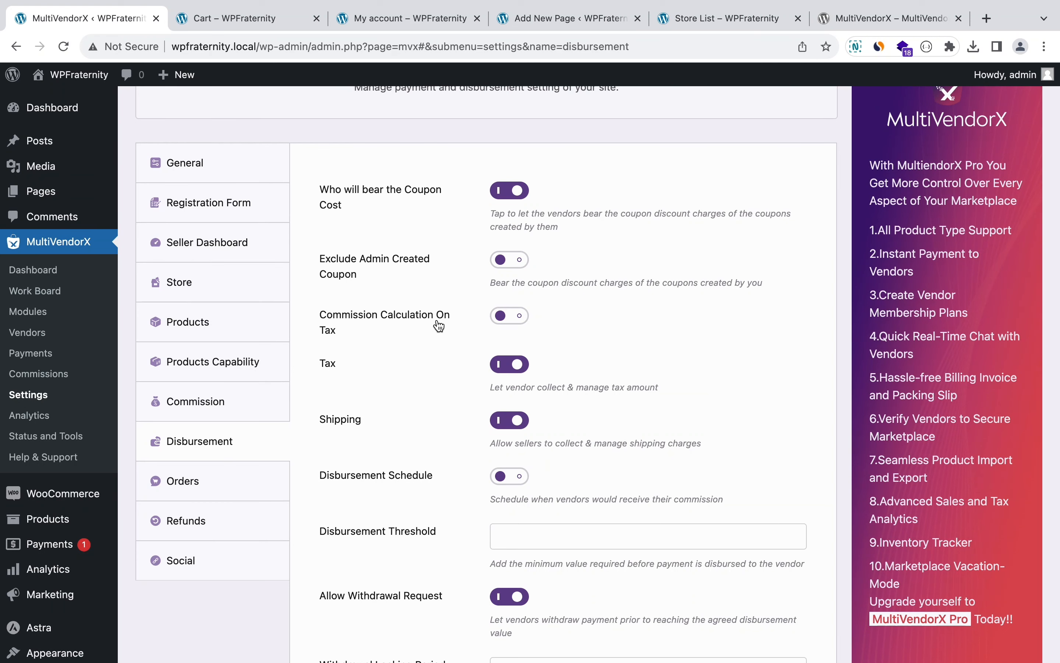
scroll(451, 324, down, 3)
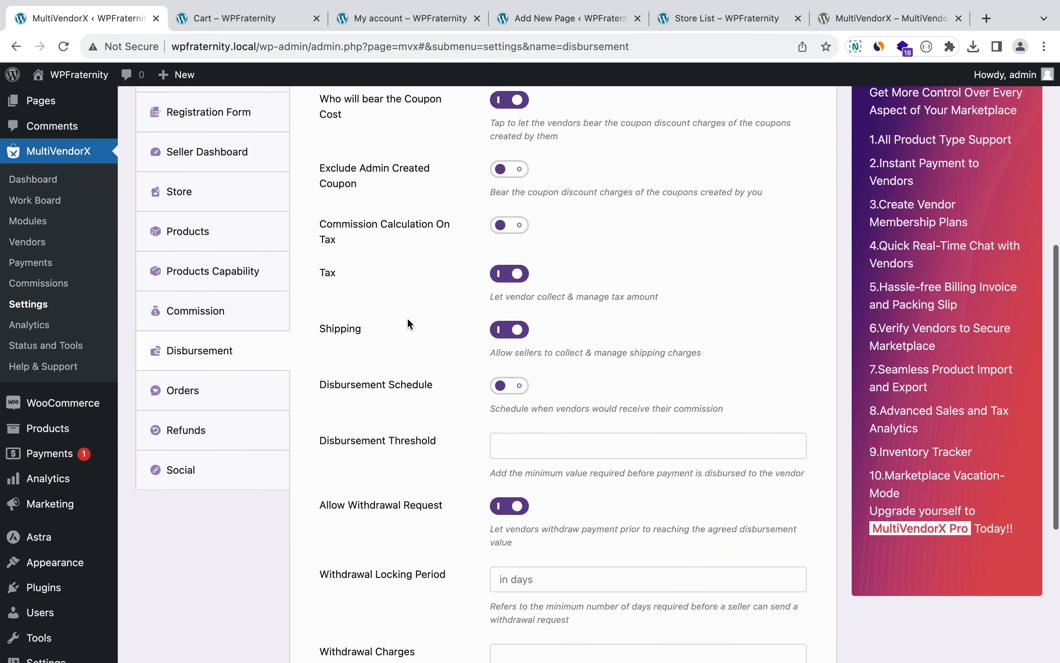
scroll(464, 334, down, 3)
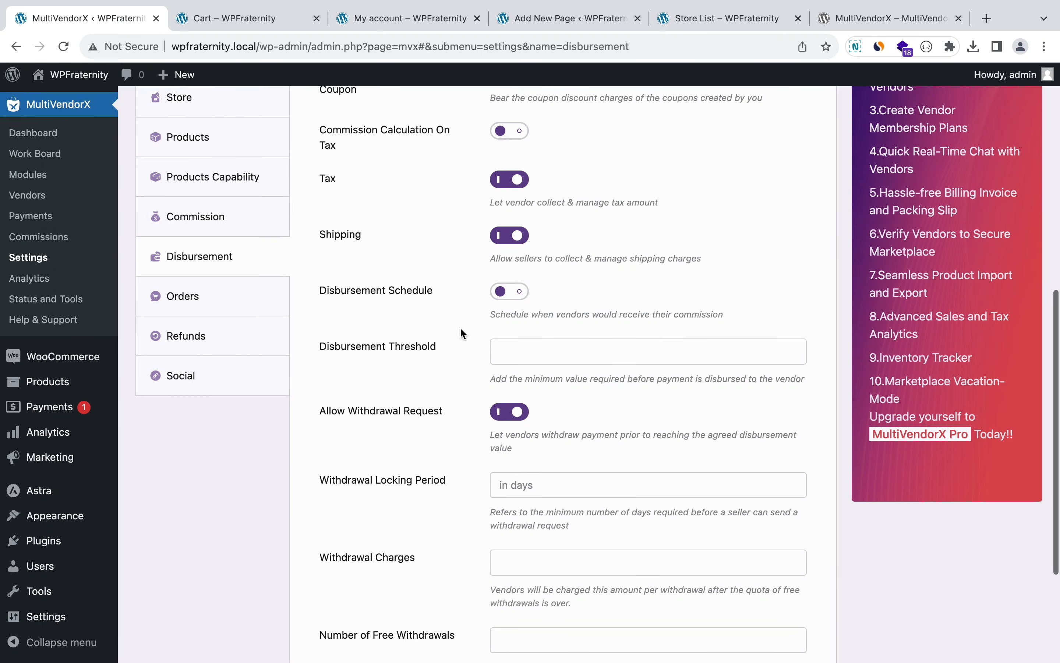
click(518, 295)
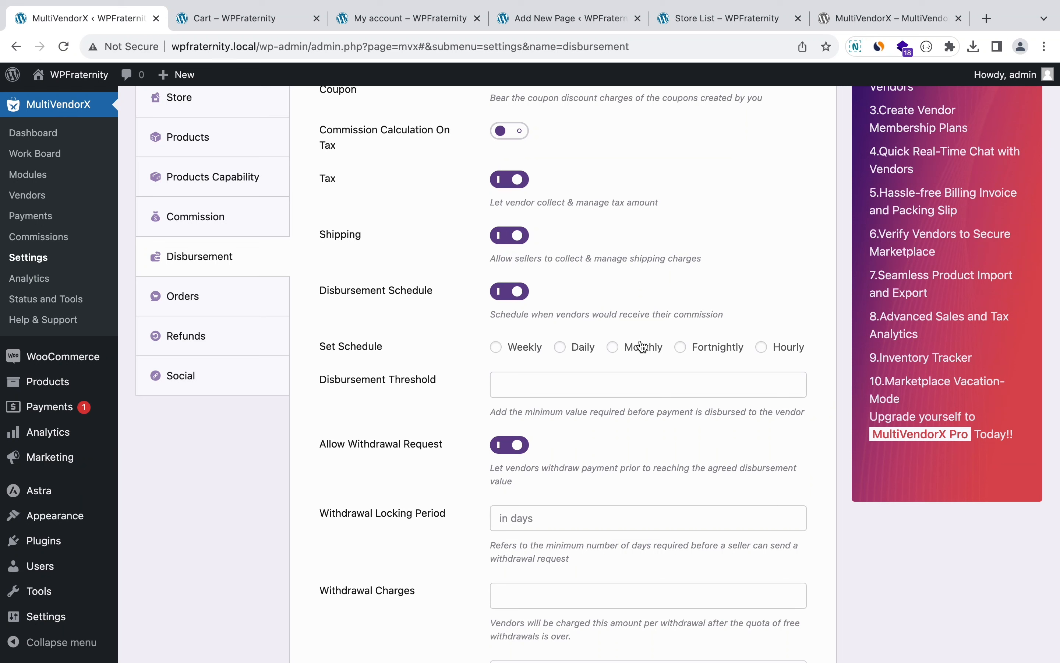
click(509, 292)
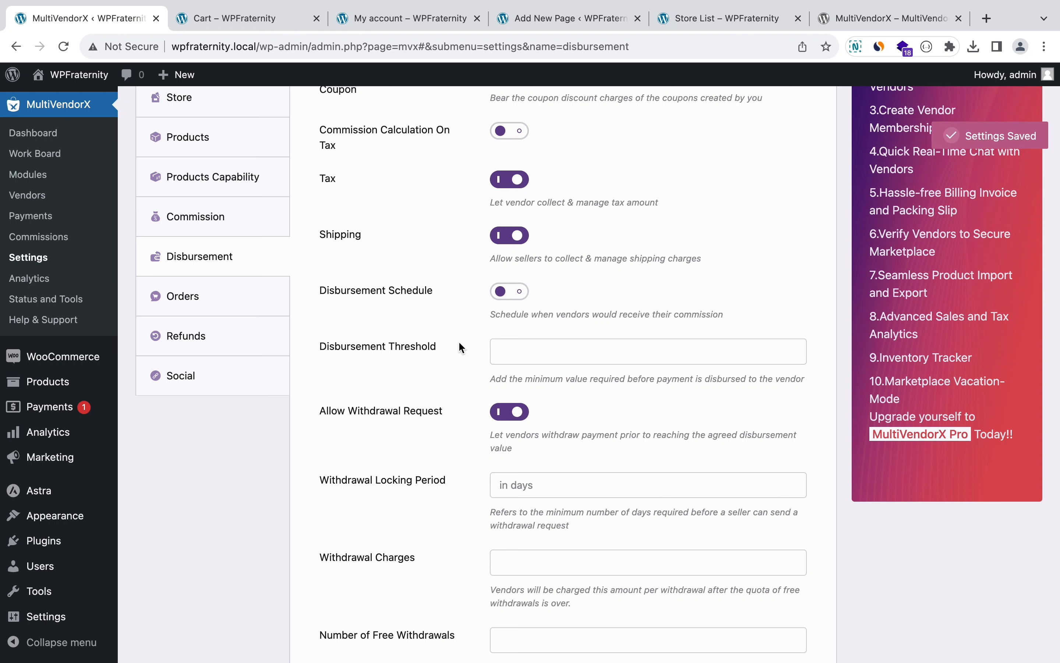
scroll(458, 340, down, 3)
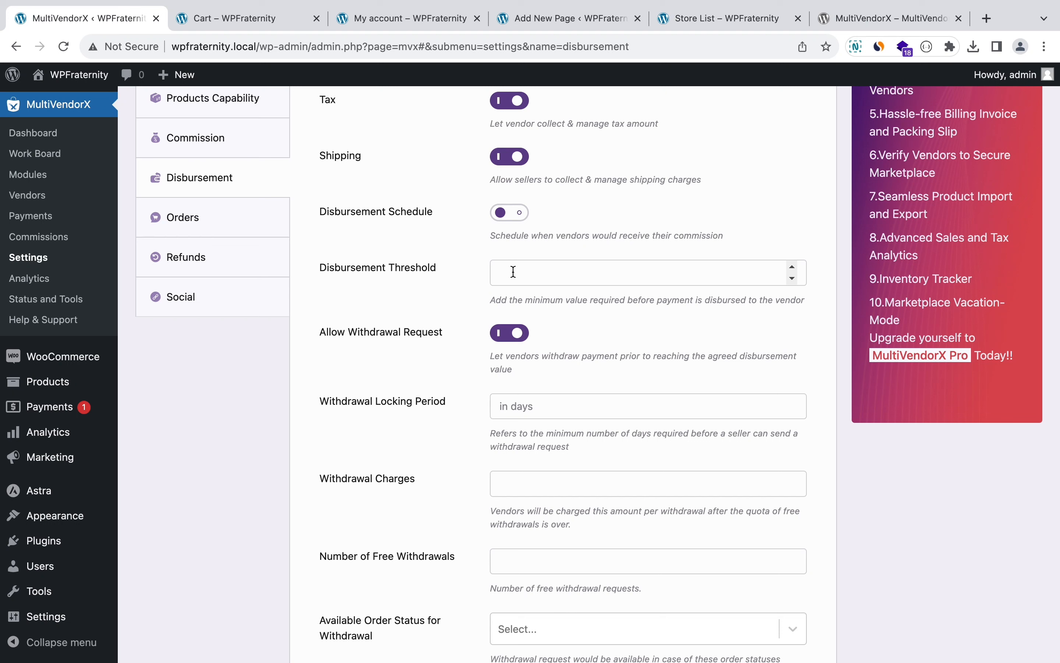
text(300)
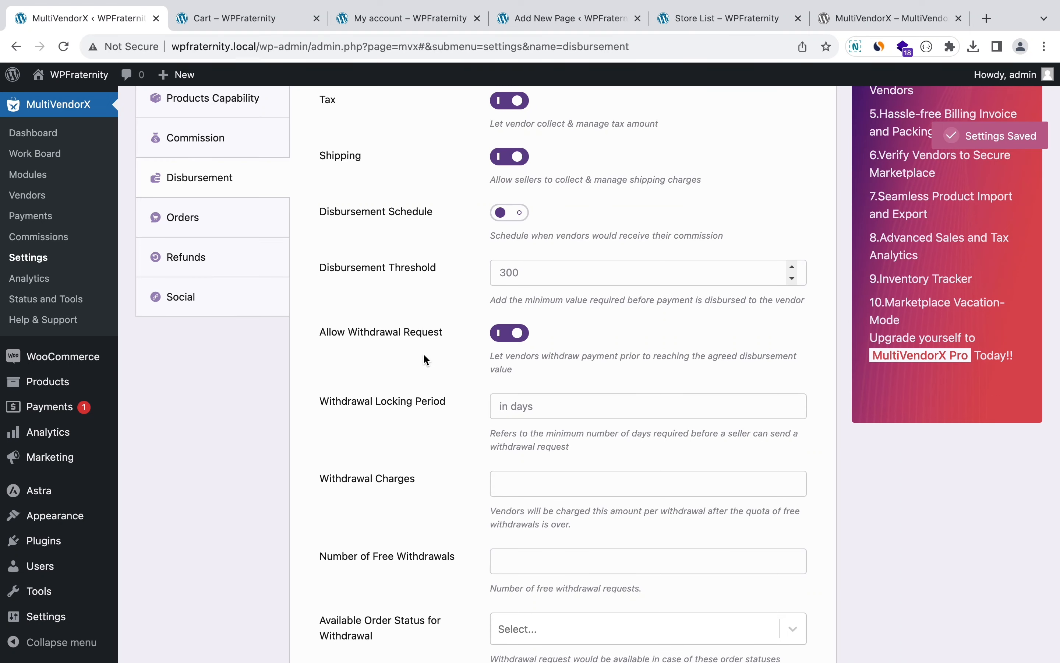
scroll(423, 350, down, 3)
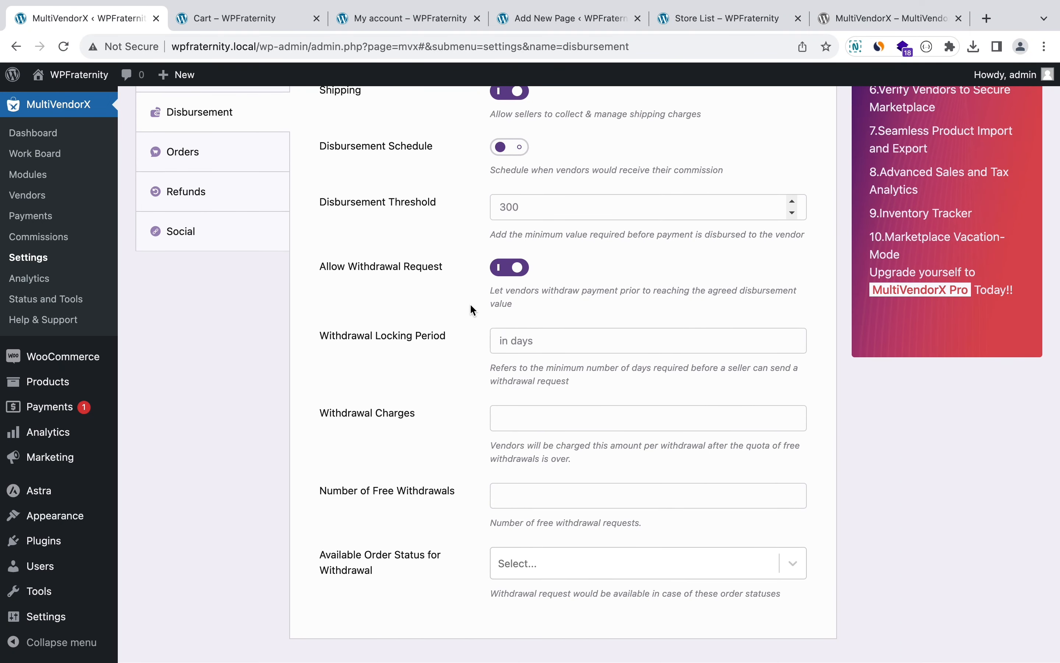
scroll(470, 304, down, 2)
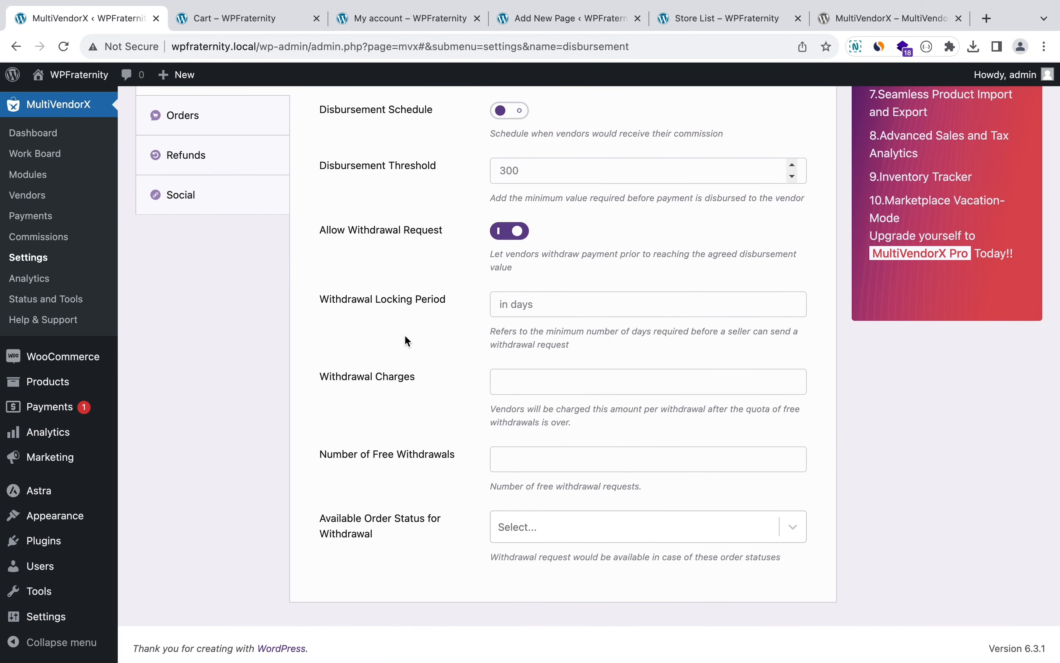
Step: Enter a 30-day withdrawal locking period and withdrawal charges of 20
click(511, 307)
text(30)
click(537, 383)
text(20)
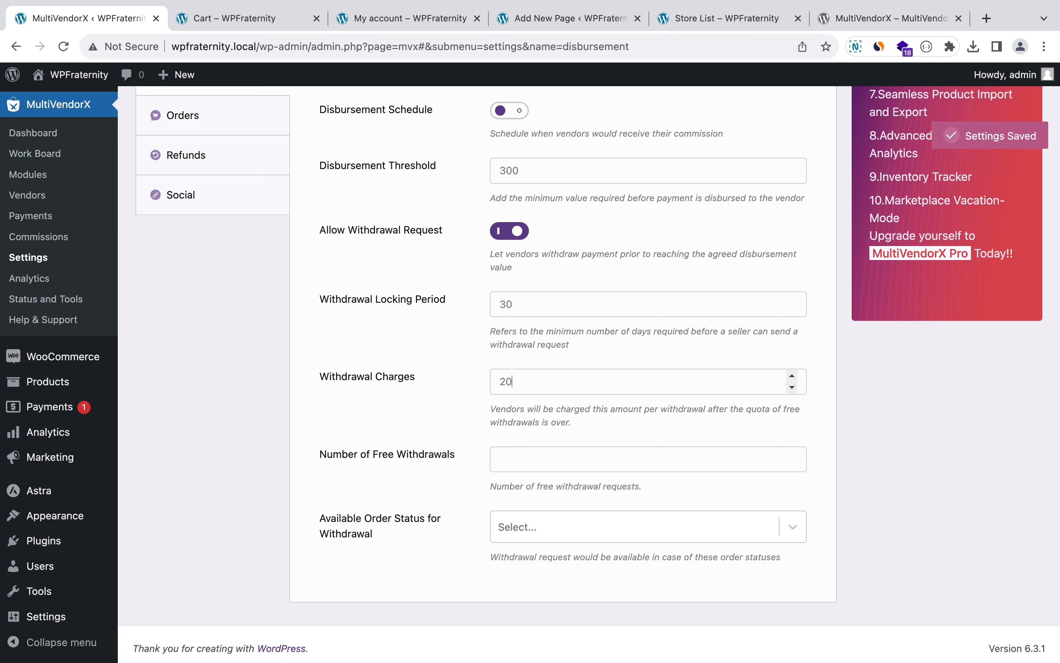
Step: Allow withdrawals for Completed orders, then go to the Orders settings
click(515, 458)
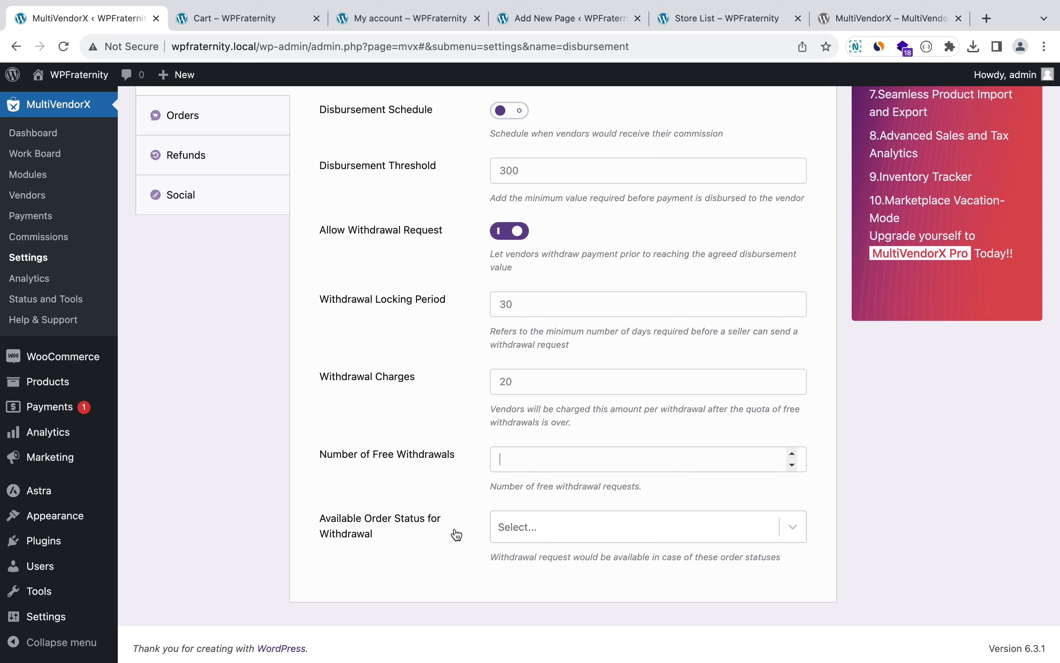
click(513, 528)
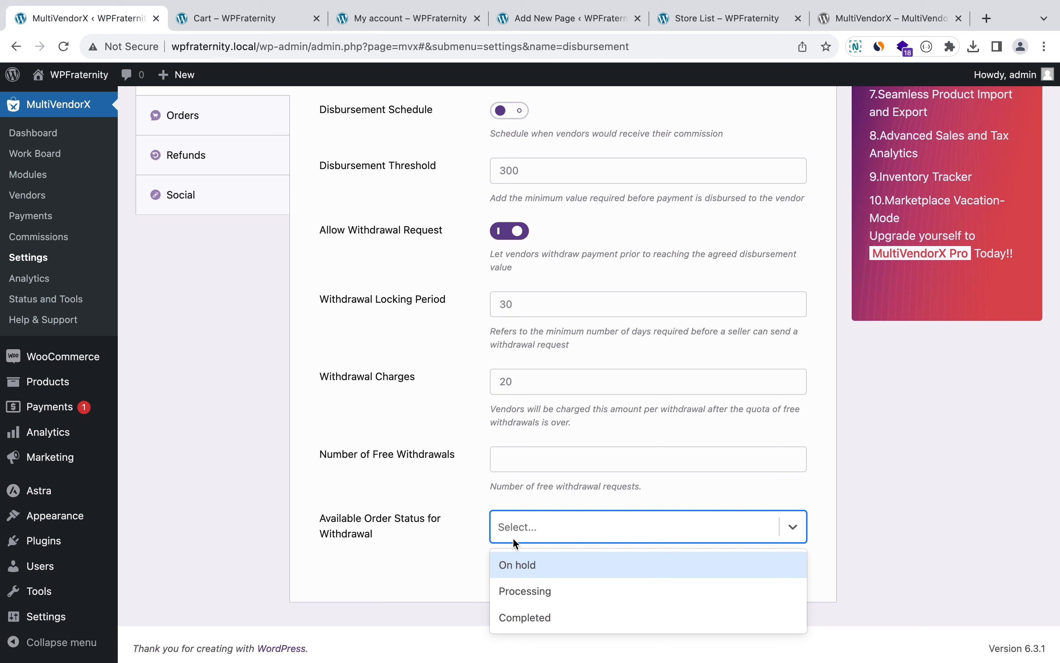
click(523, 613)
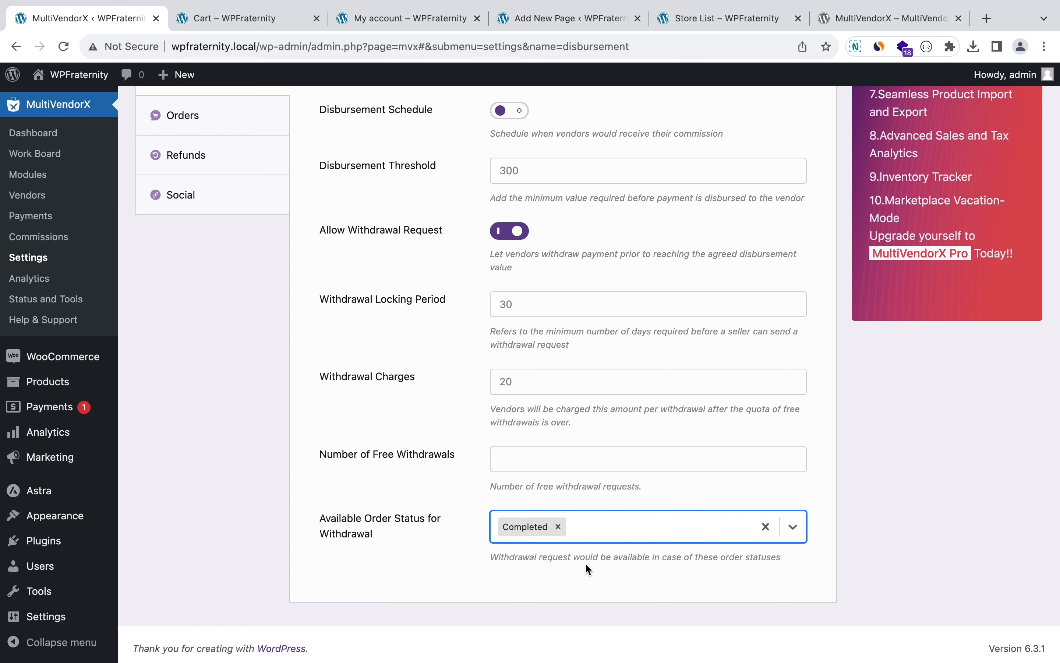
scroll(440, 397, up, 5)
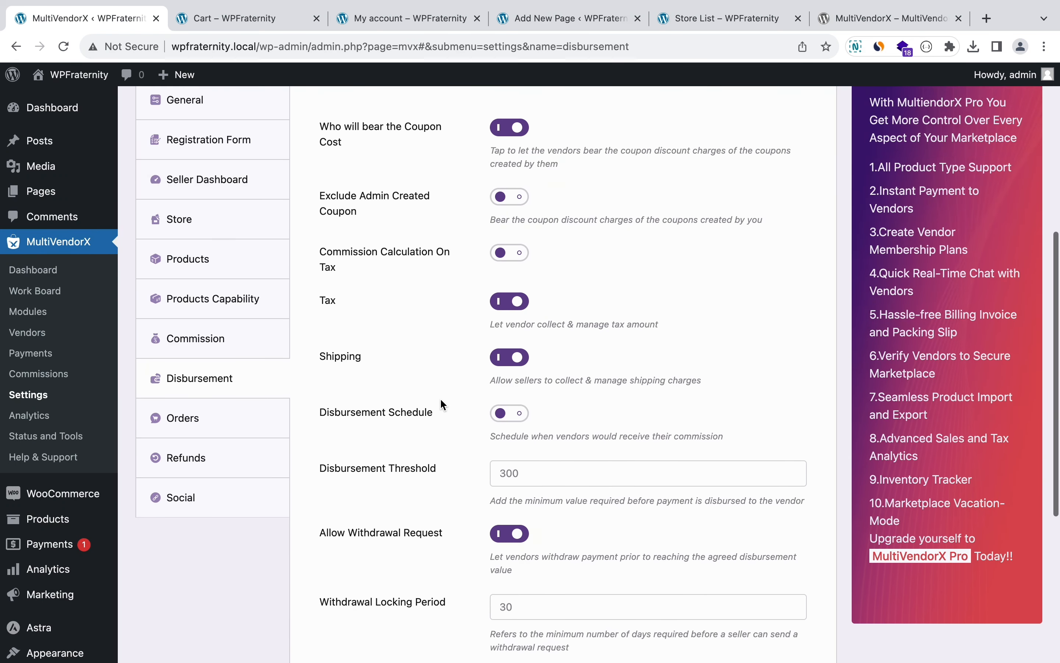
click(208, 417)
Step: Look over the Orders toggles without changing them and move to the Refunds settings
scroll(364, 287, up, 2)
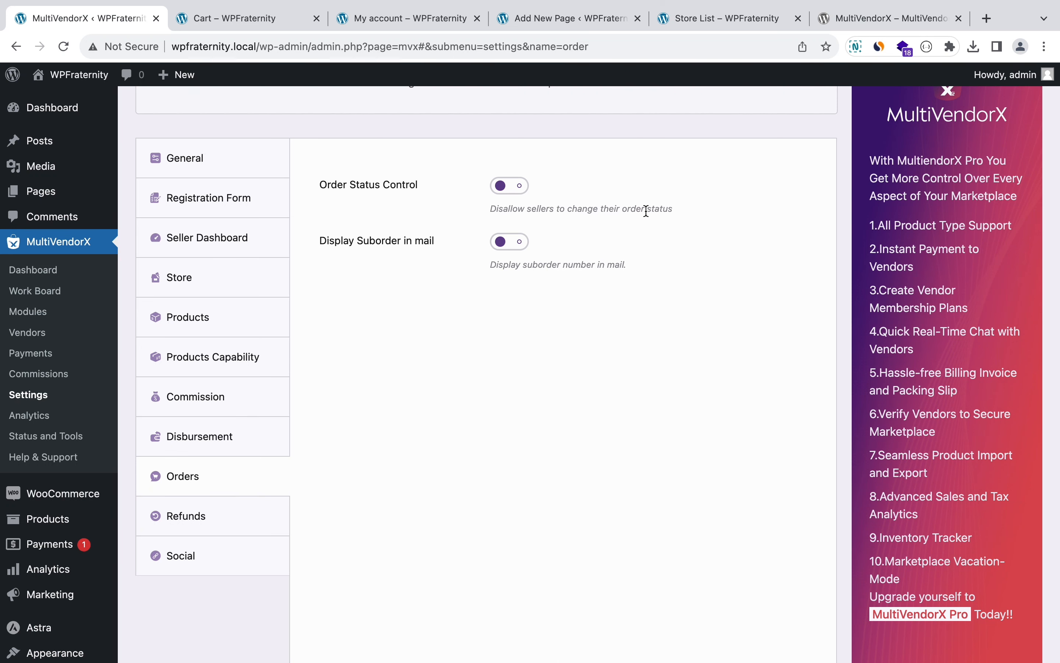
scroll(652, 209, up, 3)
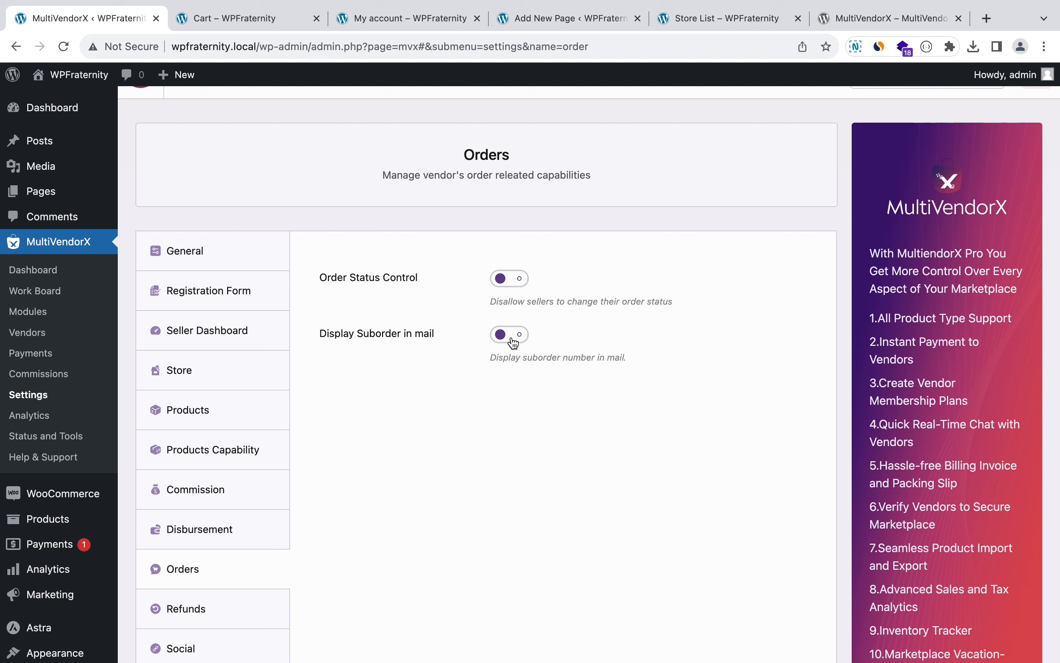
scroll(512, 340, down, 3)
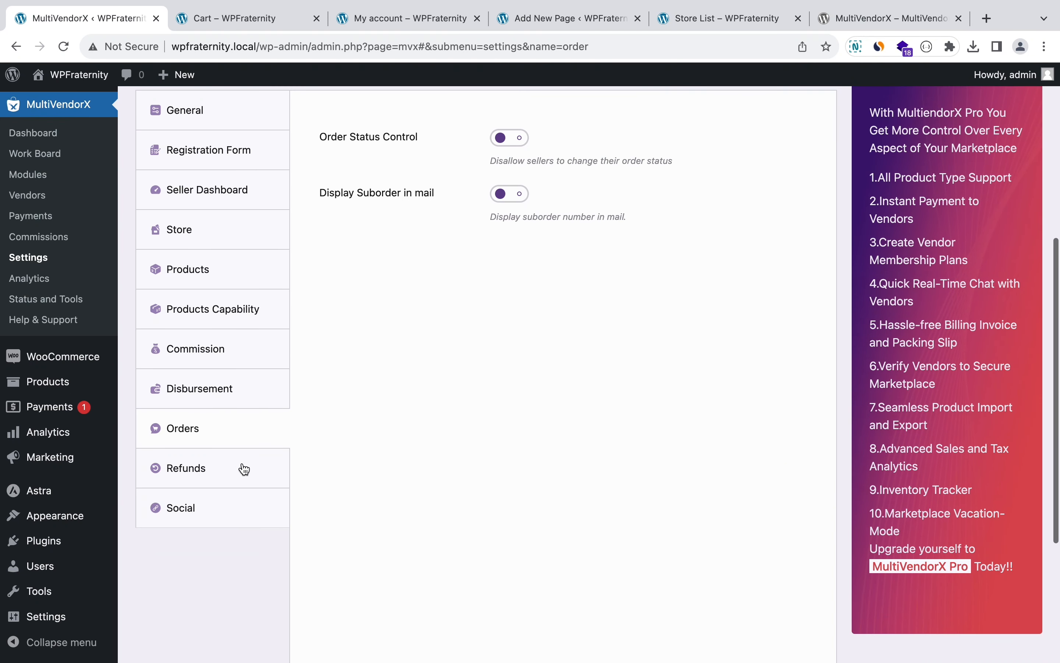
click(226, 474)
scroll(336, 446, up, 2)
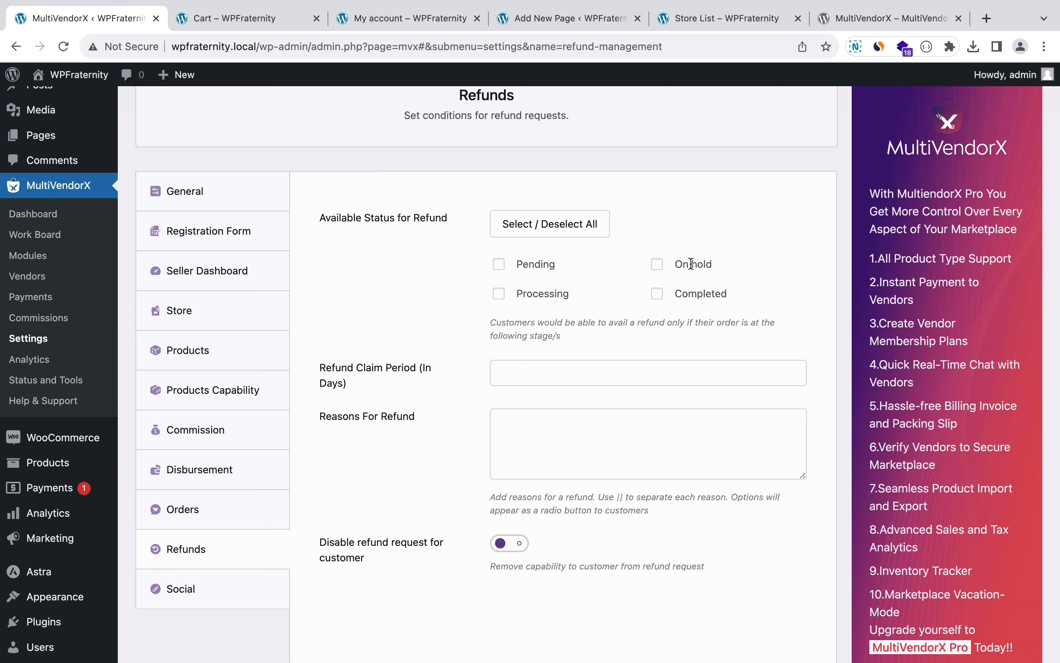
Step: Allow refunds on On hold orders, set a 15-day claim period, and disable customer refund requests
click(658, 265)
scroll(634, 284, down, 3)
click(523, 301)
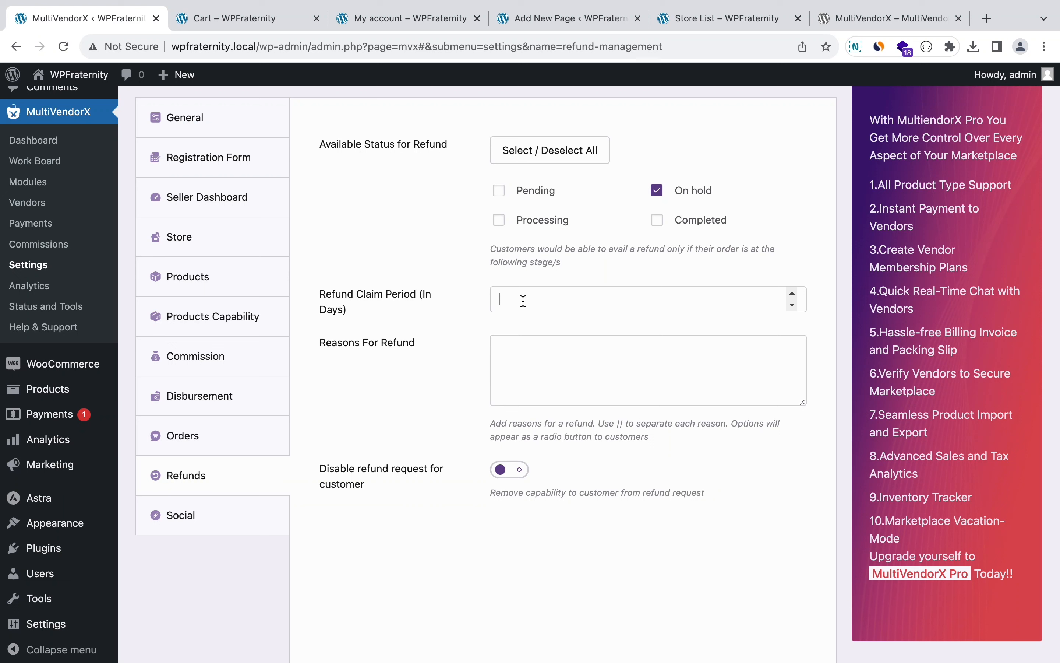
text(15)
click(513, 352)
click(509, 471)
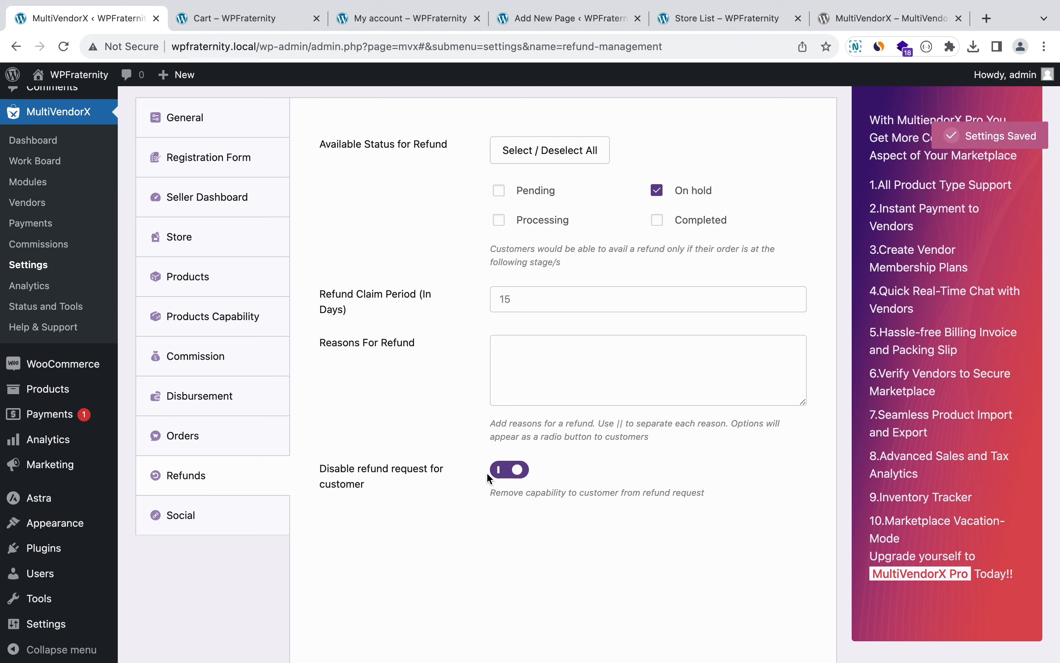
click(249, 516)
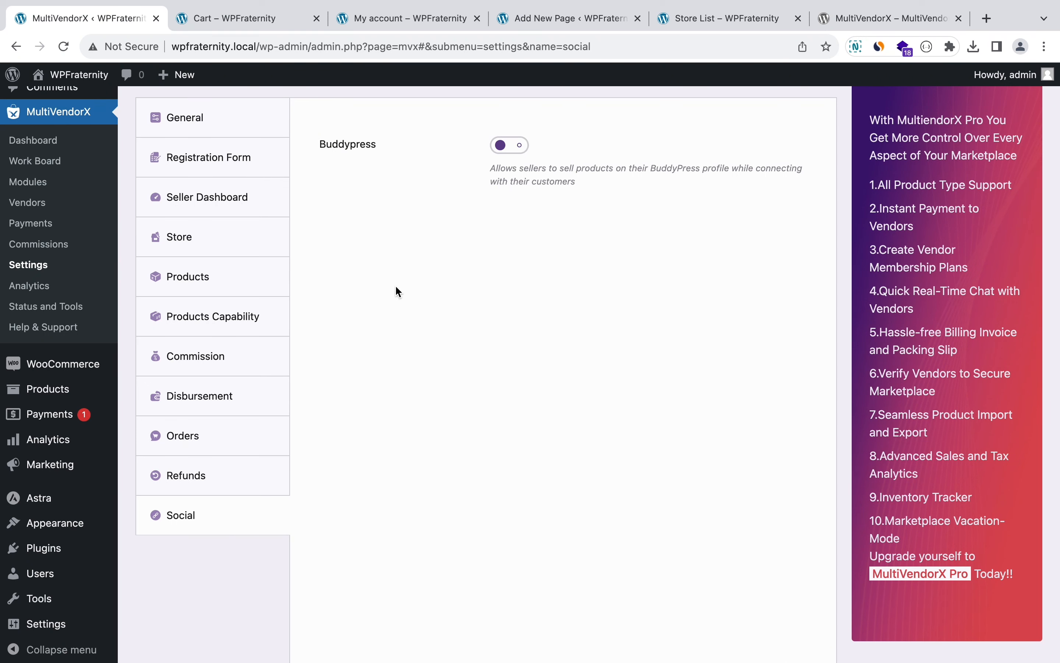
Step: Browse the Analytics overview and the Vendor, Product and Transaction History reports, ending on Status and Tools
scroll(398, 292, up, 2)
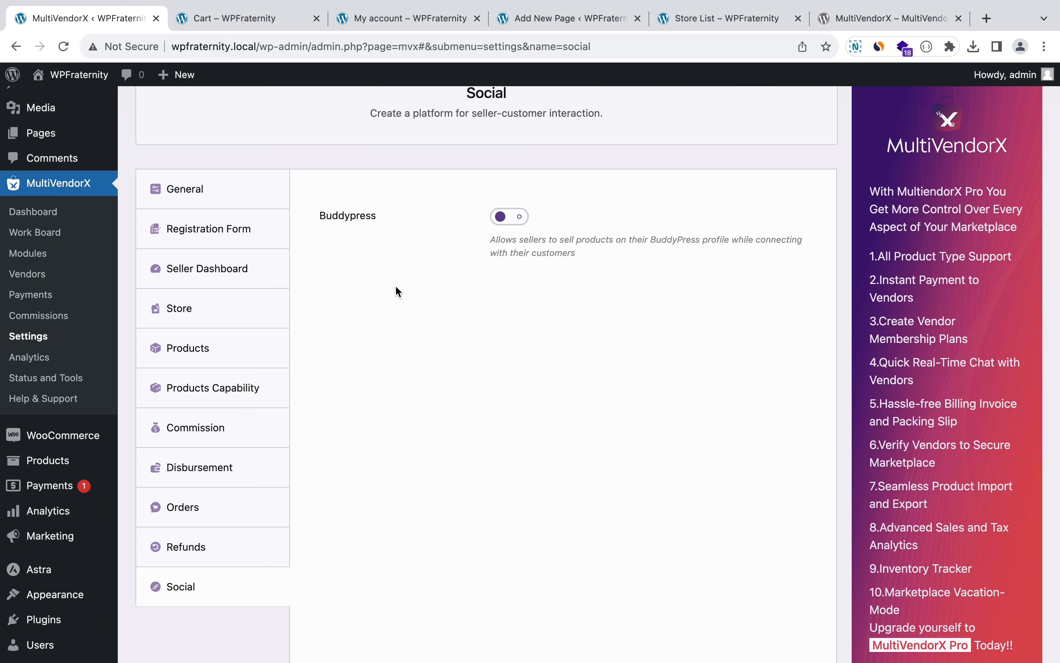
click(34, 361)
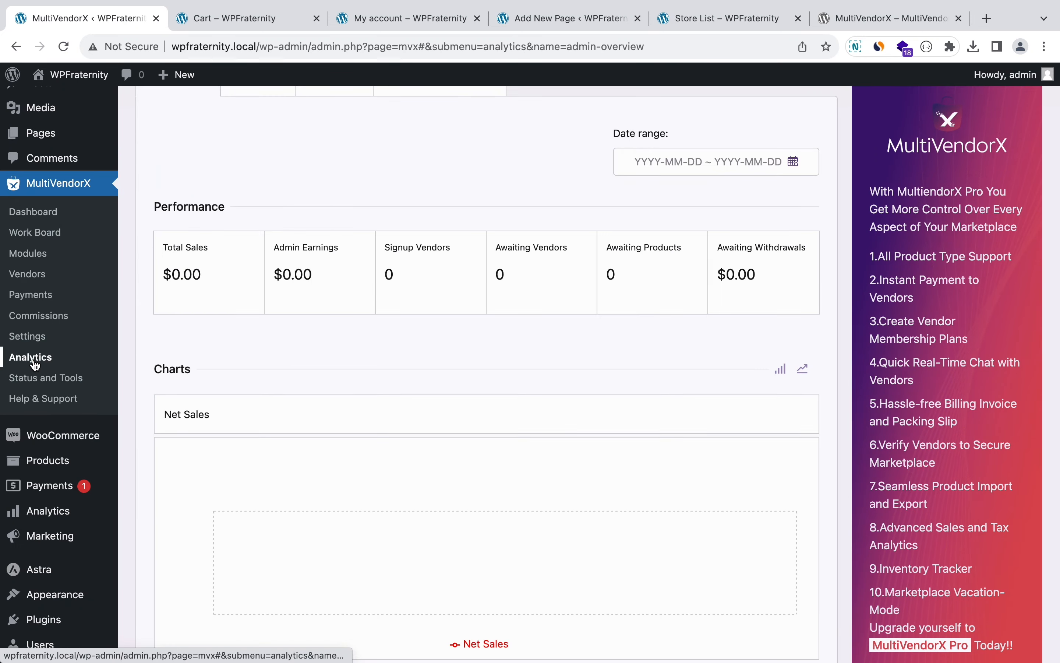
scroll(270, 339, up, 6)
scroll(269, 340, down, 4)
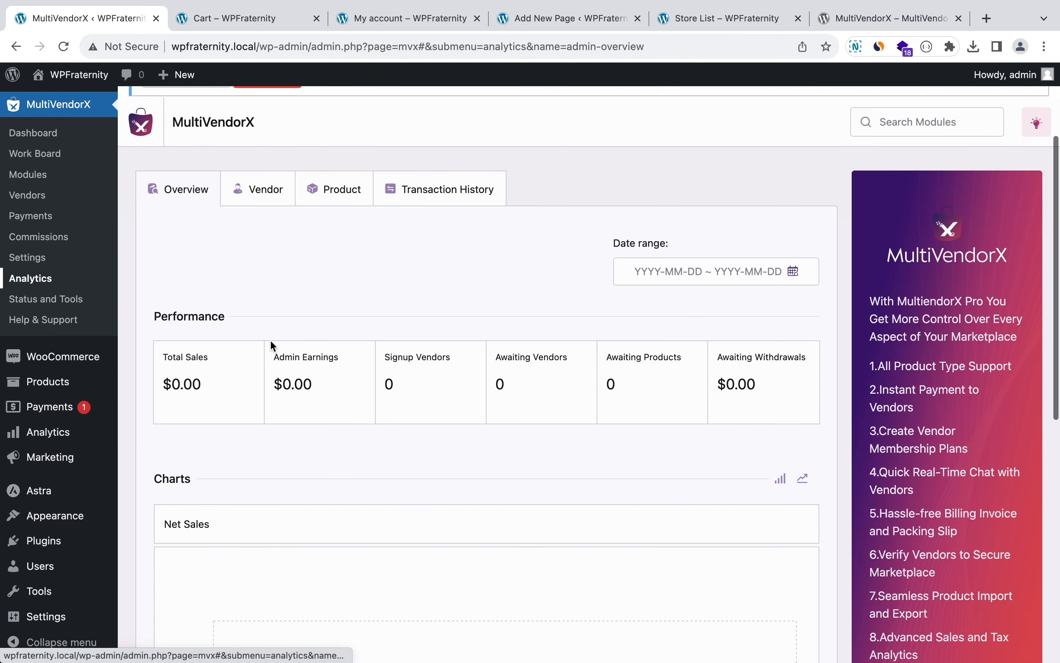
scroll(270, 344, down, 10)
scroll(270, 345, up, 14)
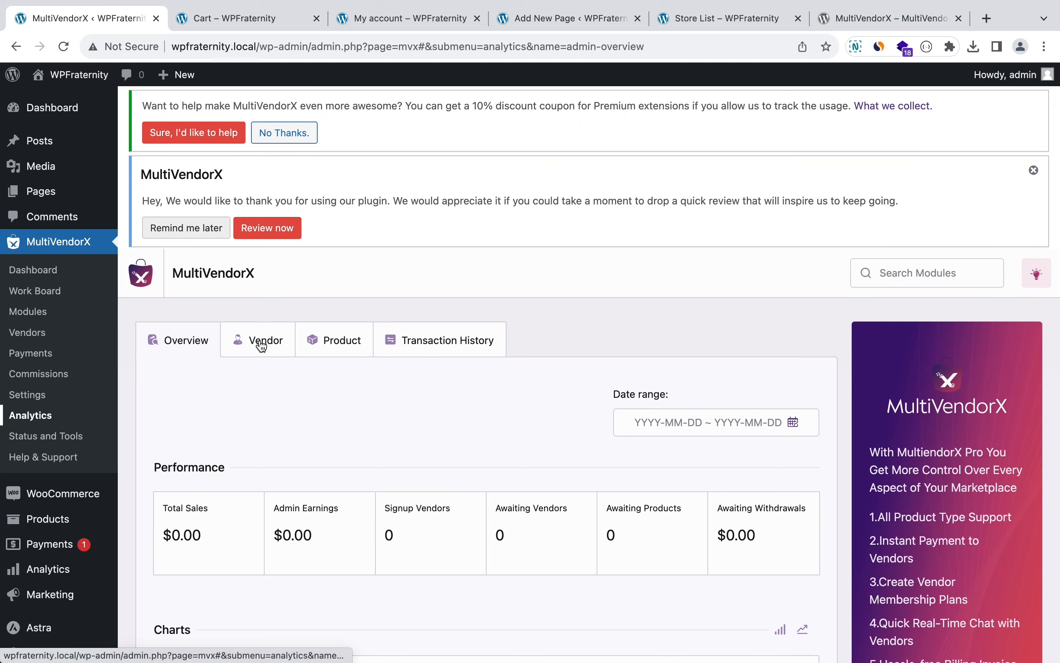
click(262, 346)
click(324, 348)
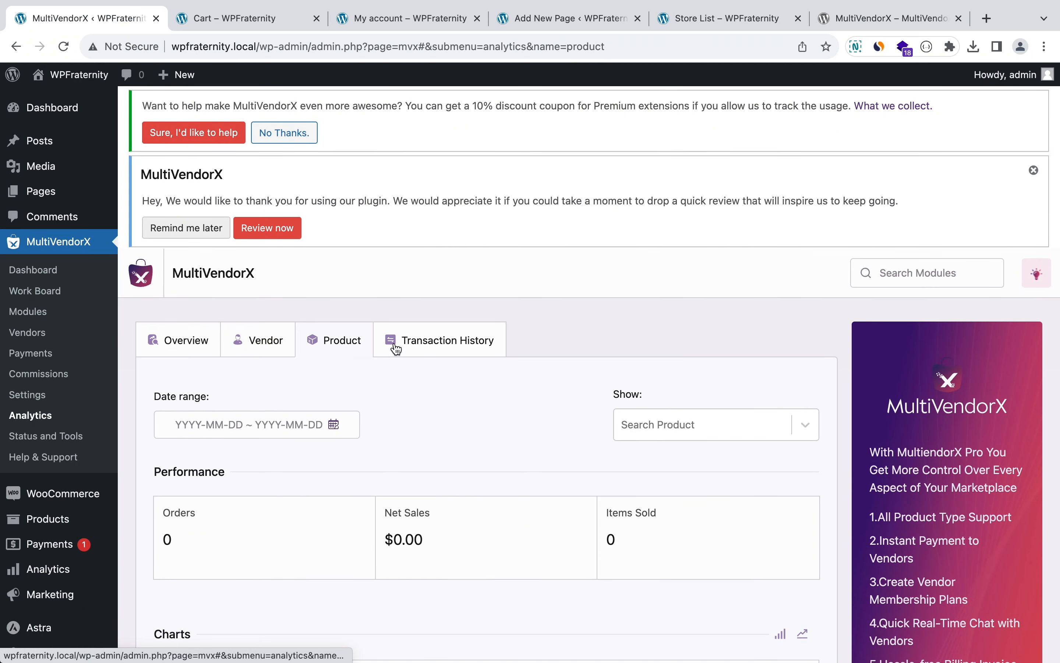
click(396, 348)
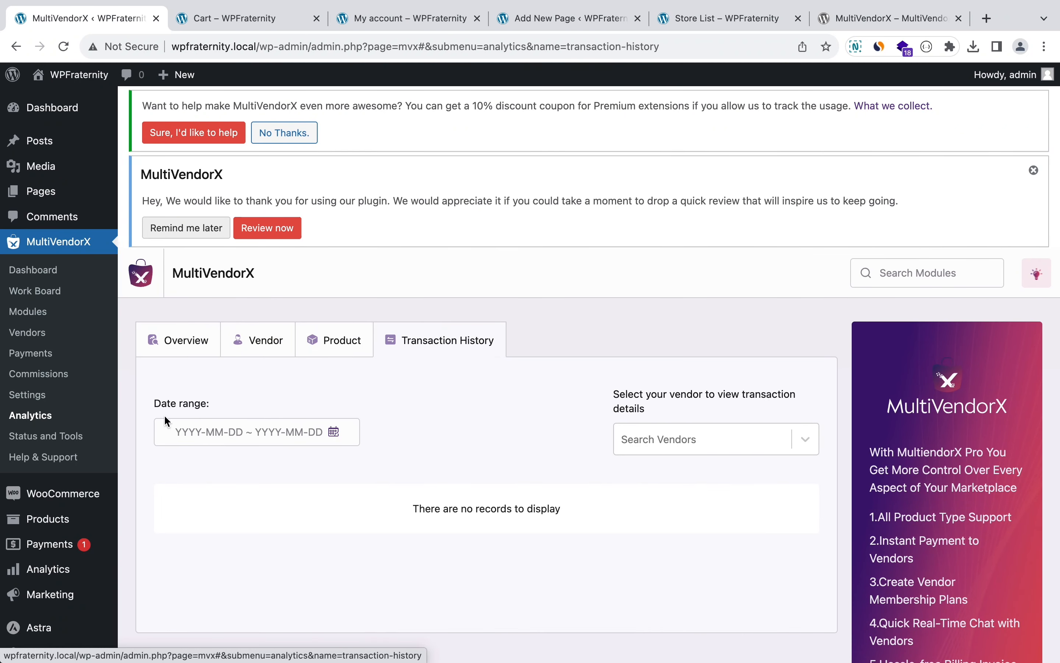
click(27, 440)
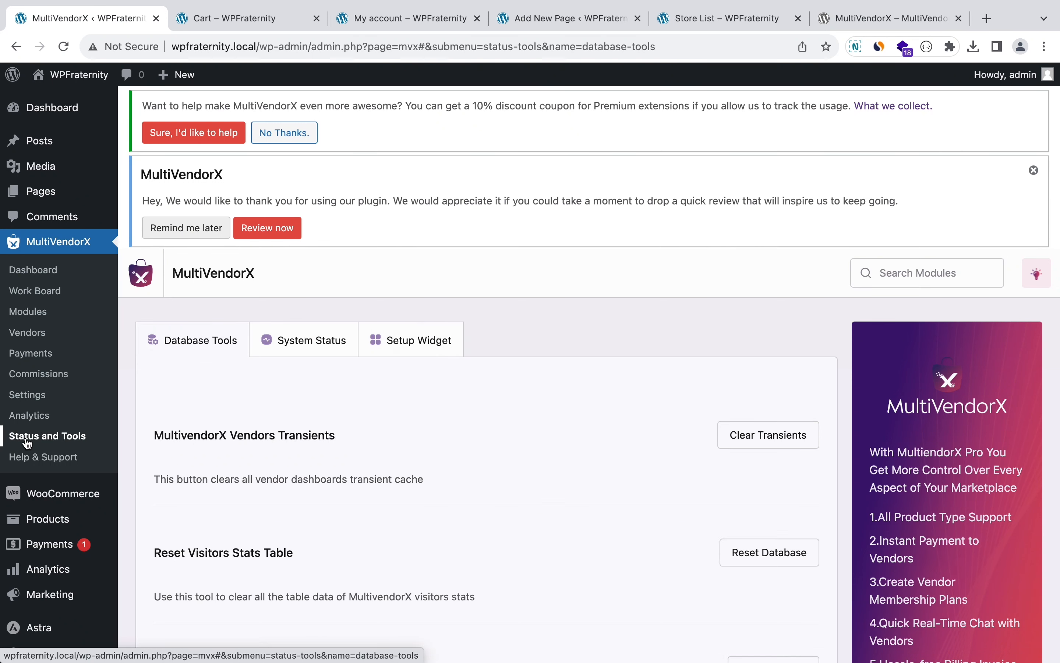
Step: Scroll through the Database Tools, then review the System Status information
scroll(228, 334, down, 3)
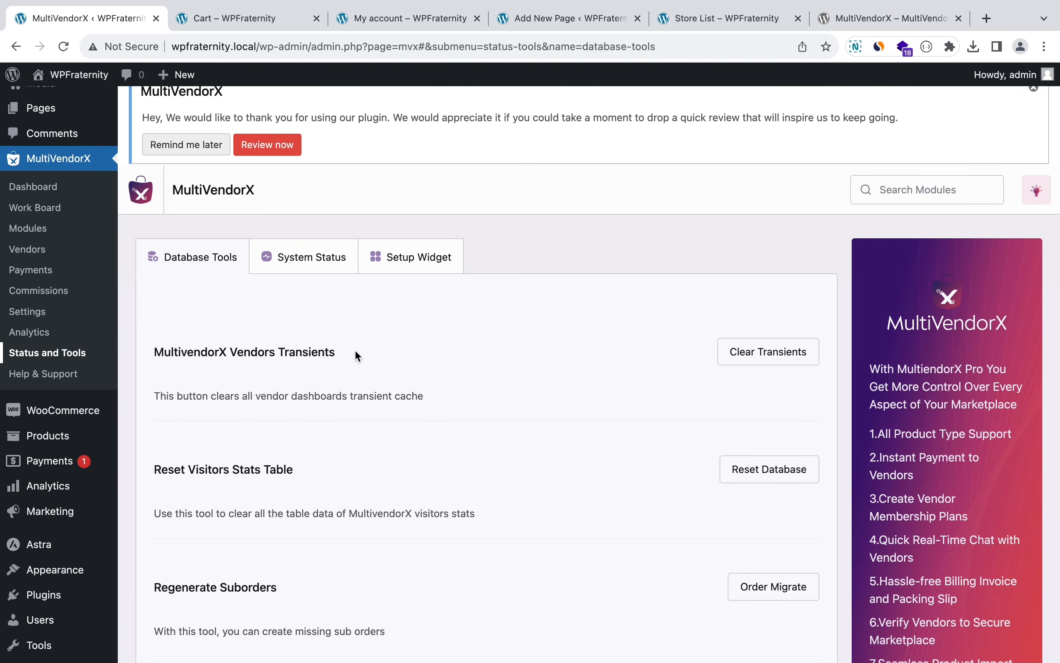
scroll(356, 352, down, 10)
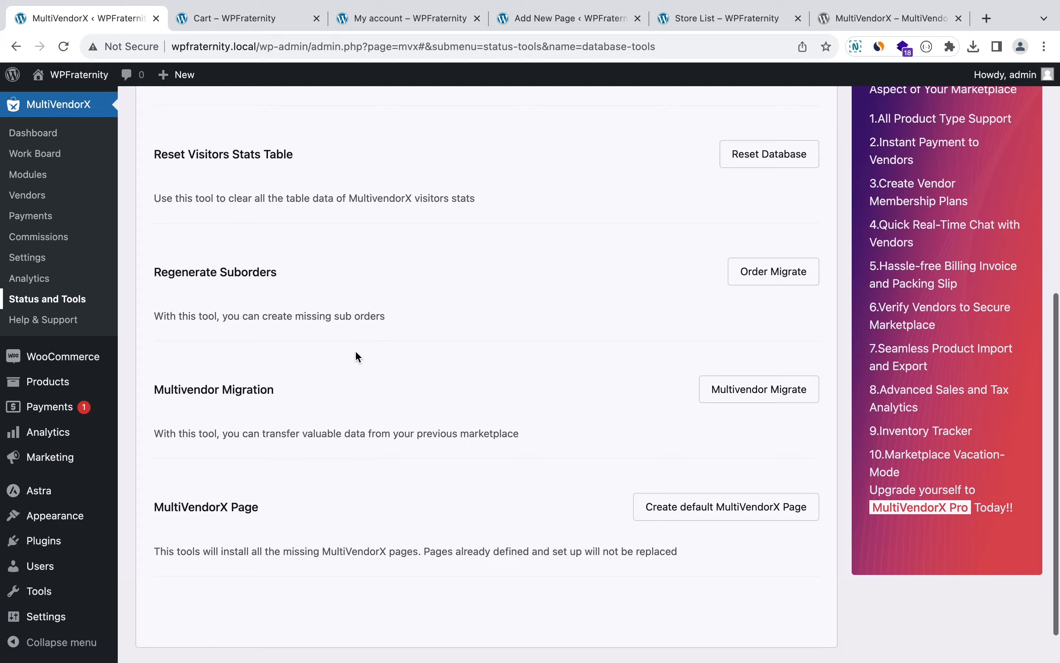
scroll(356, 354, up, 12)
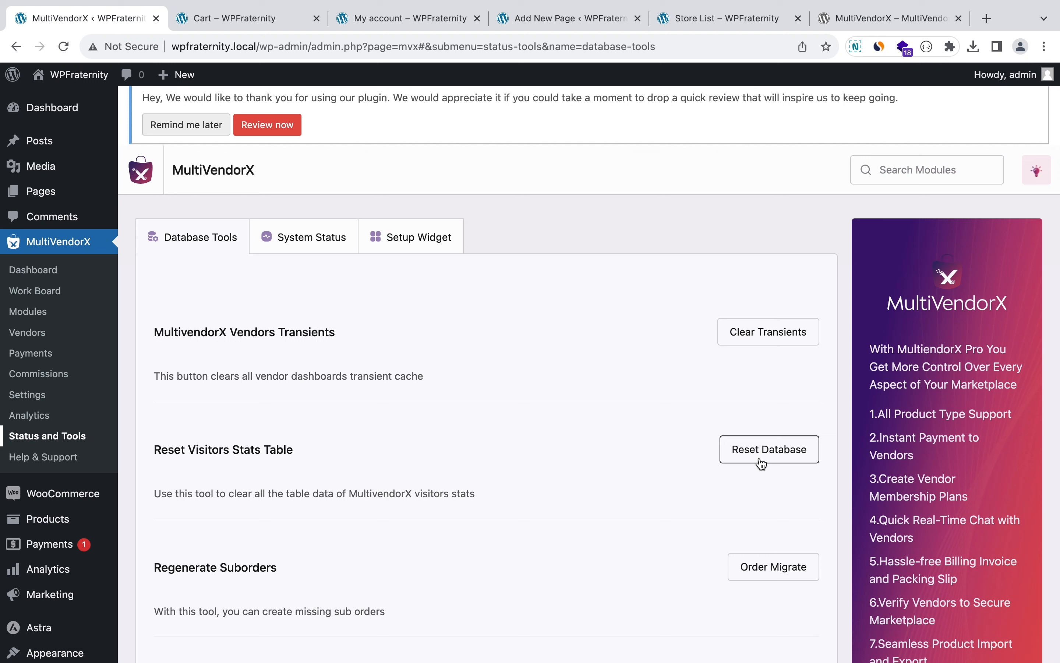
click(312, 251)
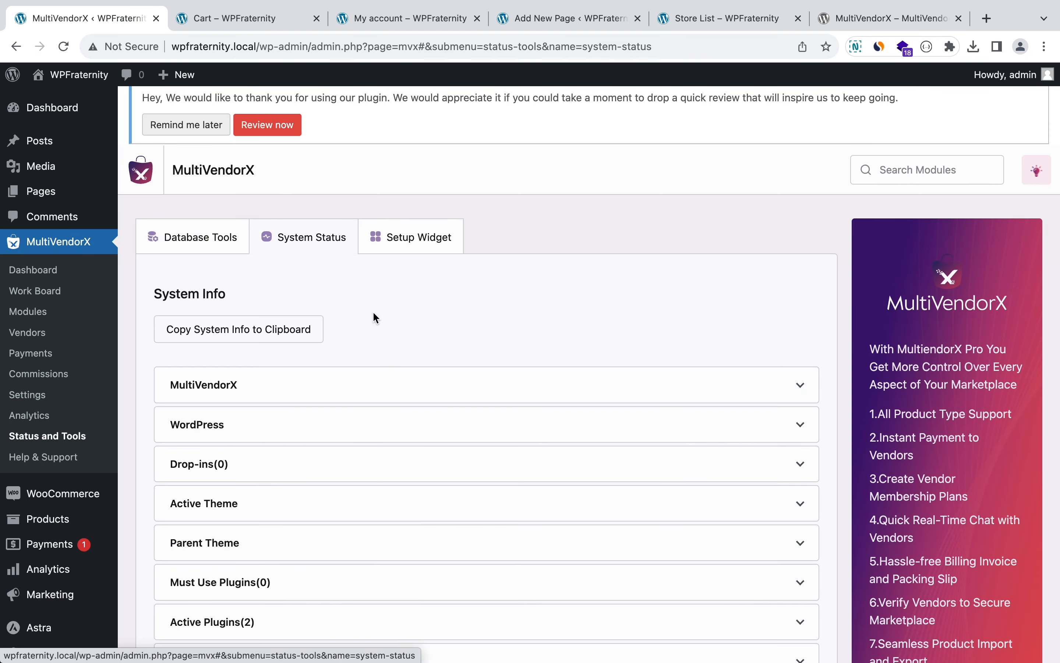
scroll(375, 314, down, 3)
scroll(375, 318, down, 10)
scroll(375, 317, up, 15)
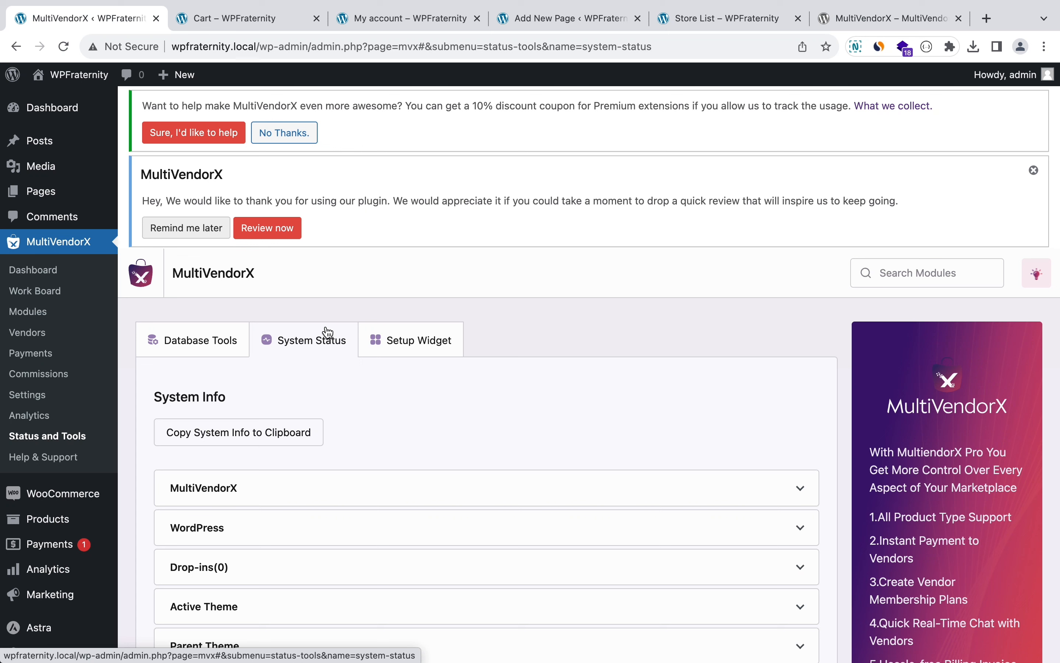
click(39, 334)
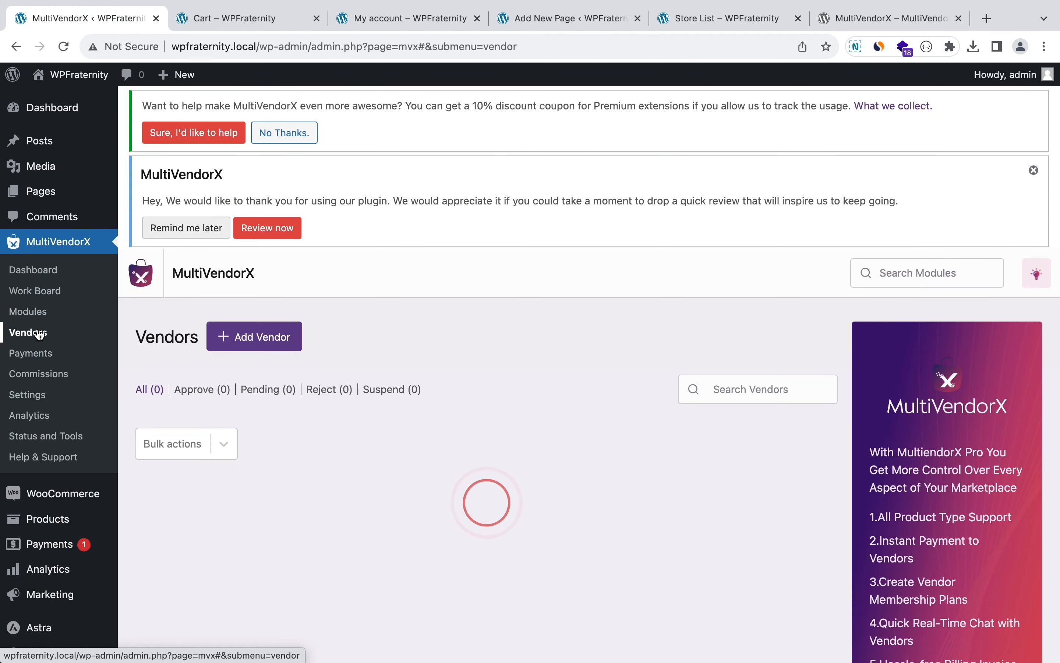
scroll(352, 320, down, 2)
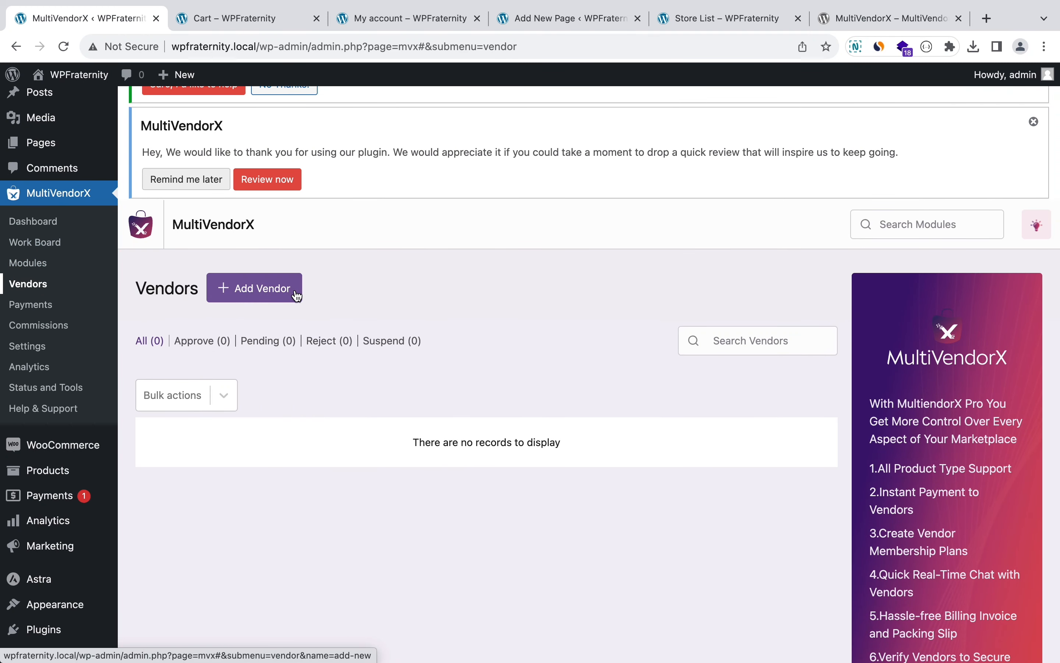
click(296, 293)
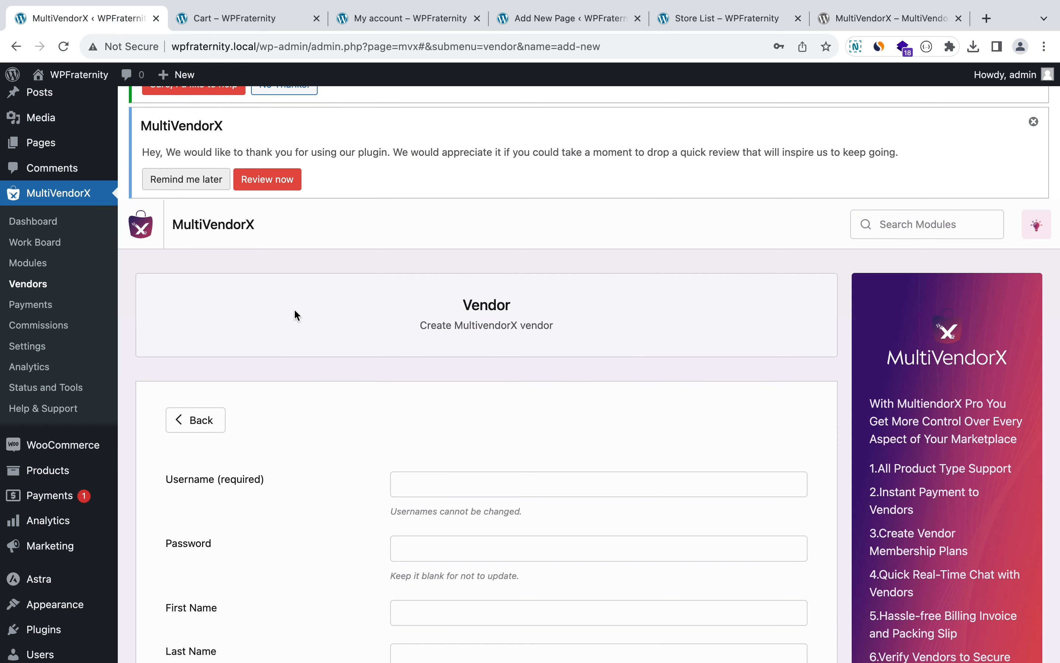
scroll(293, 313, down, 5)
click(434, 295)
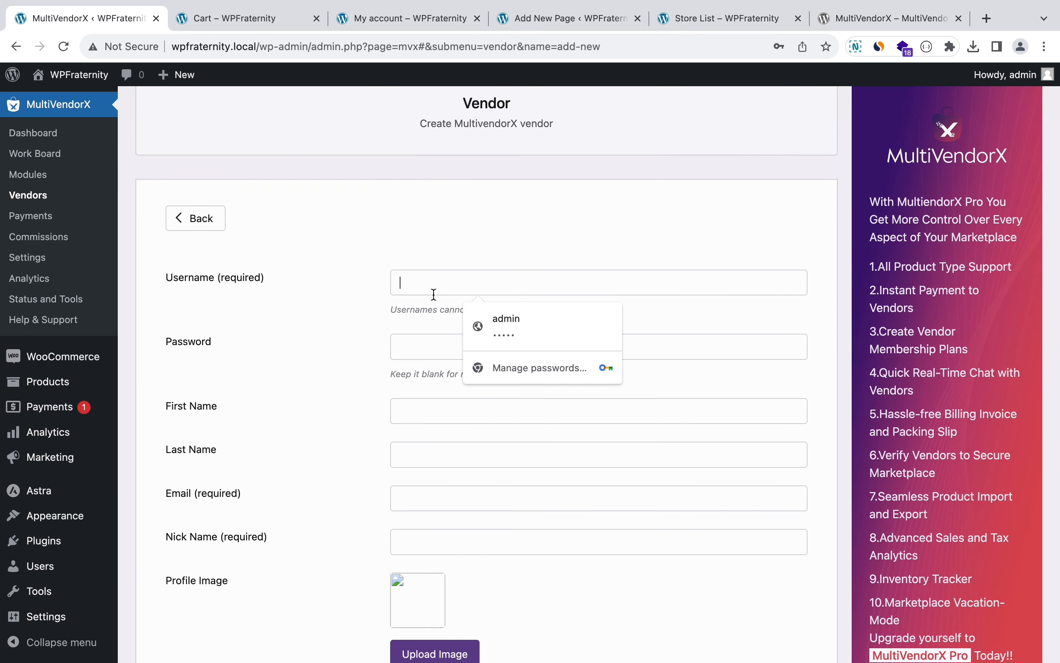
text(vendorone)
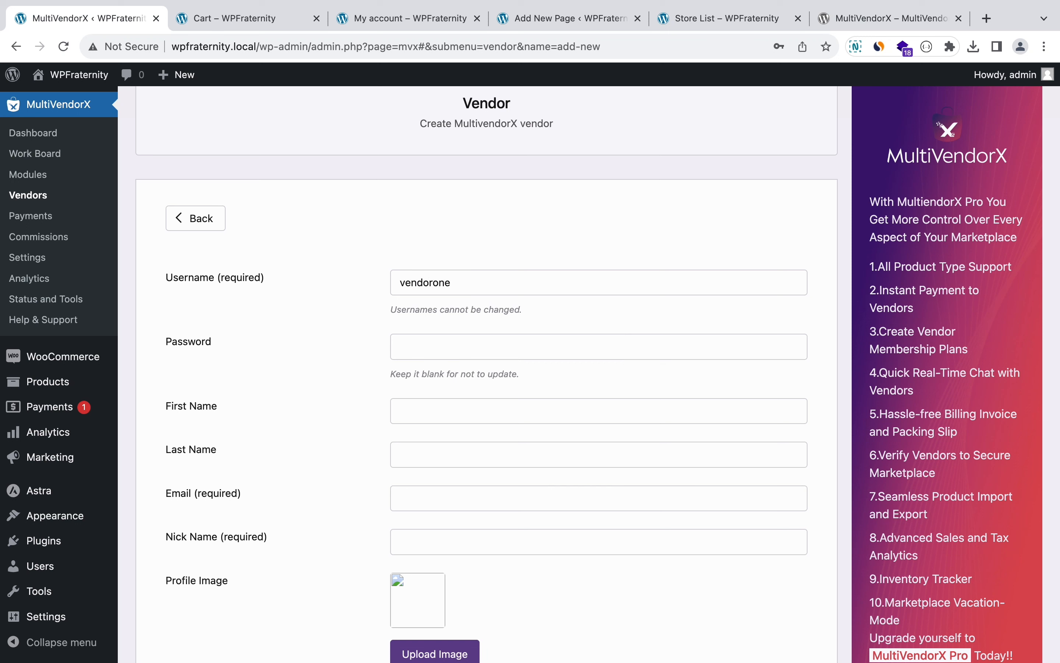
key(super+a)
key(super+c)
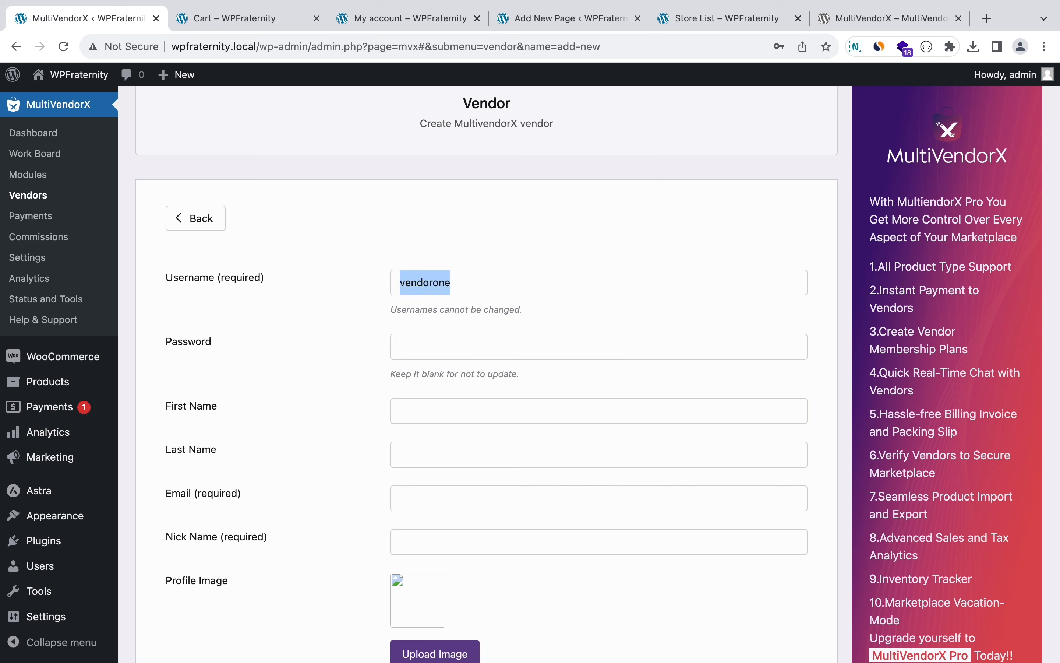
key(Tab)
text(1234)
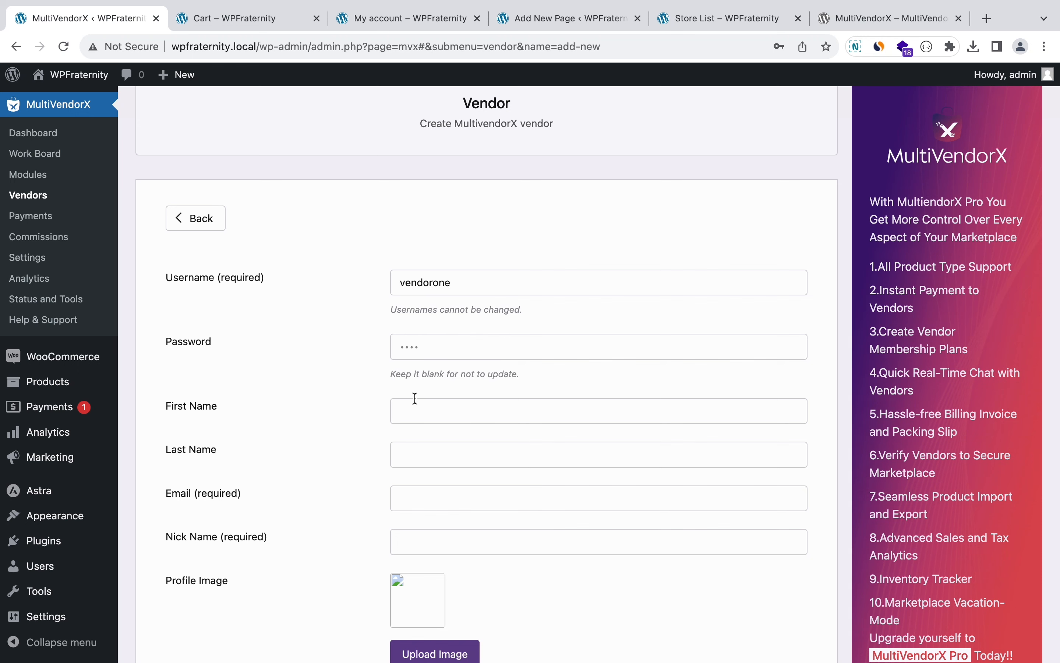
scroll(419, 401, down, 2)
click(435, 565)
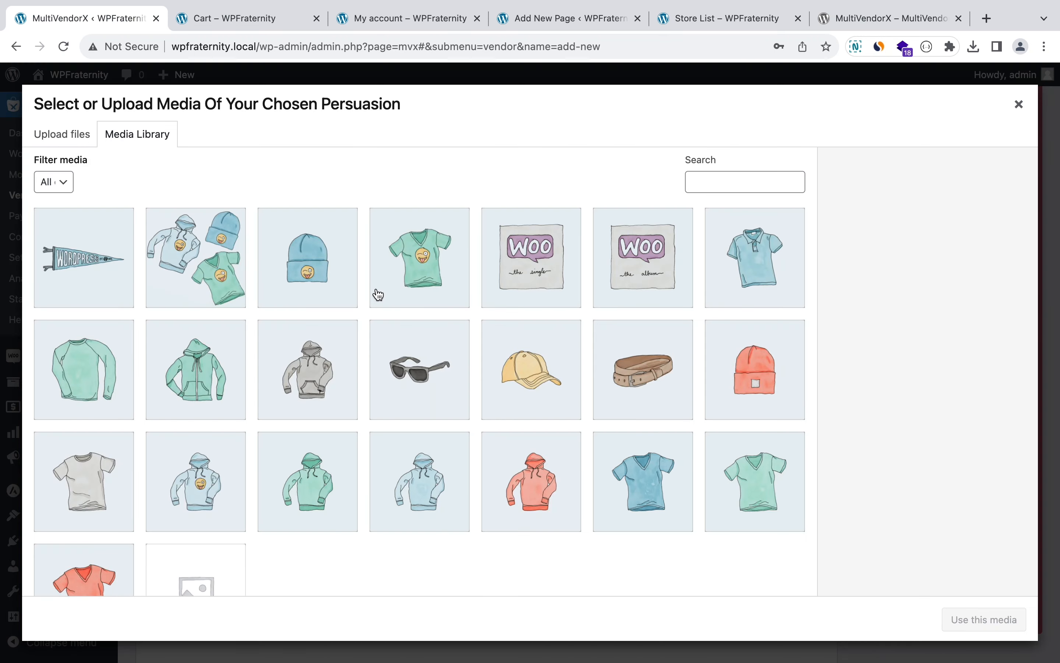
click(180, 513)
click(946, 620)
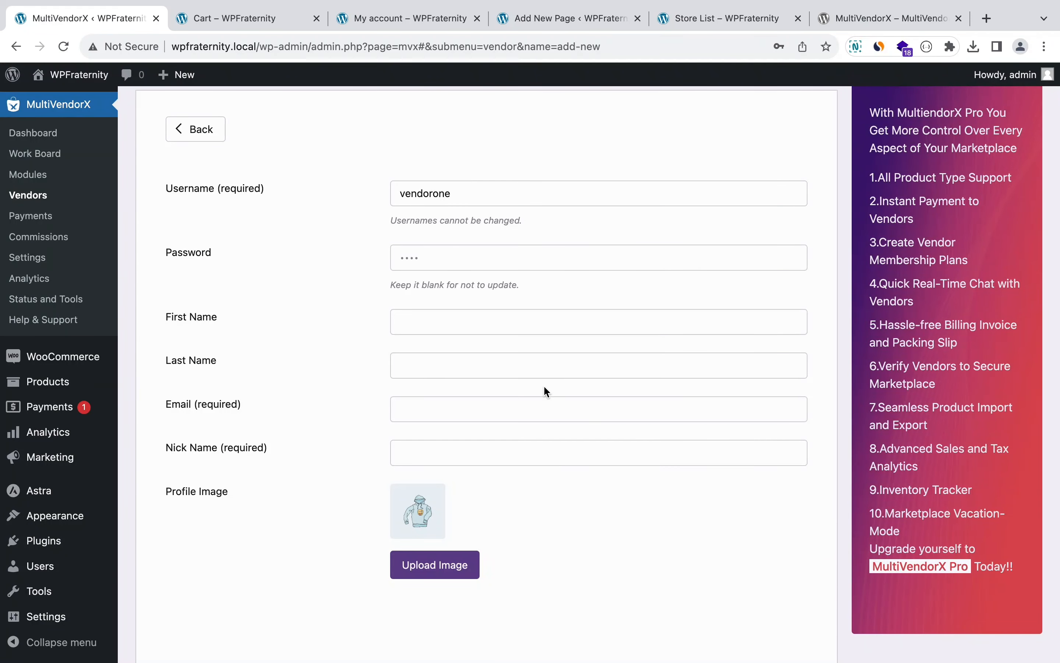
scroll(544, 388, down, 1)
click(477, 352)
key(super+v)
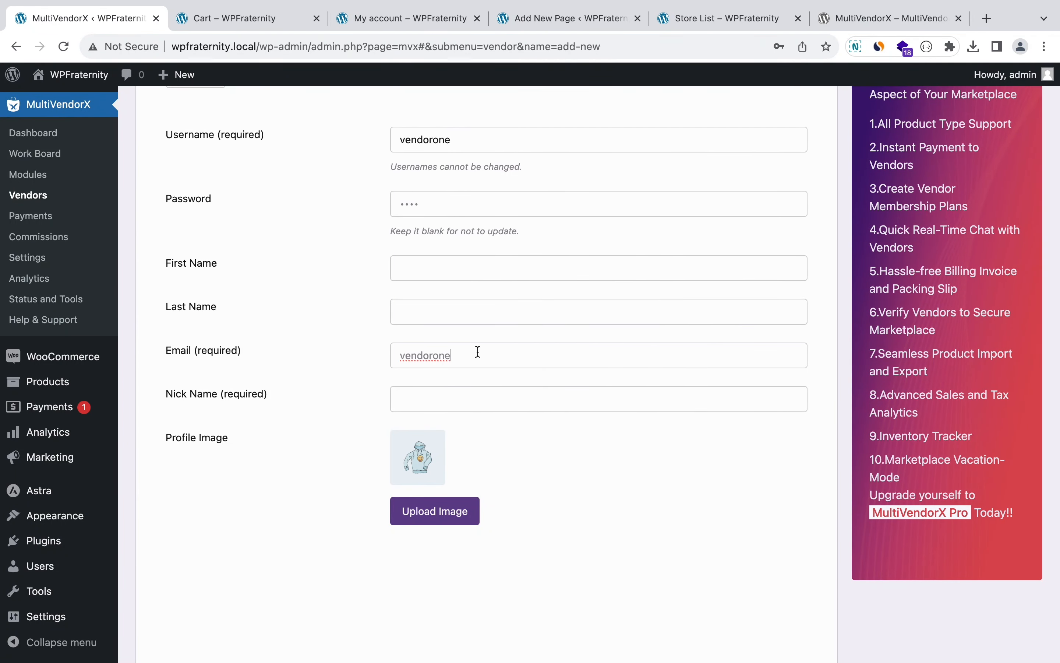
text(@example.com)
scroll(558, 434, up, 5)
scroll(558, 434, down, 7)
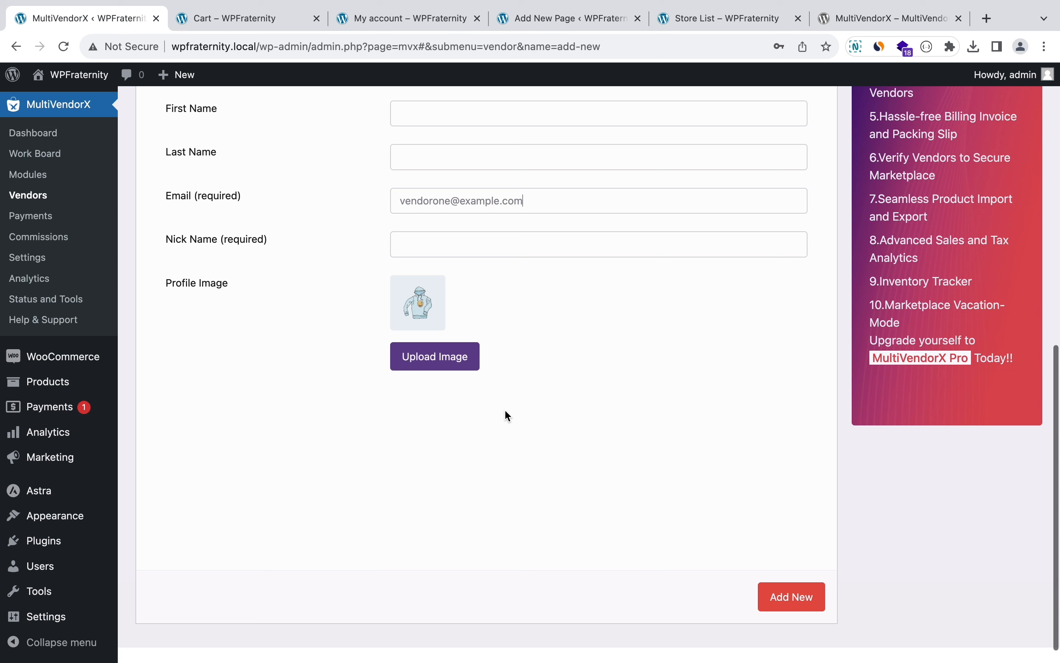
click(796, 601)
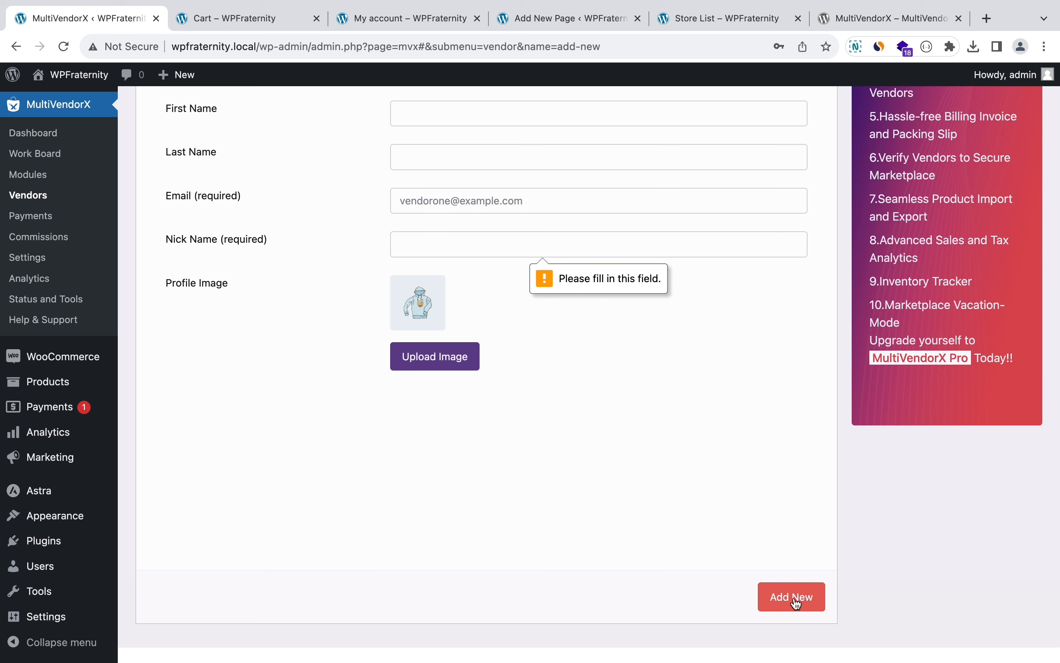
click(443, 254)
text(Vendor)
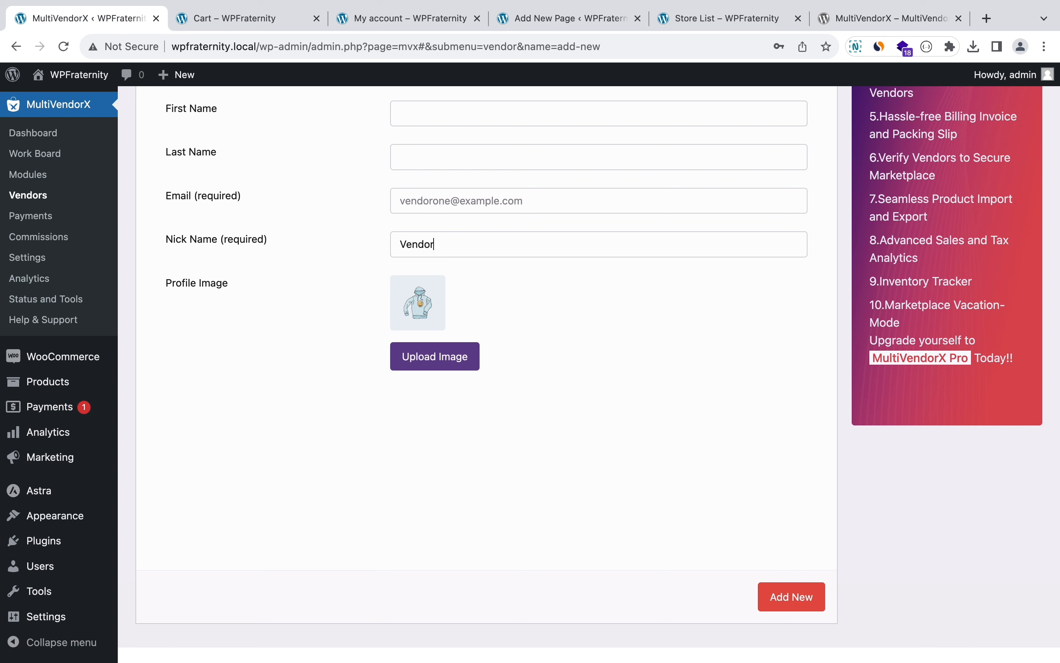
text( One)
click(798, 602)
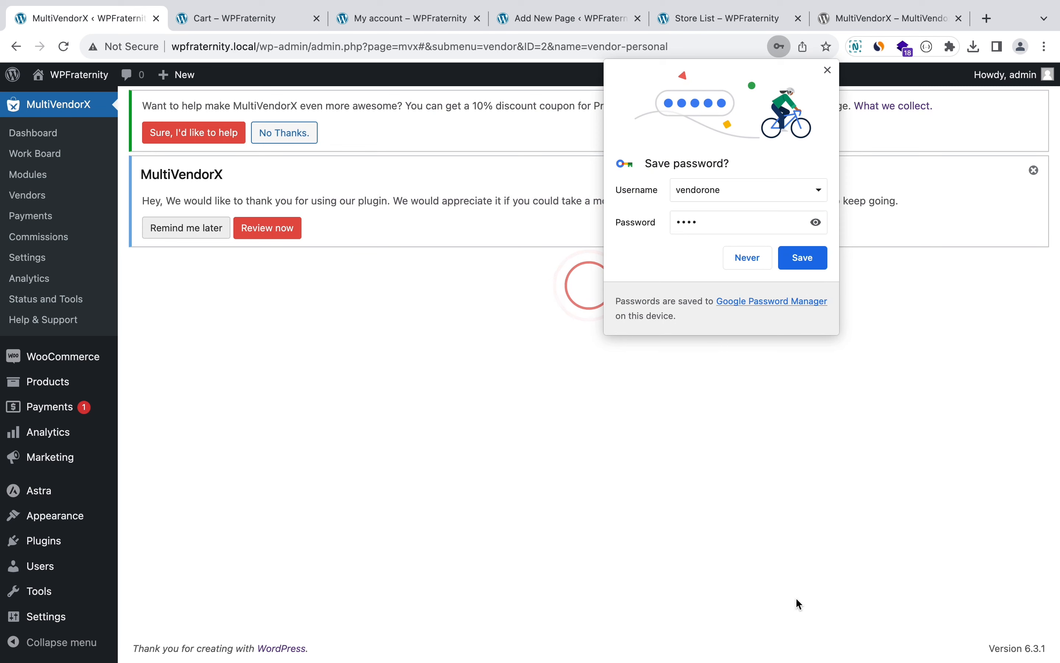
click(792, 263)
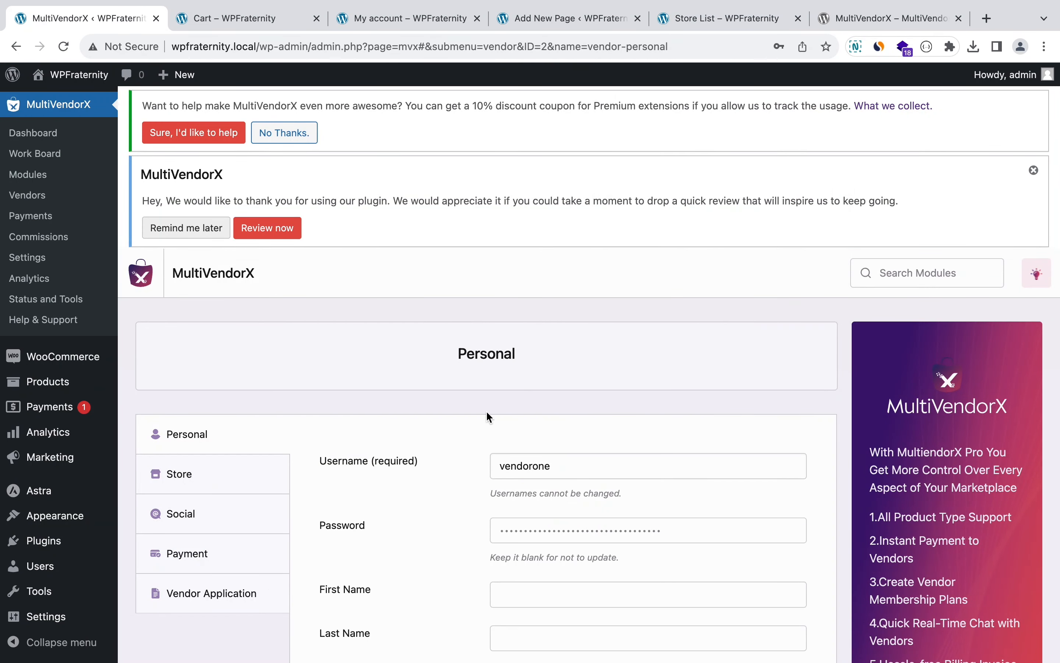
scroll(489, 415, down, 3)
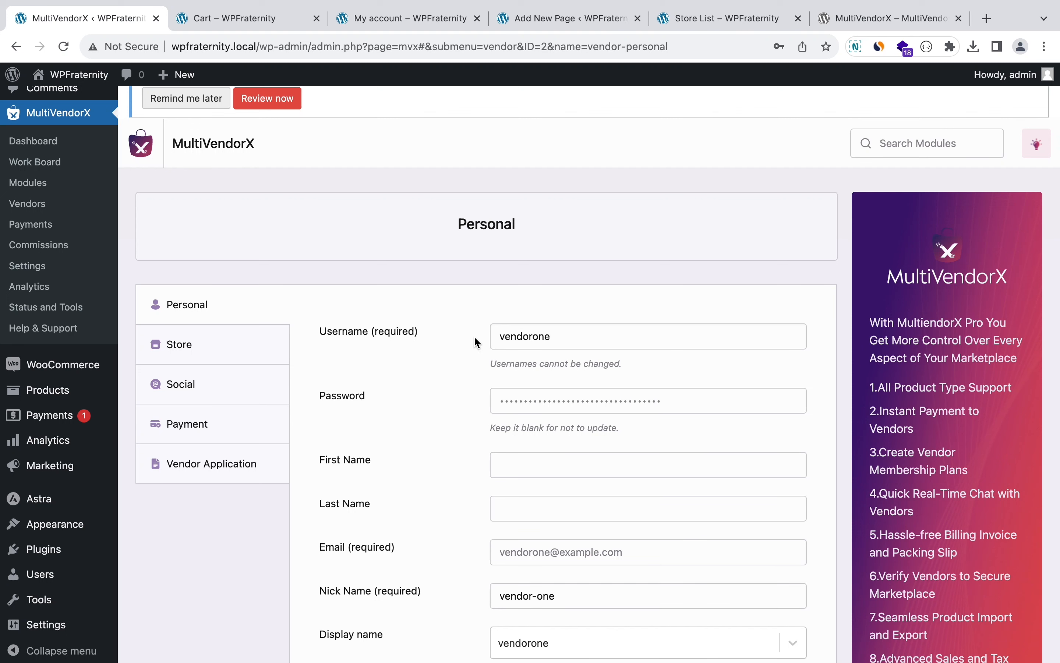
scroll(12, 628, down, 2)
mouse_move(12, 627)
scroll(13, 628, down, 2)
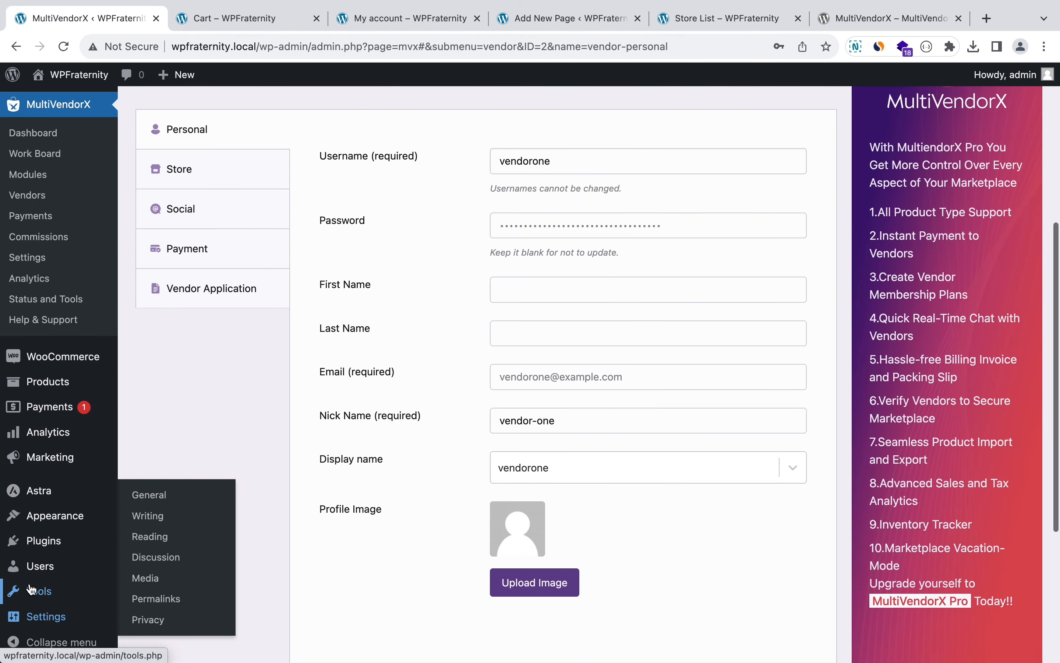
mouse_move(39, 566)
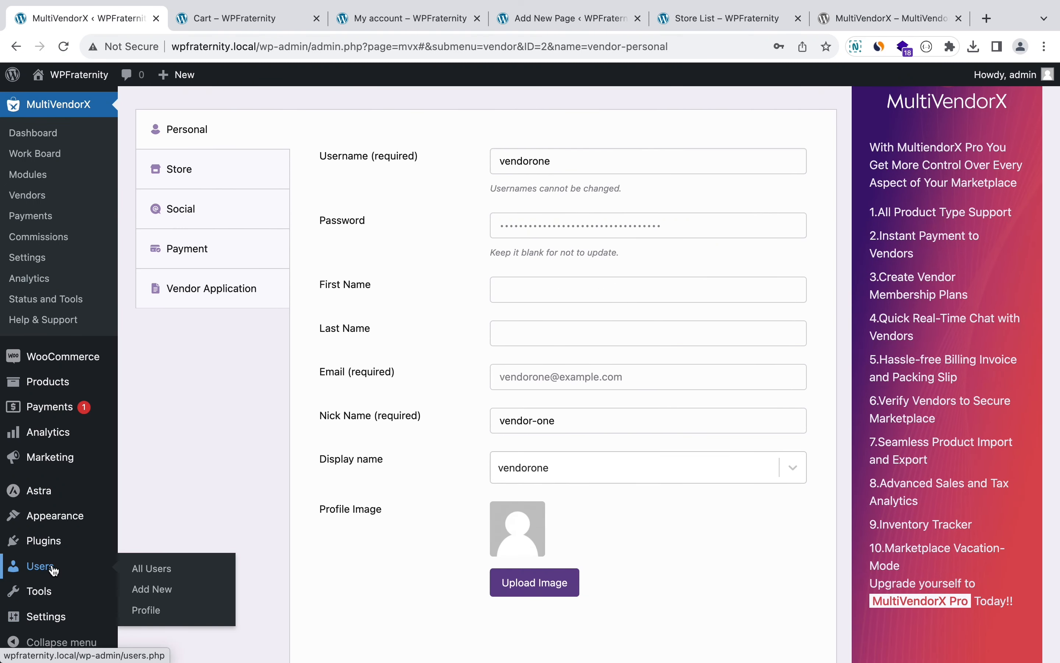
Step: Start a new user named vendortwo, filling in its email address and password
click(154, 594)
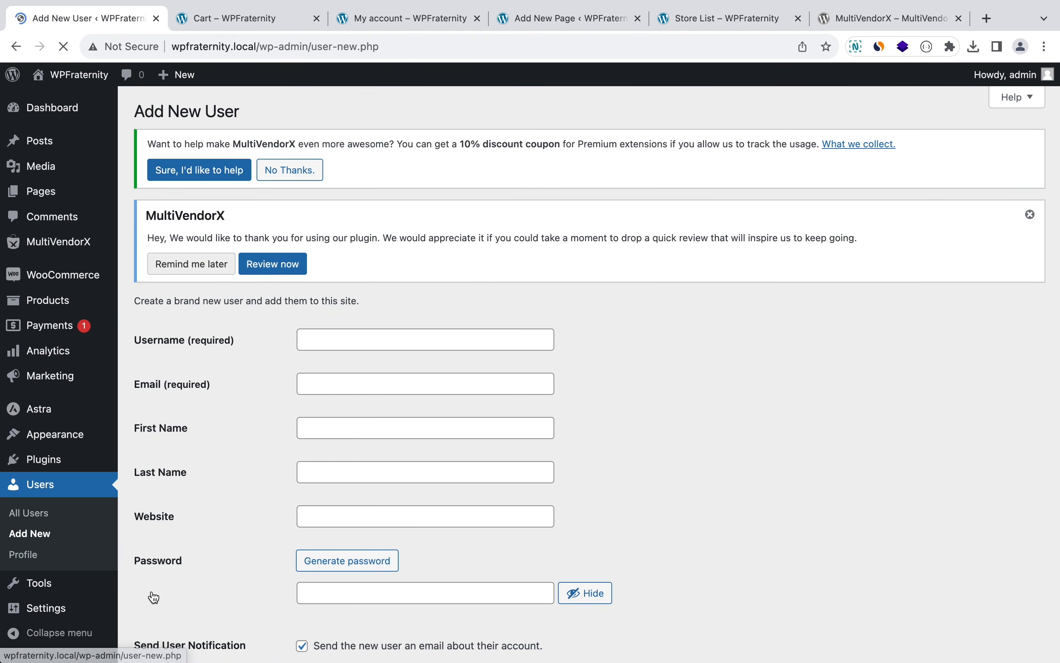
click(364, 345)
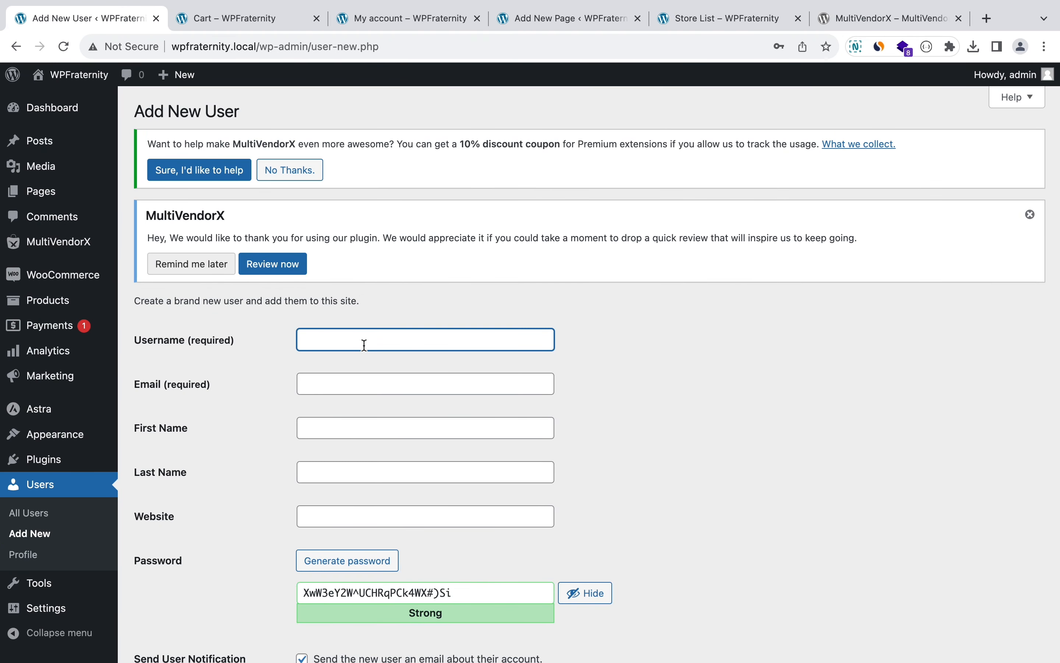
text(vendortwo)
key(Tab)
text(vendor)
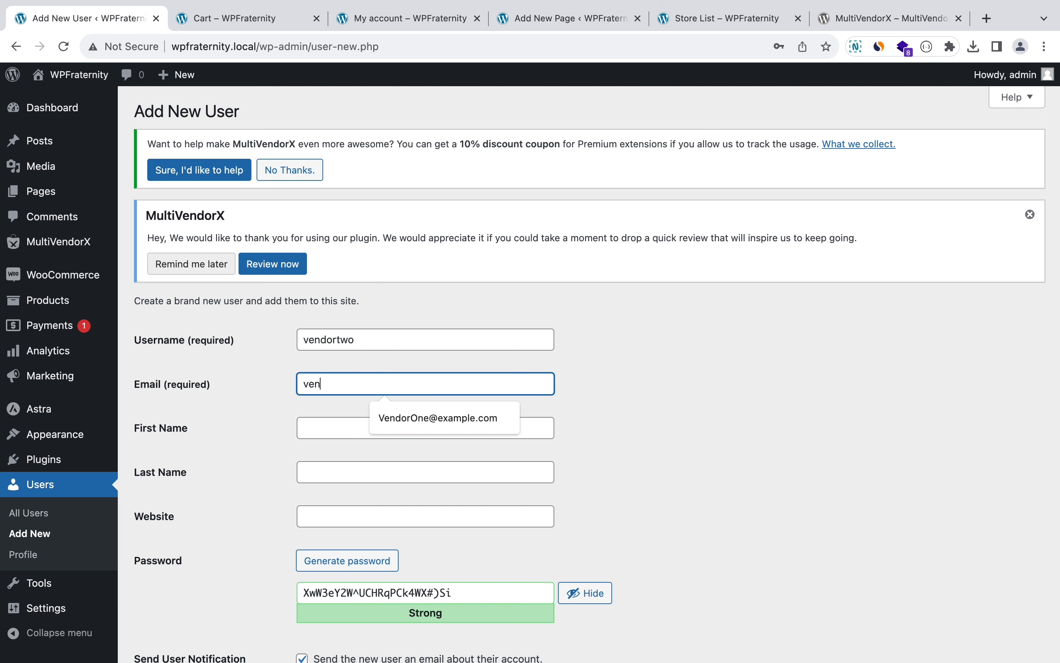
text(two)
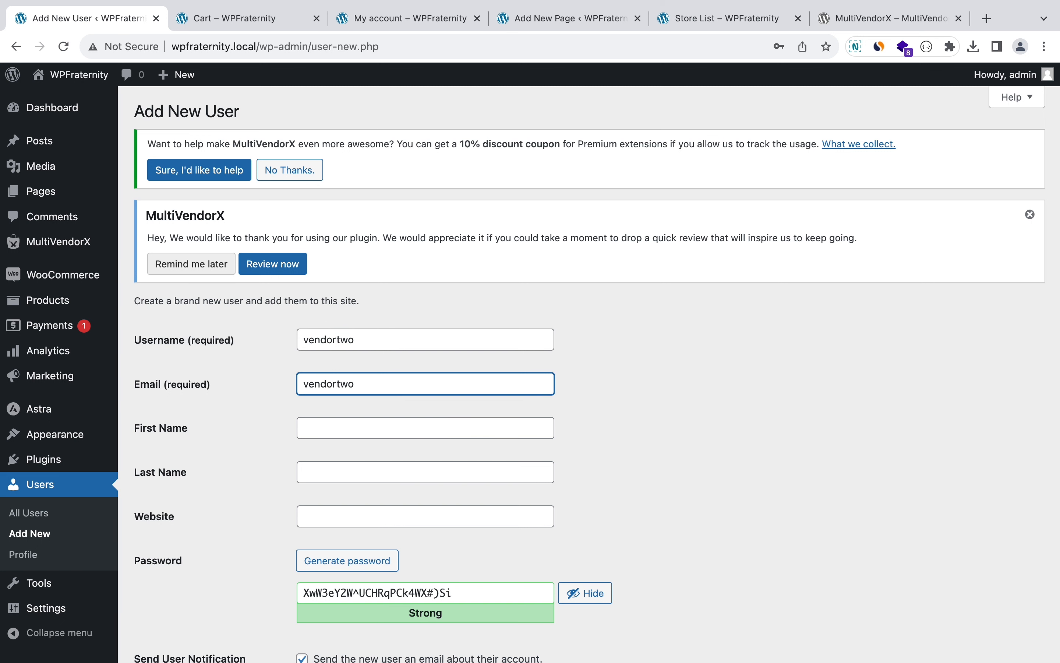
text(@ec)
text(xample.com)
key(Tab)
key(Tab)
key(Tab)
key(Tab)
key(Tab)
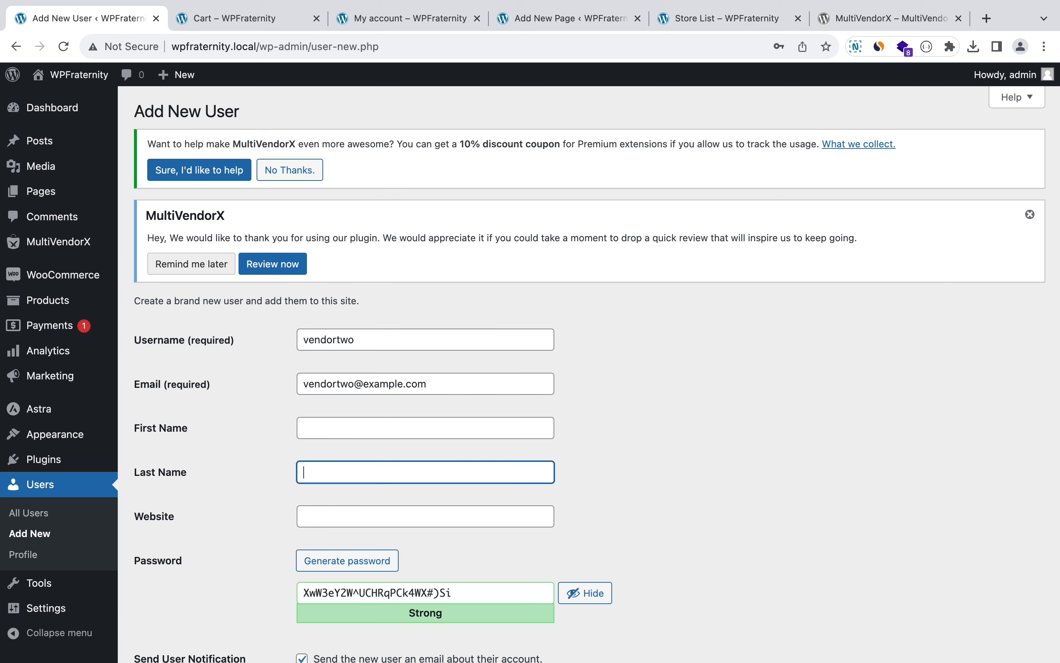
text(vendo)
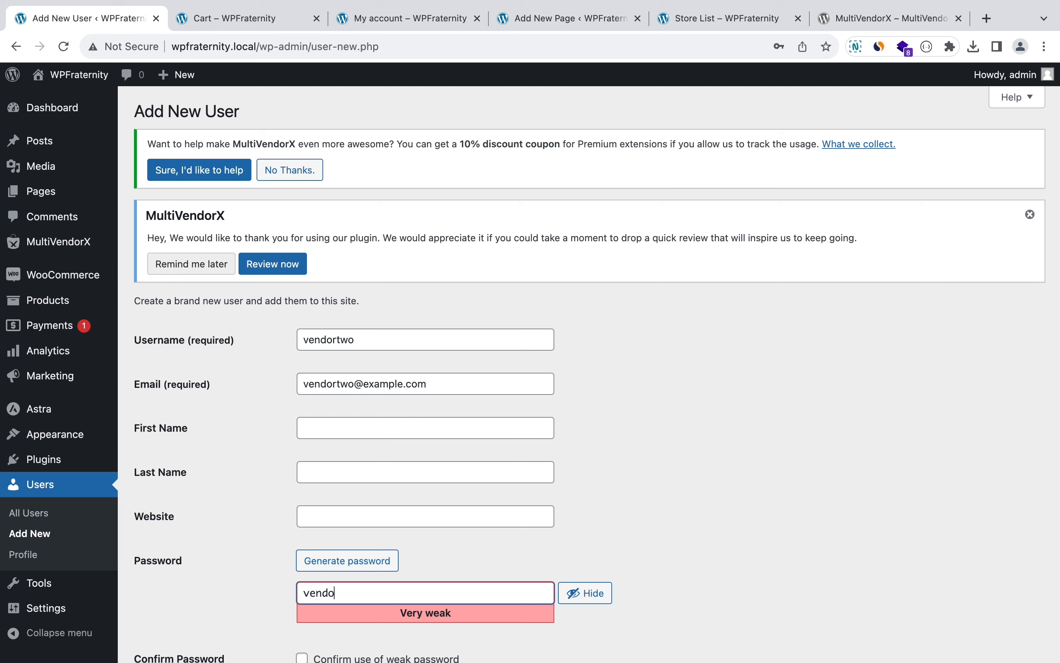
text(rtwo)
Step: Accept the weak password, give the user the Vendor role, and create the account
scroll(589, 373, down, 4)
click(388, 454)
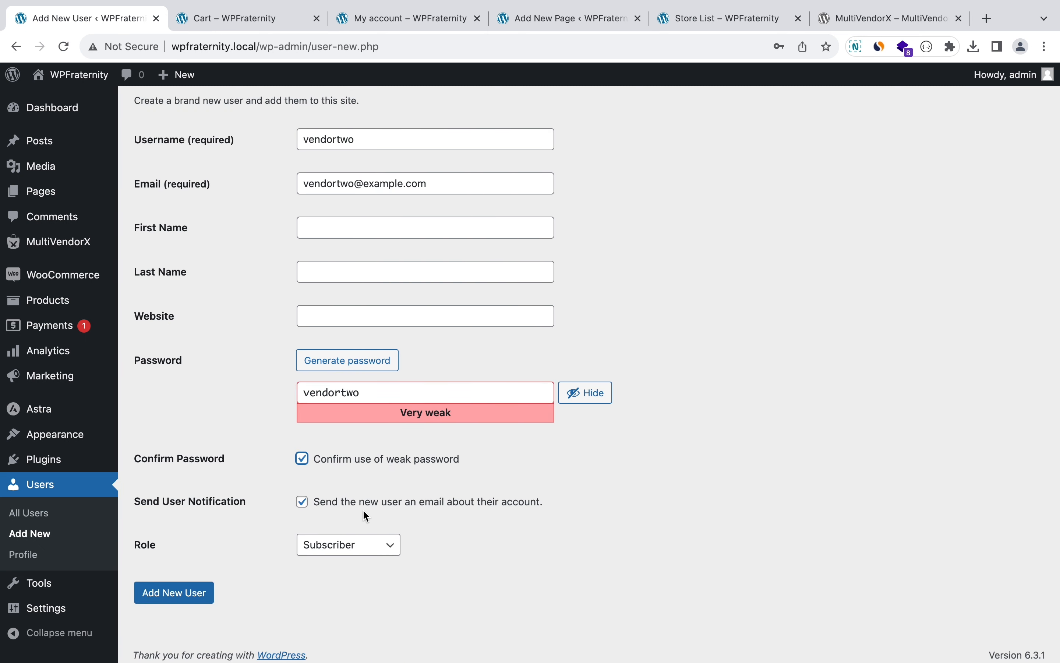
click(346, 536)
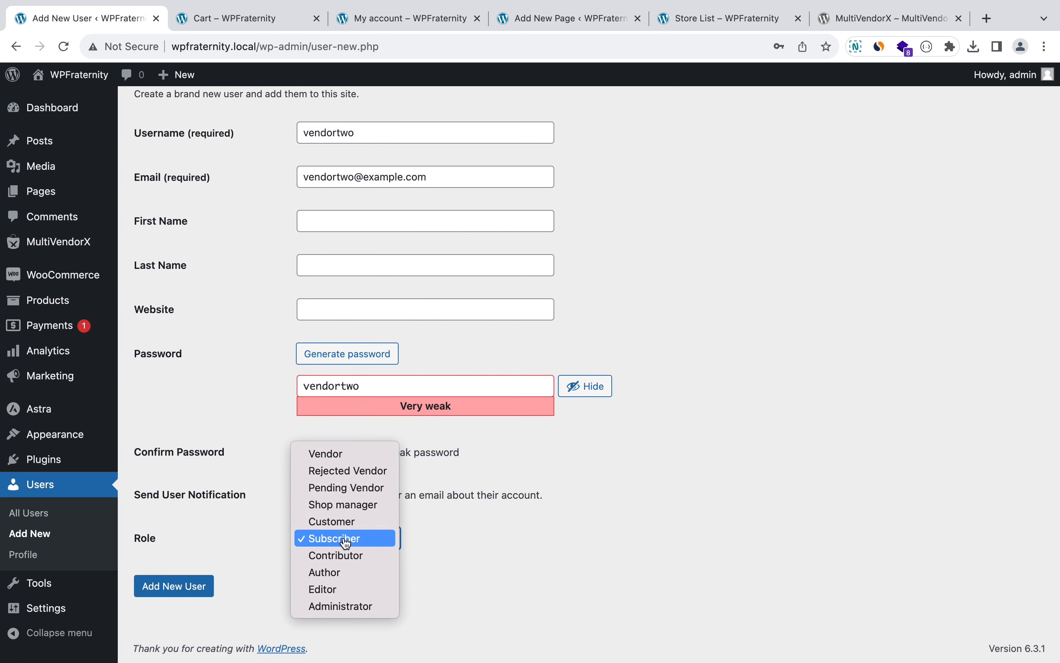
click(346, 454)
click(174, 586)
mouse_move(58, 242)
click(136, 304)
scroll(486, 394, down, 3)
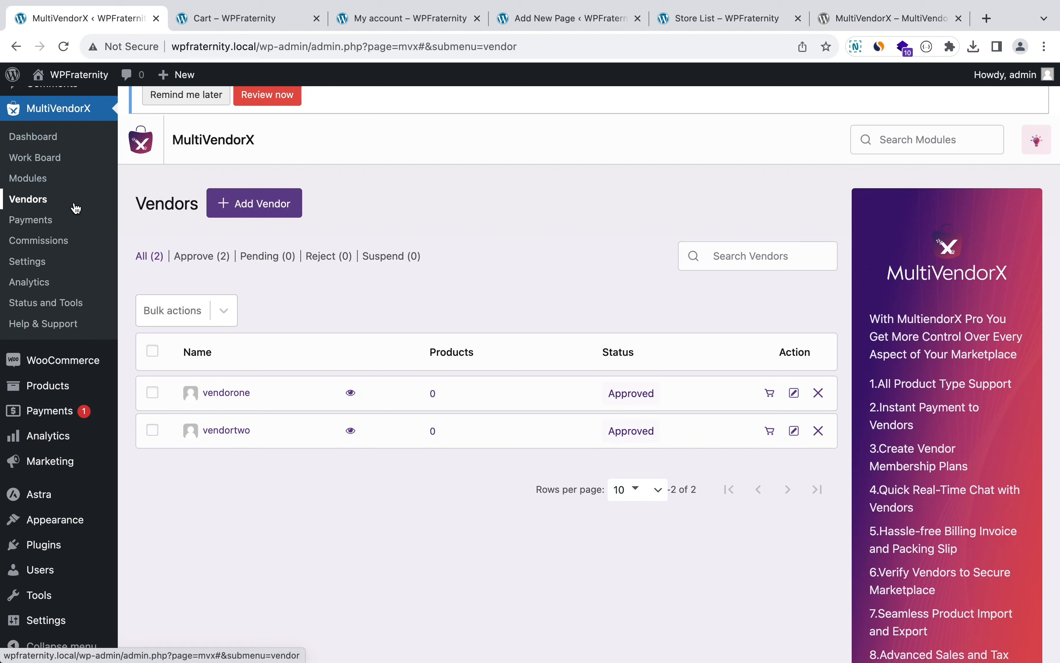
mouse_move(62, 384)
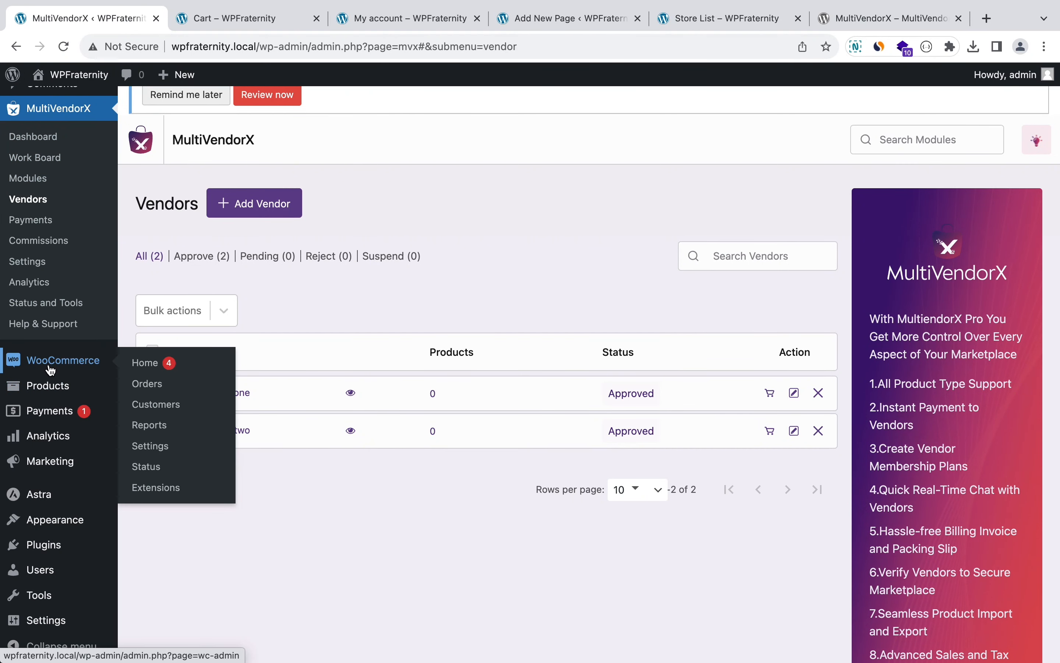
Step: Open the Sunglasses product for editing from All Products
click(136, 393)
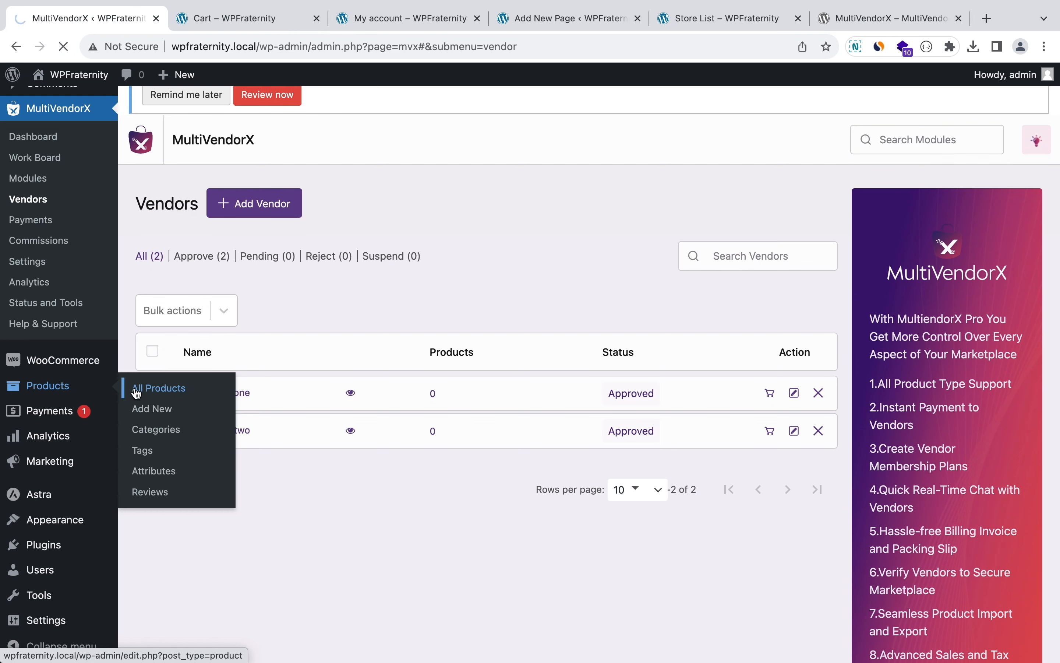
scroll(136, 393, down, 5)
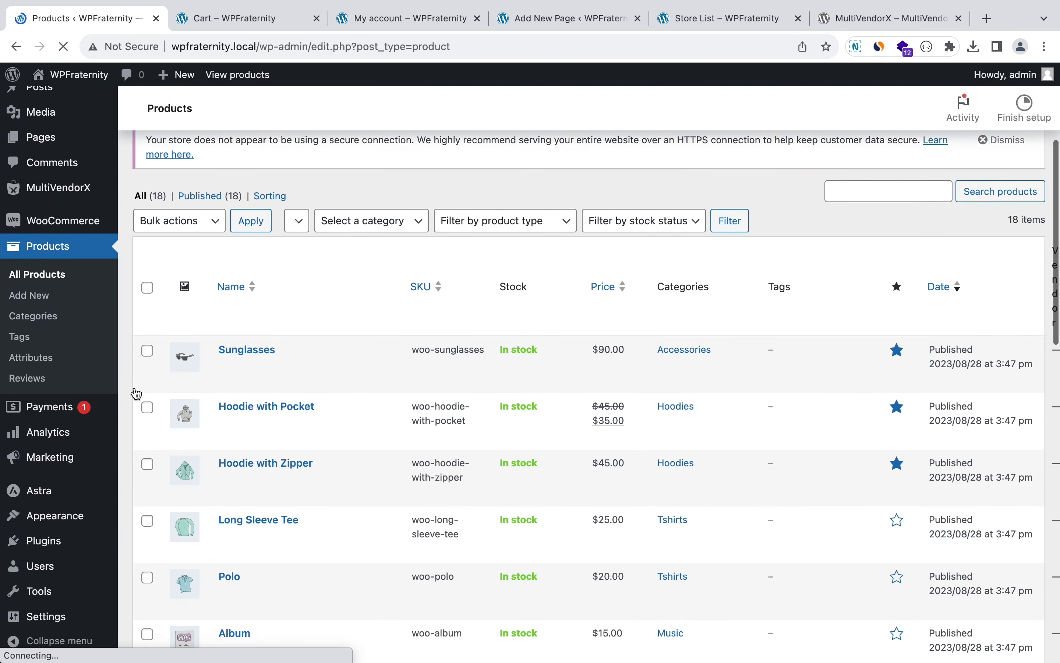
scroll(136, 393, down, 2)
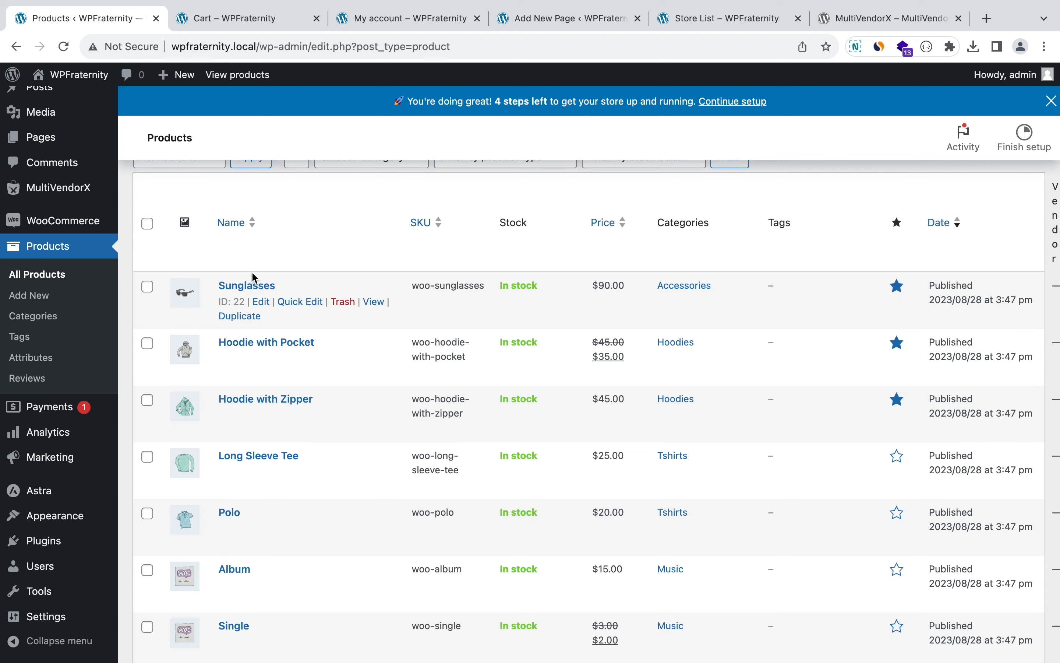
click(253, 288)
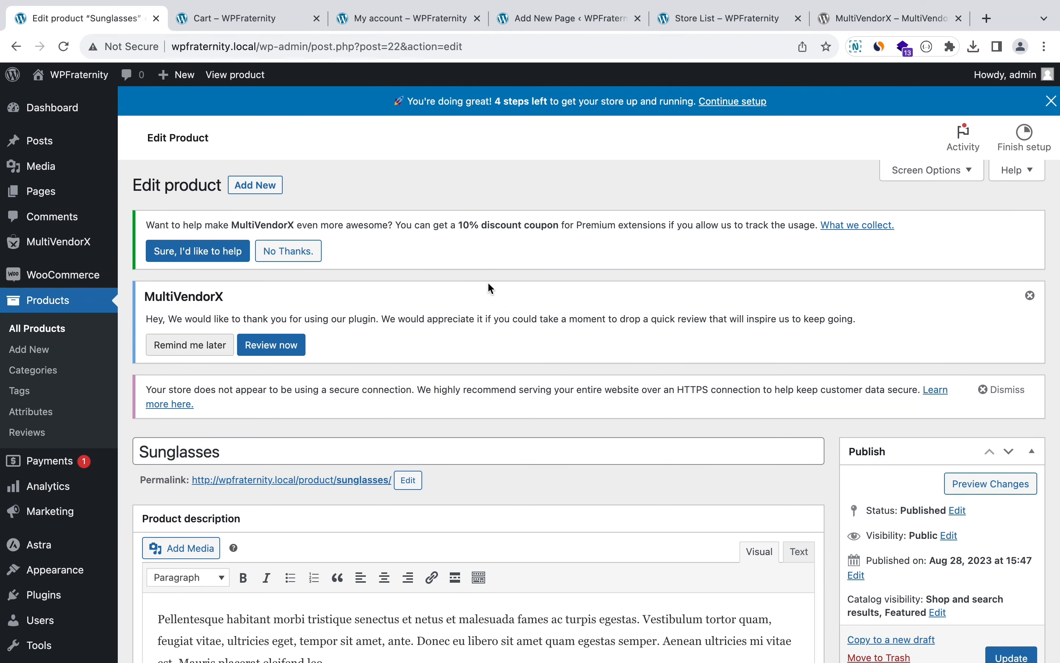
Step: Set vendorone as the Sunglasses product's vendor and update the product
scroll(491, 289, down, 12)
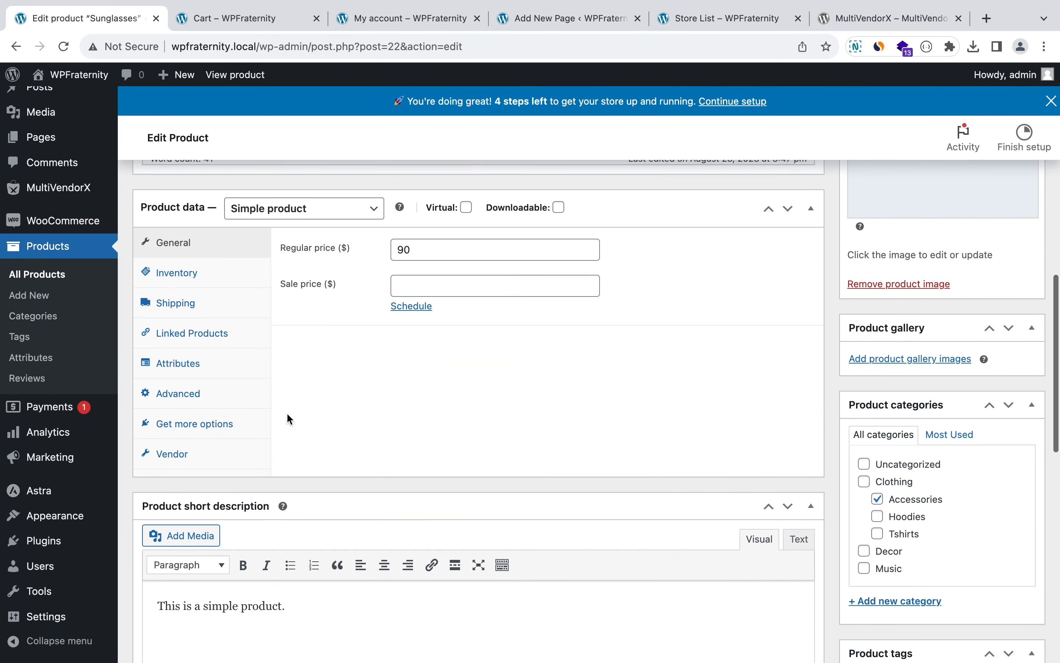
click(196, 454)
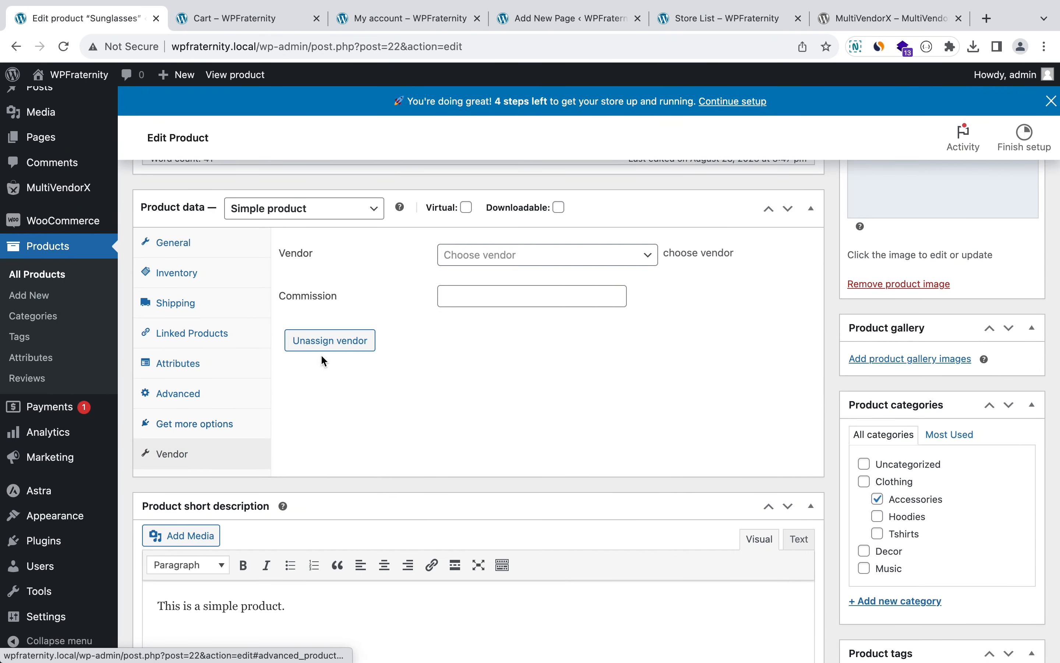
click(502, 259)
text(vendo)
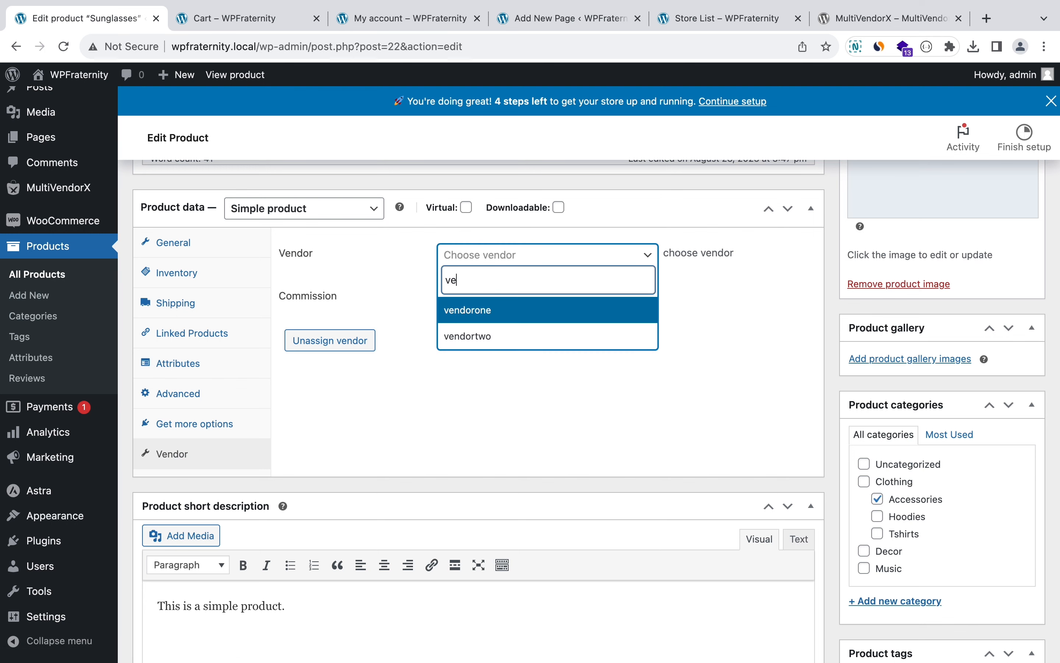
click(528, 306)
scroll(627, 285, up, 5)
scroll(627, 285, up, 4)
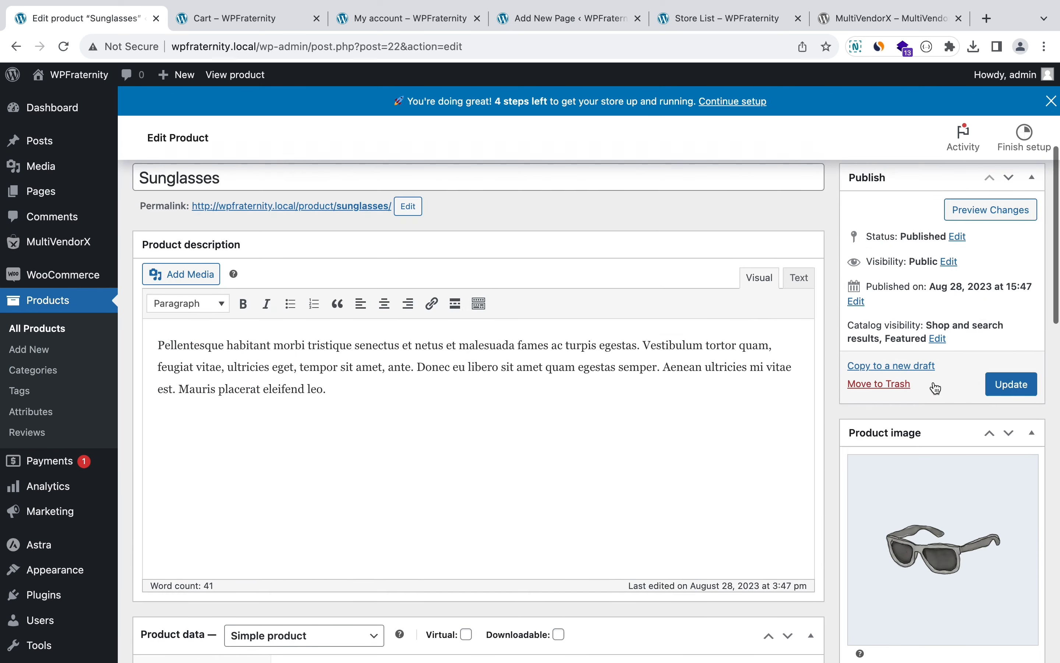
click(1009, 387)
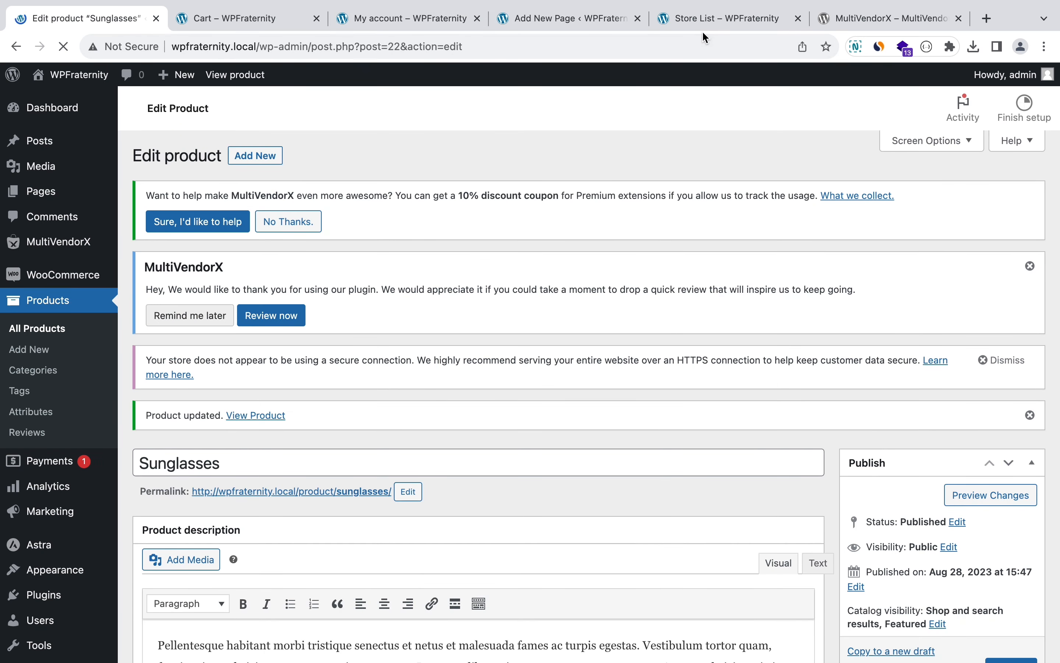
Step: Reload the store list, then browse the shop to its second page of products
click(699, 21)
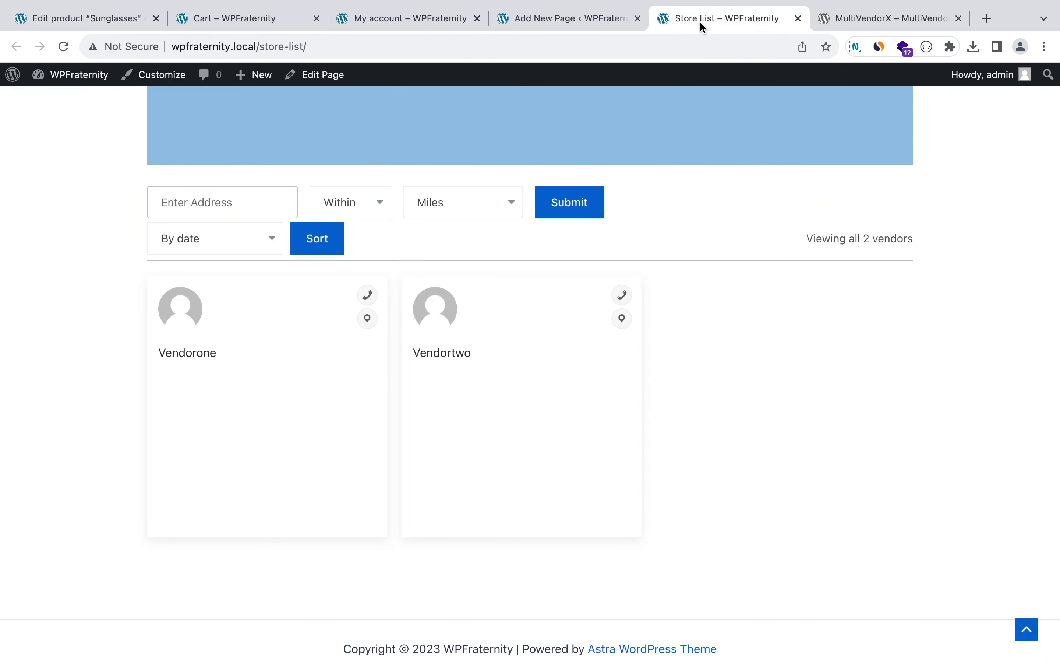
click(440, 48)
key(Return)
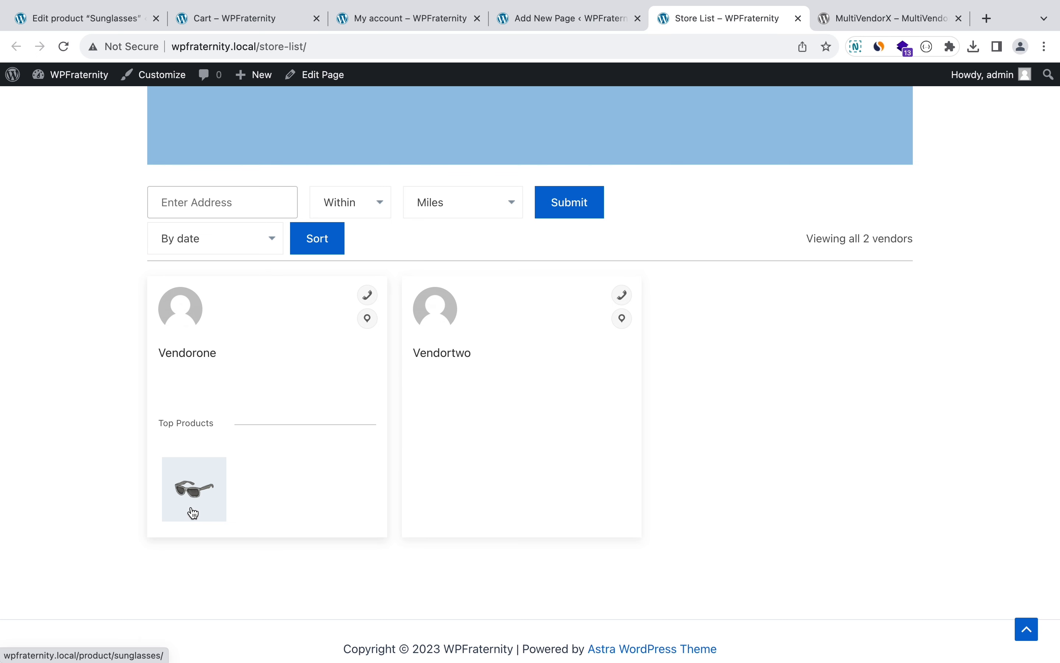
scroll(193, 513, up, 5)
click(622, 126)
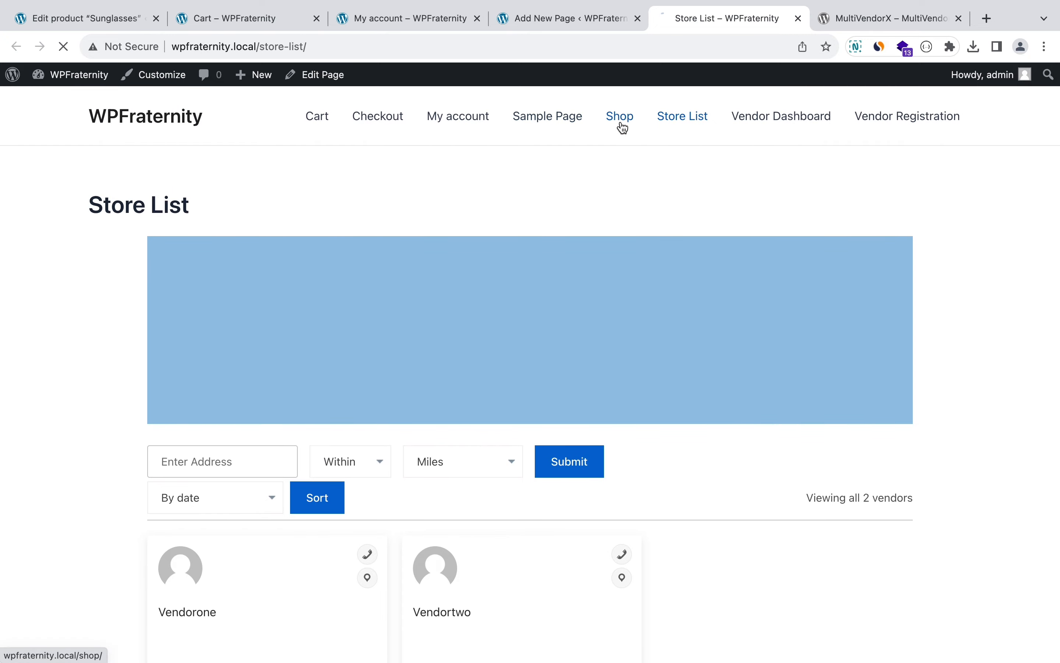
scroll(498, 379, down, 3)
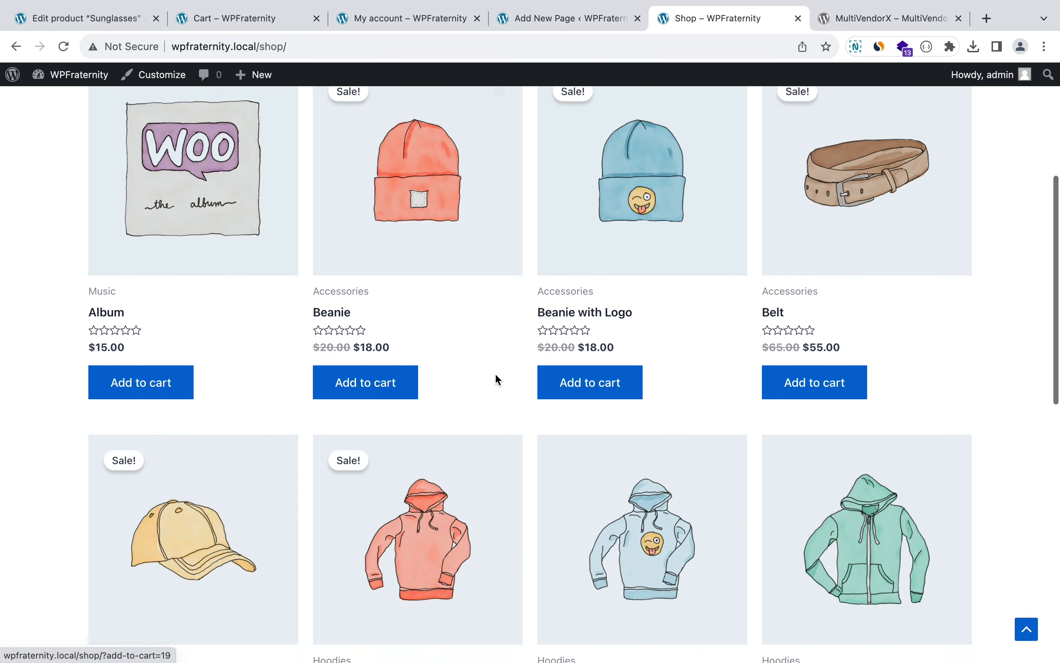
scroll(667, 323, down, 8)
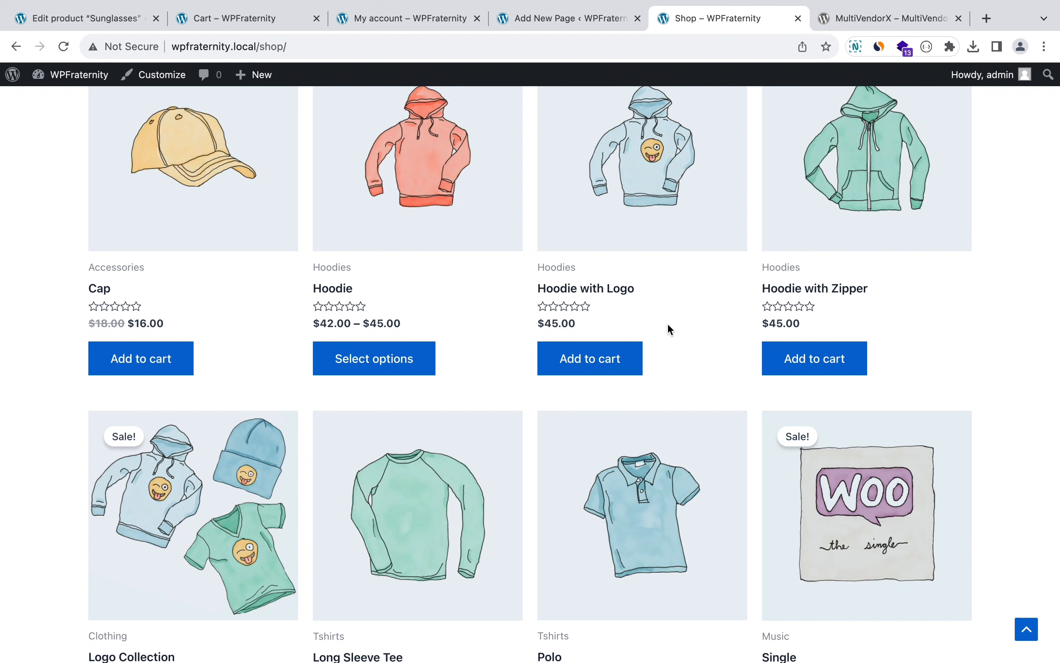
scroll(667, 323, down, 6)
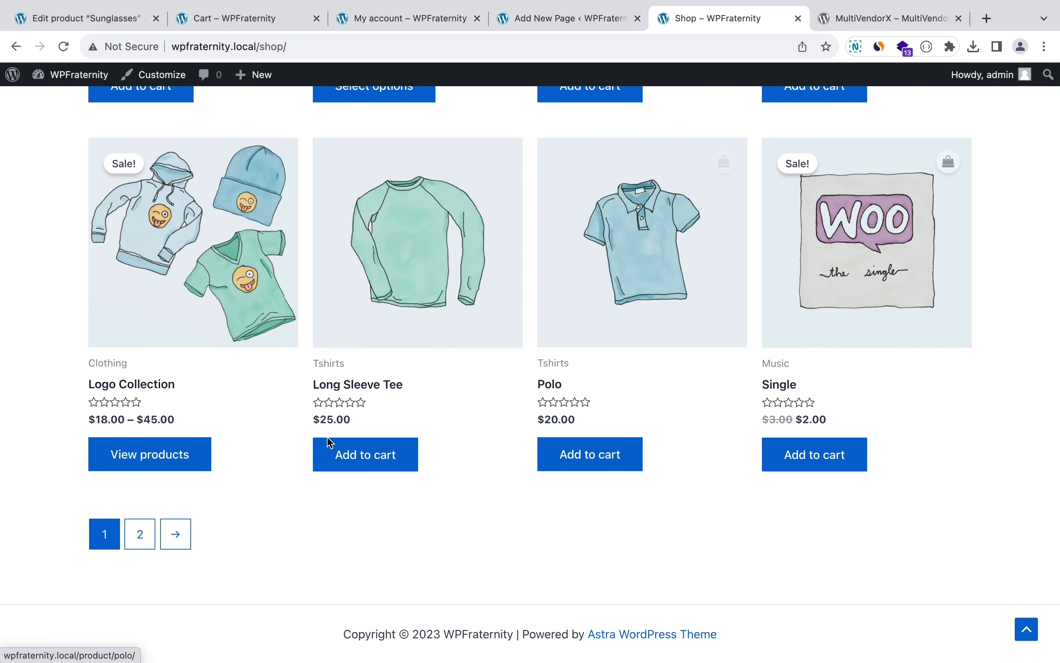
click(139, 541)
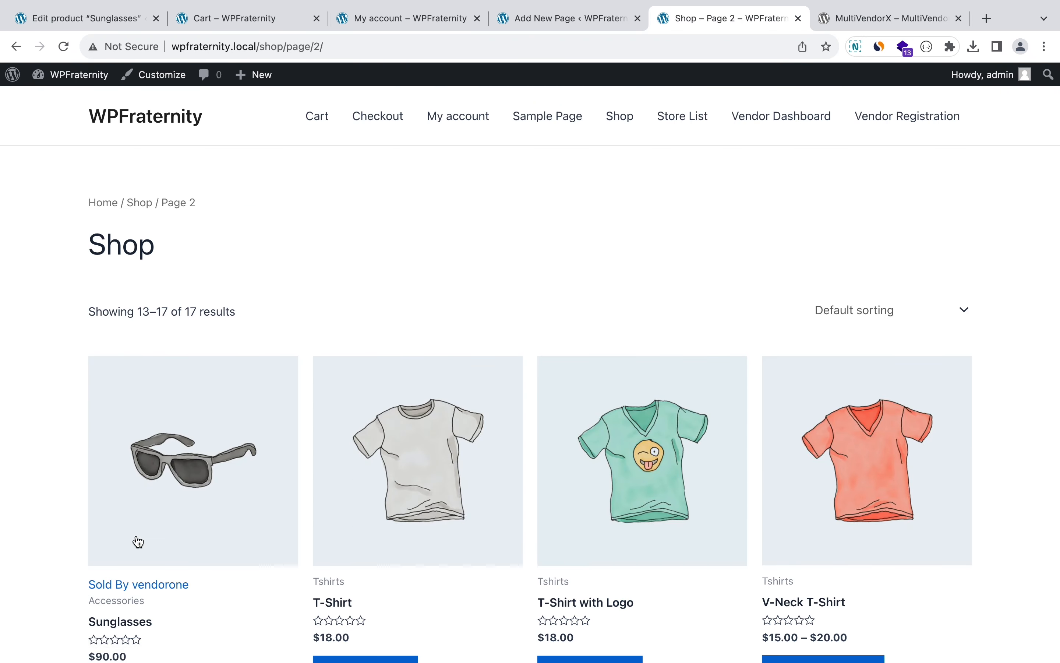
Step: Open the Sunglasses product page and check its Vendor tab shows vendorone
scroll(138, 541, down, 4)
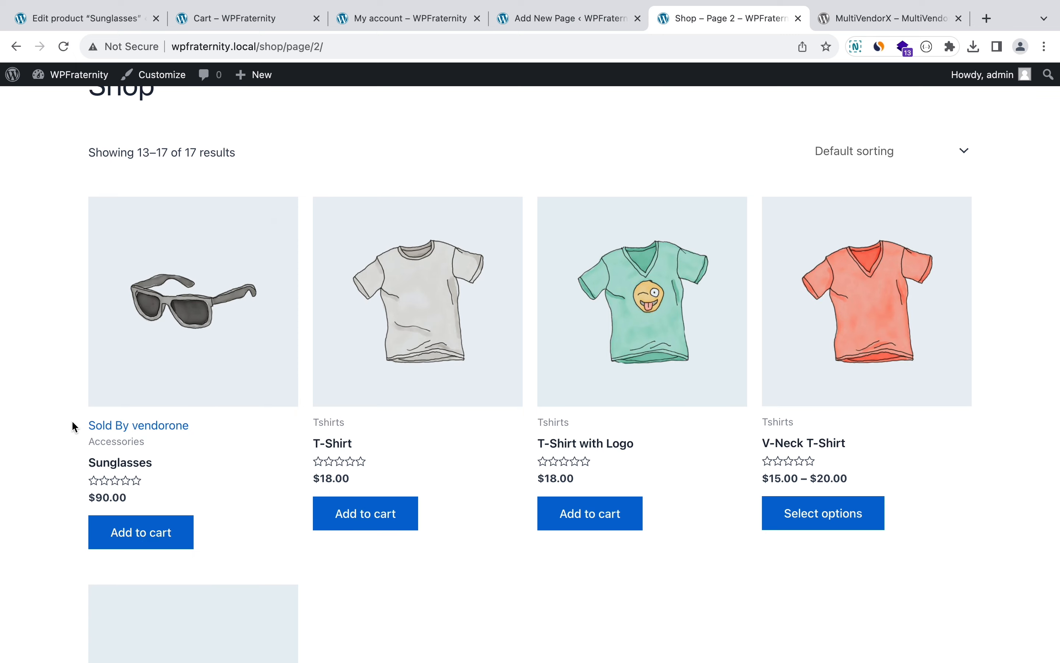
click(218, 300)
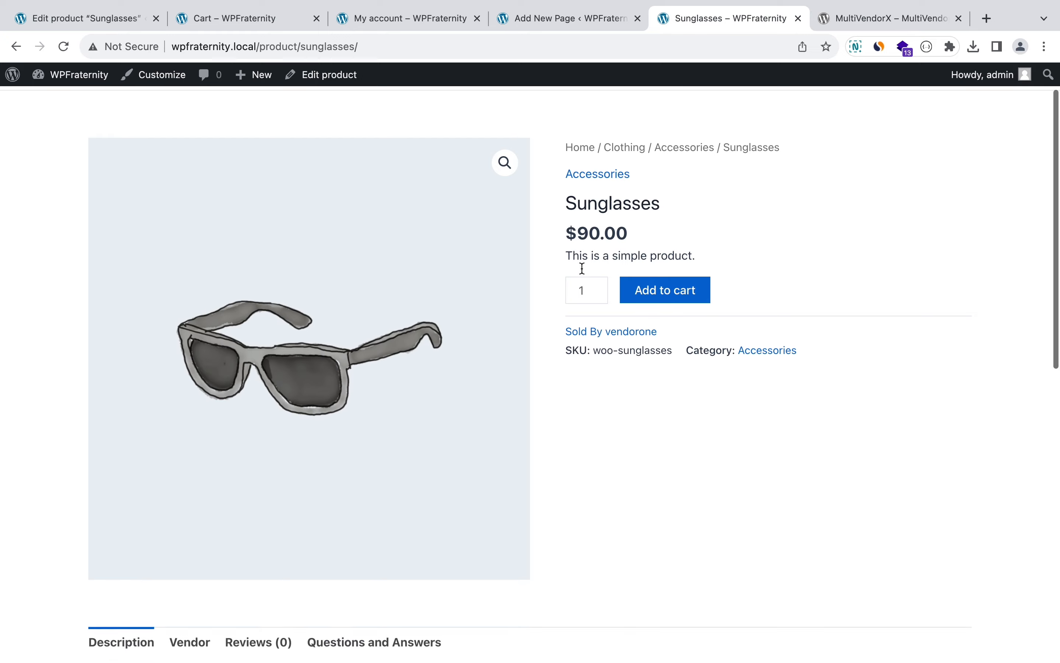
scroll(583, 268, down, 5)
scroll(583, 272, up, 5)
scroll(583, 272, down, 6)
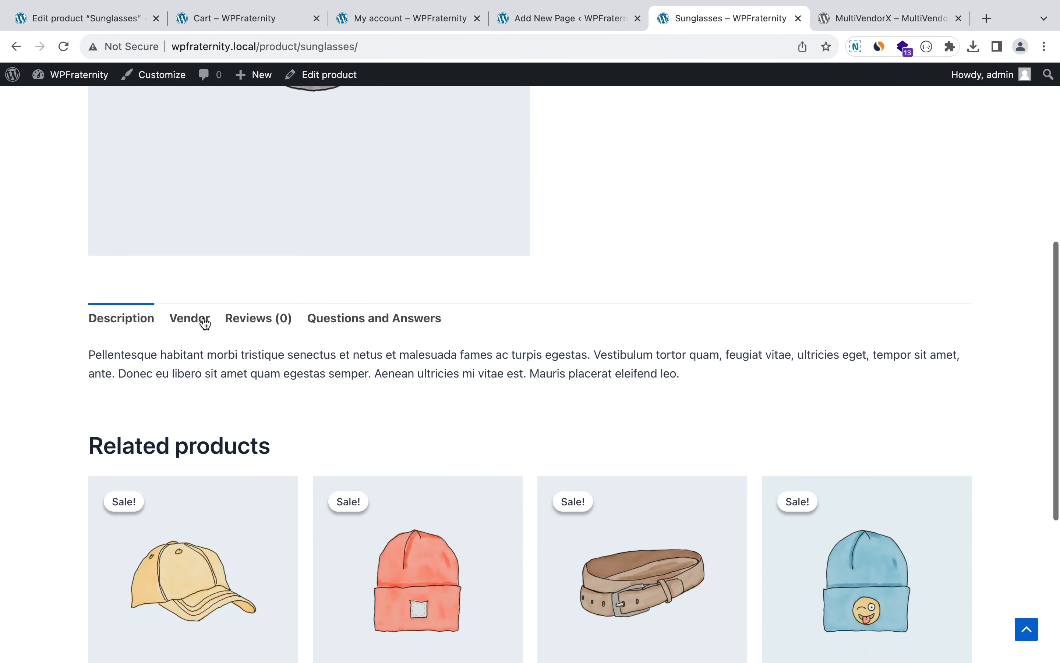
click(205, 325)
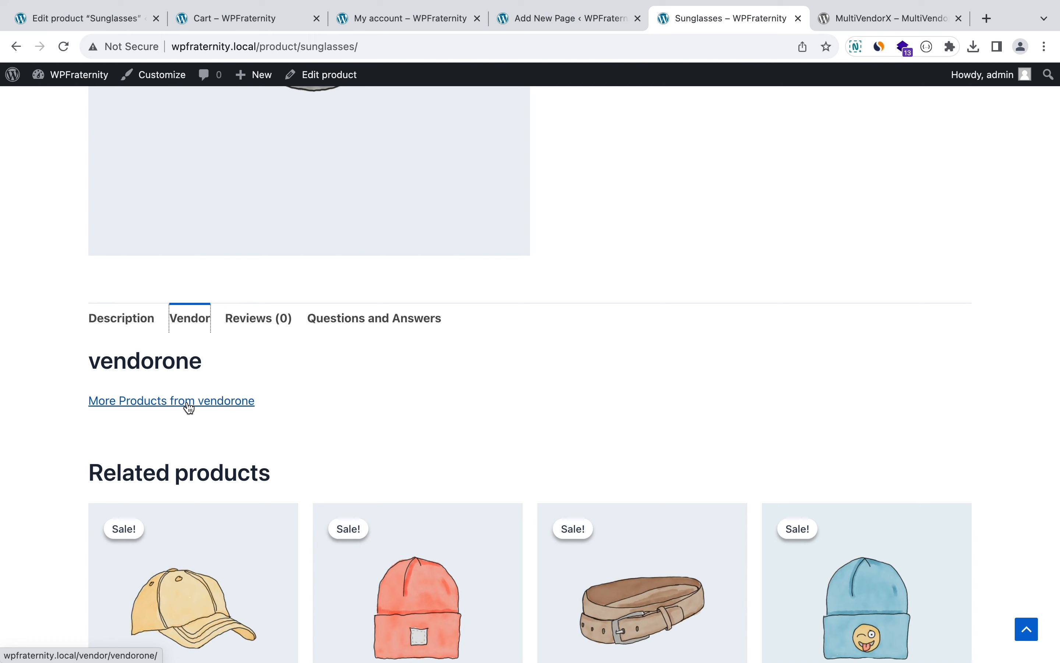
scroll(189, 408, up, 10)
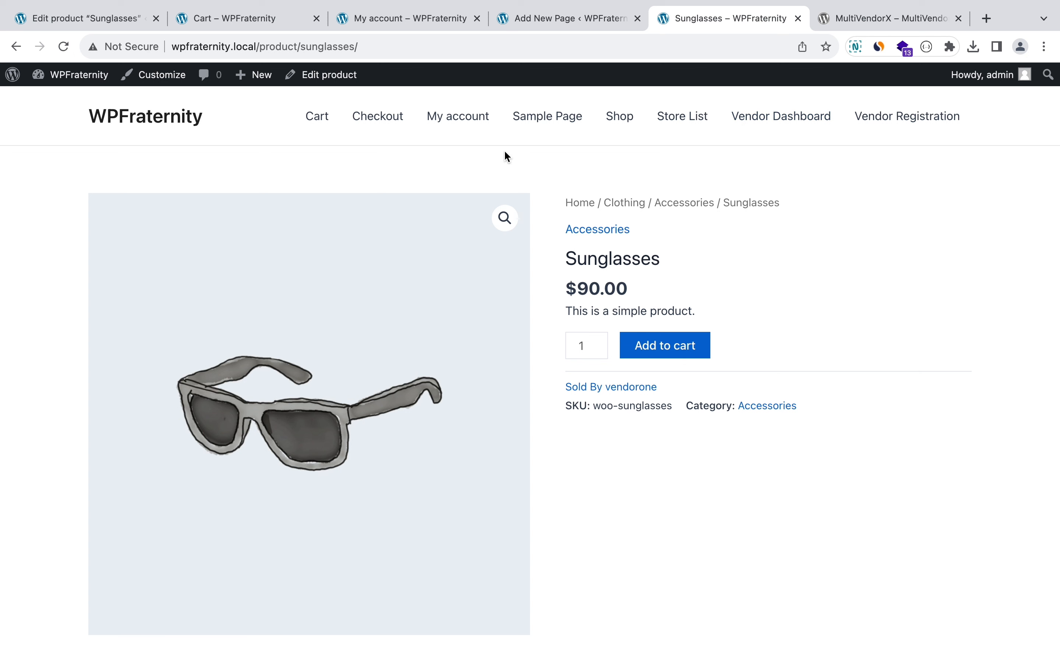
Step: Copy the Vendor Dashboard address and load it in the other browser
click(762, 117)
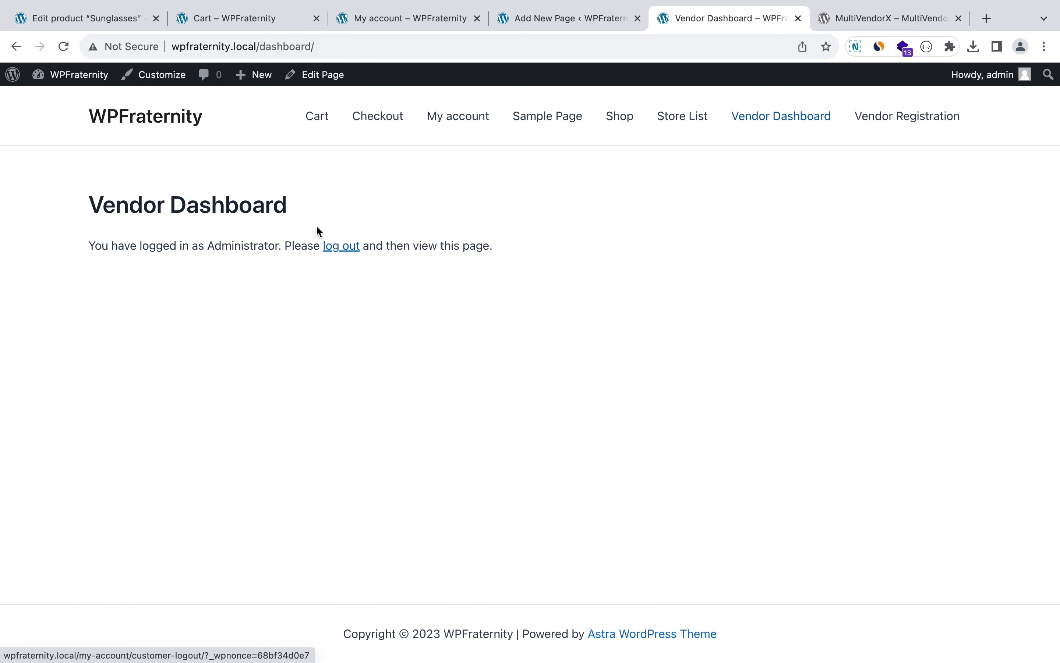
click(331, 48)
key(super+c)
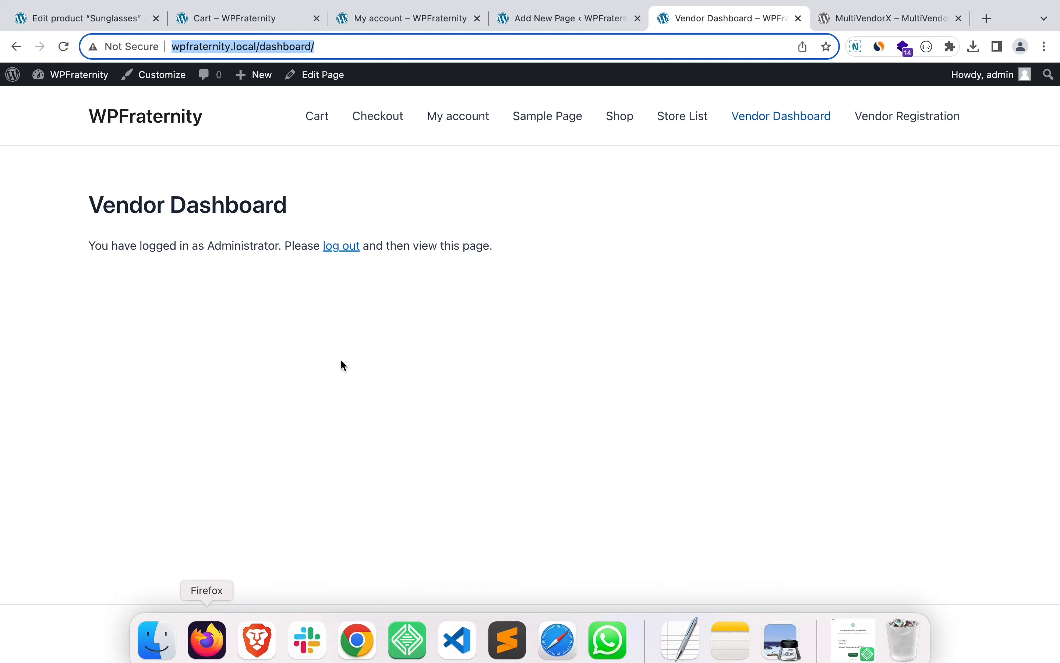
key(super+Tab)
click(372, 44)
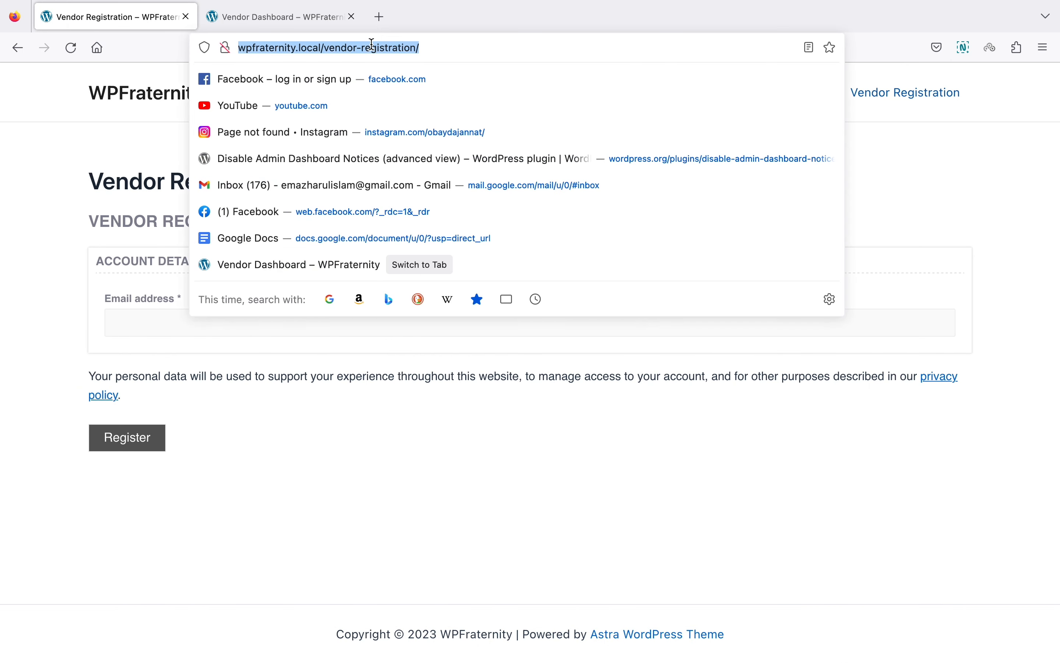
key(super+v)
key(Return)
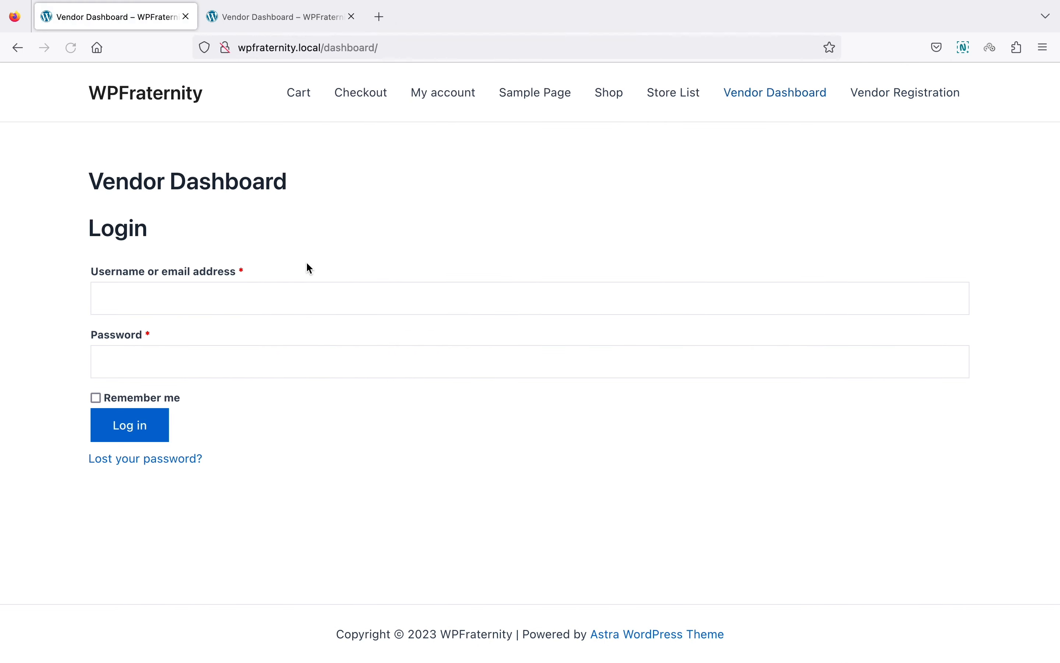
Step: Log in as vendortwo with the vendor's password and save the login in the browser
click(220, 293)
text(vendortwo)
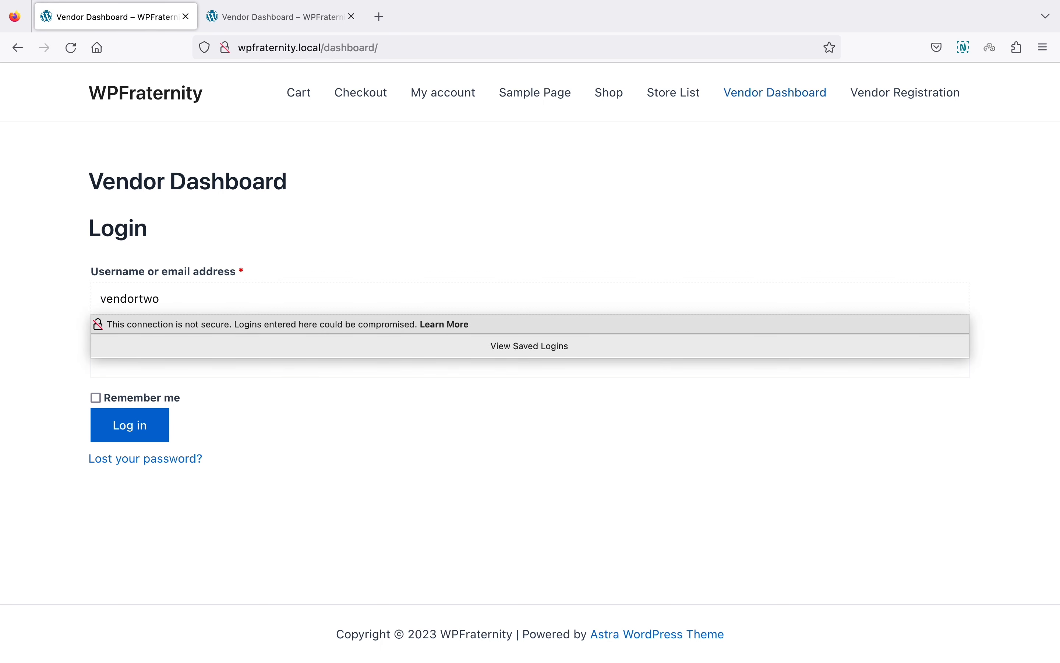
key(Tab)
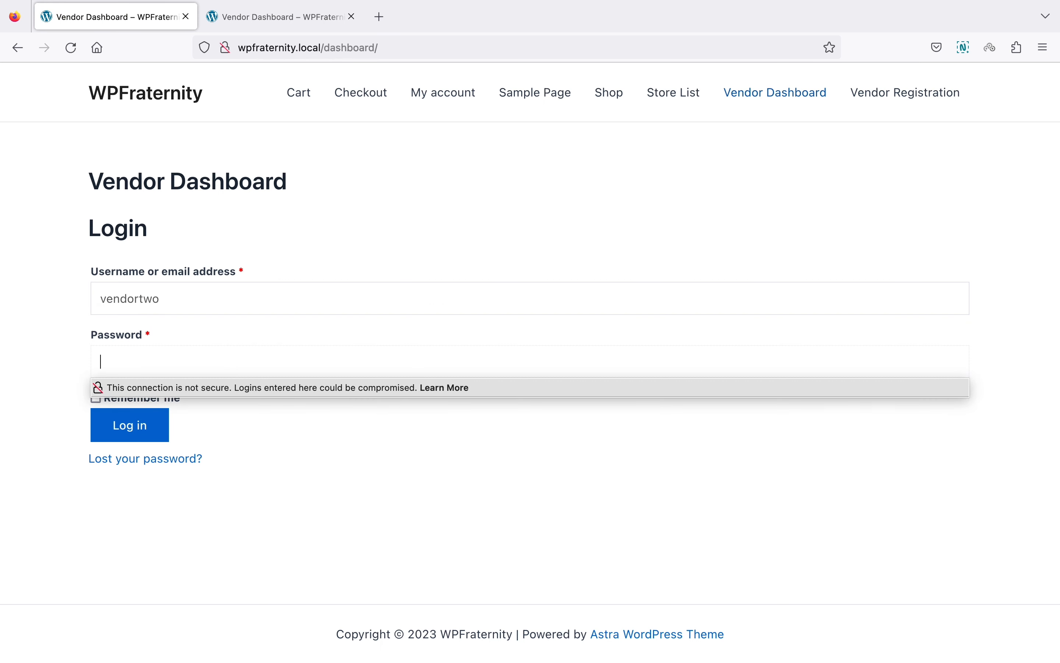
text(•••••••••)
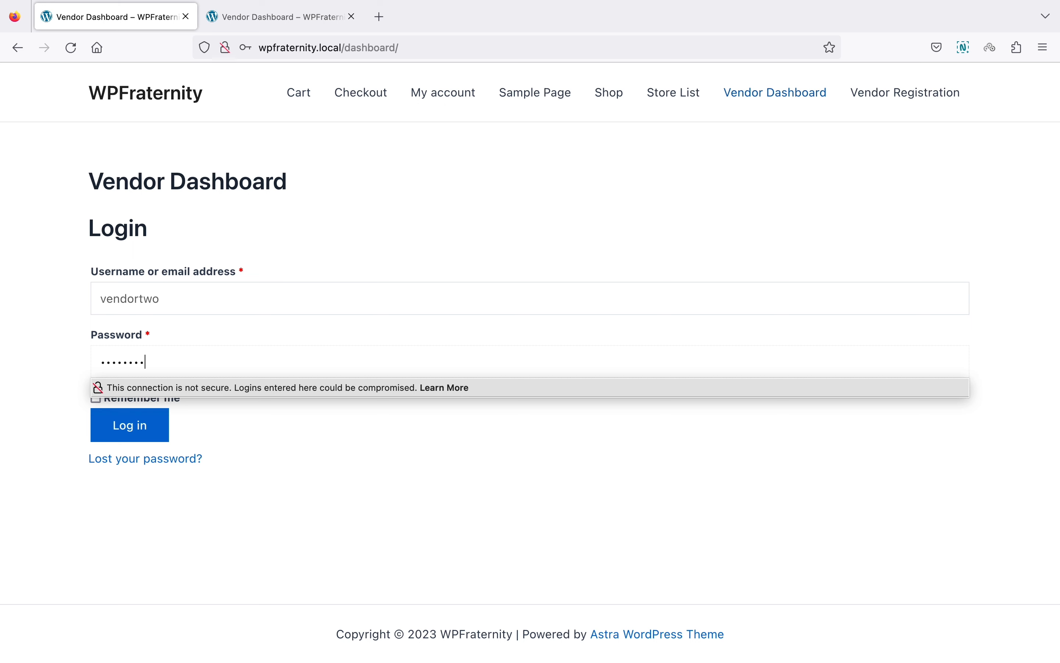
text(•)
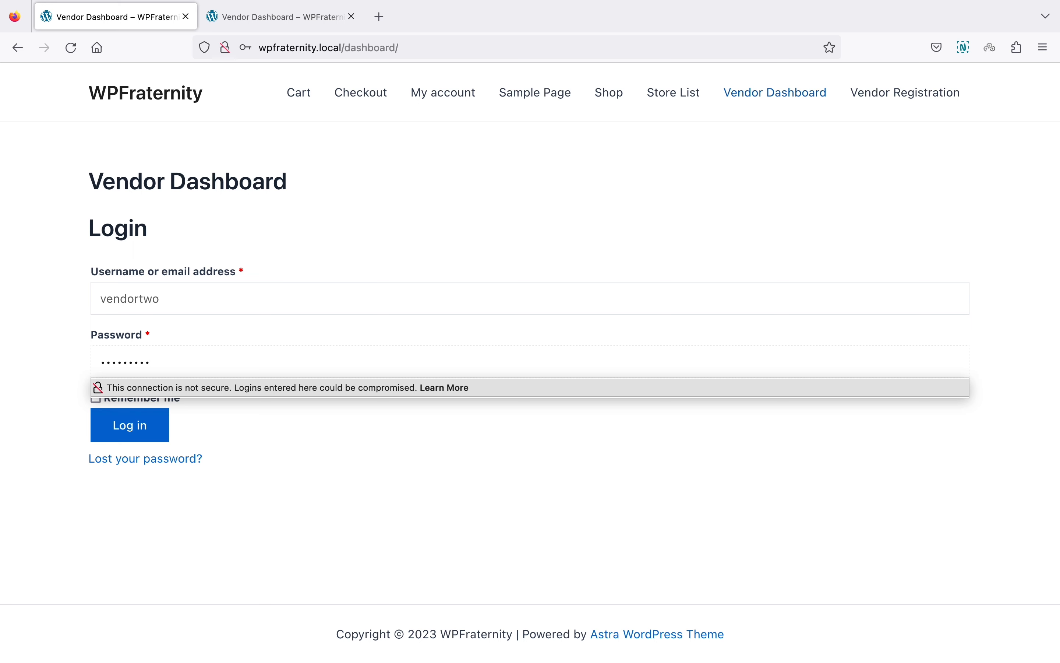
click(150, 431)
click(495, 244)
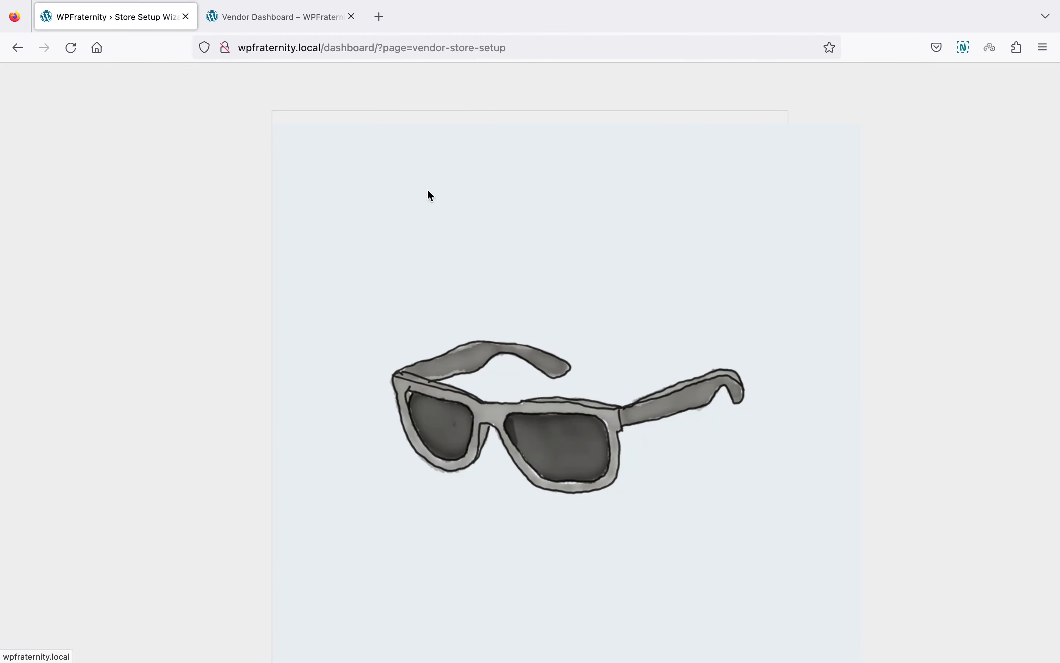
Step: Reload the /dashboard/ address and start the store setup wizard with Let's go!
click(393, 51)
key(super+v)
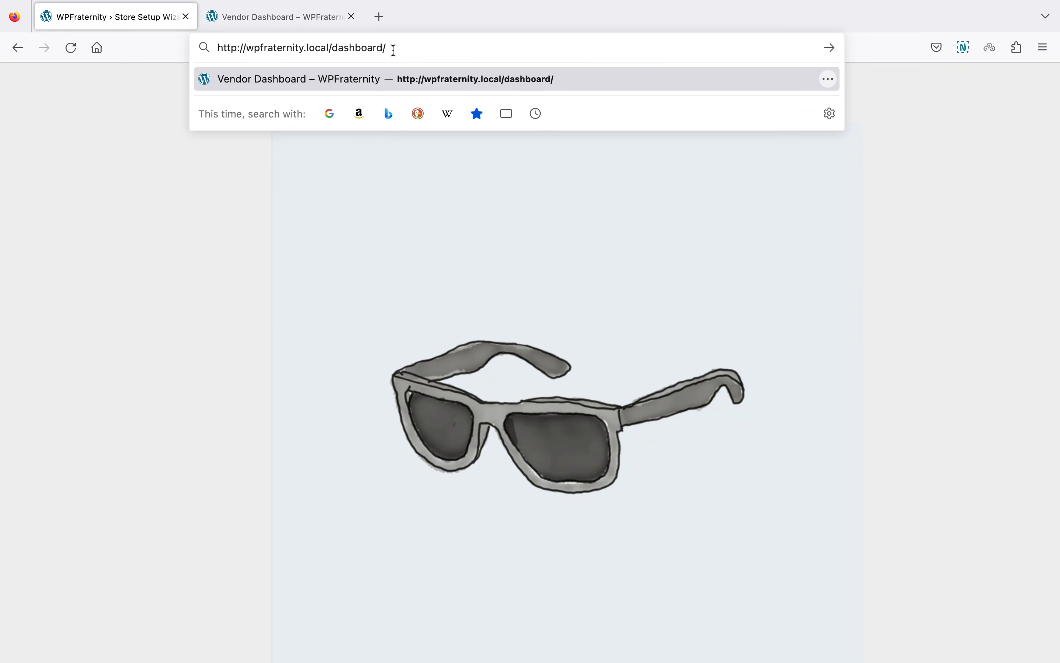
key(Return)
scroll(282, 235, down, 5)
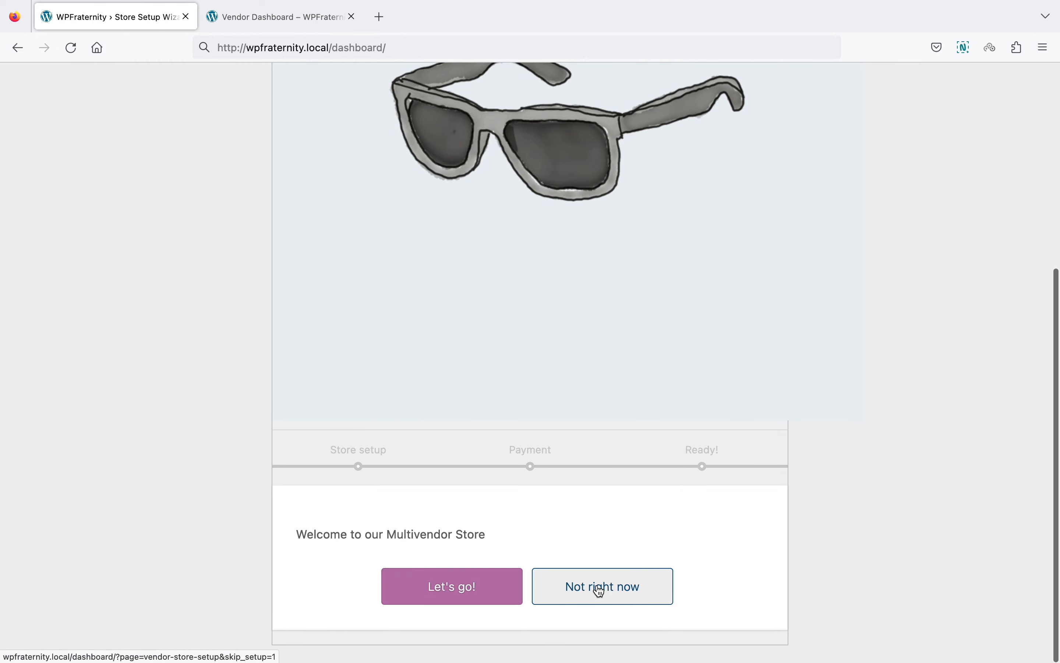
click(487, 599)
Step: Skip the Store setup details step
scroll(487, 599, down, 5)
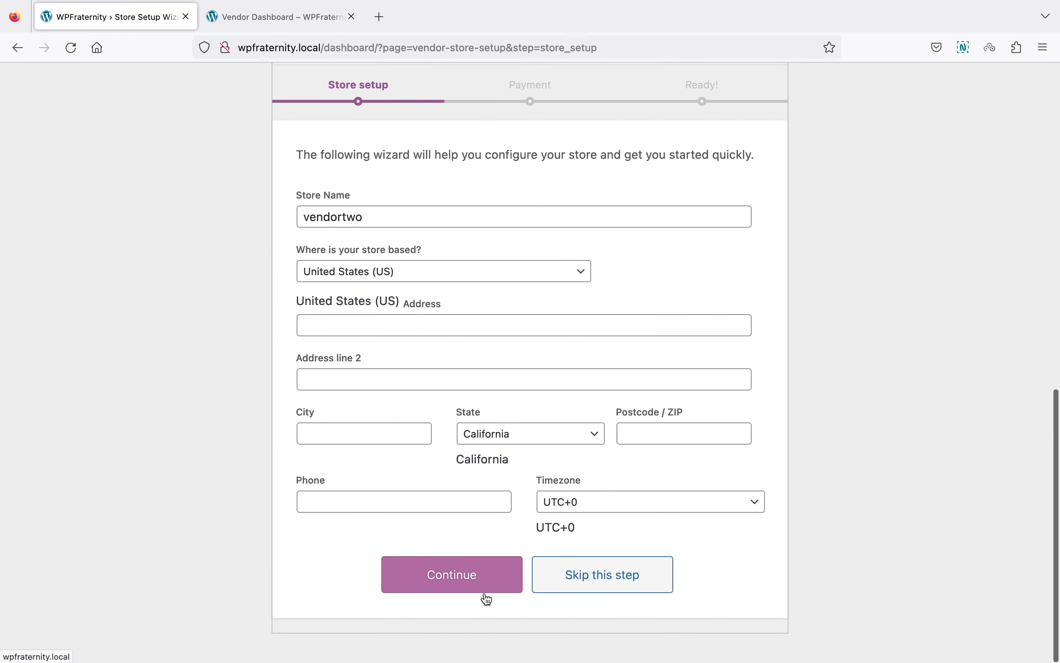
scroll(484, 526, up, 1)
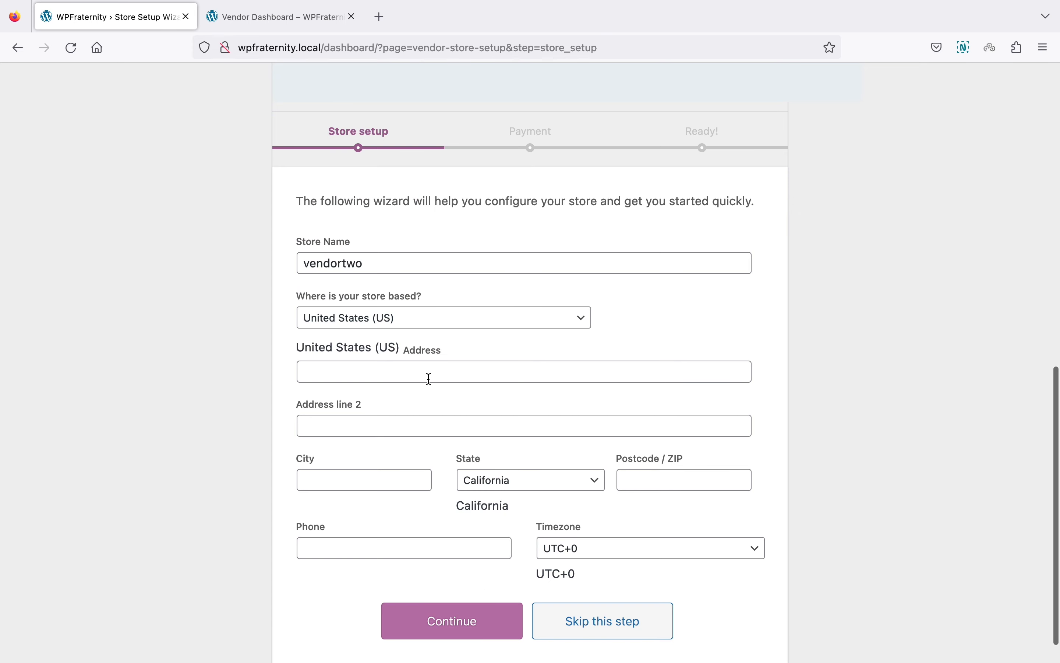
scroll(428, 379, down, 1)
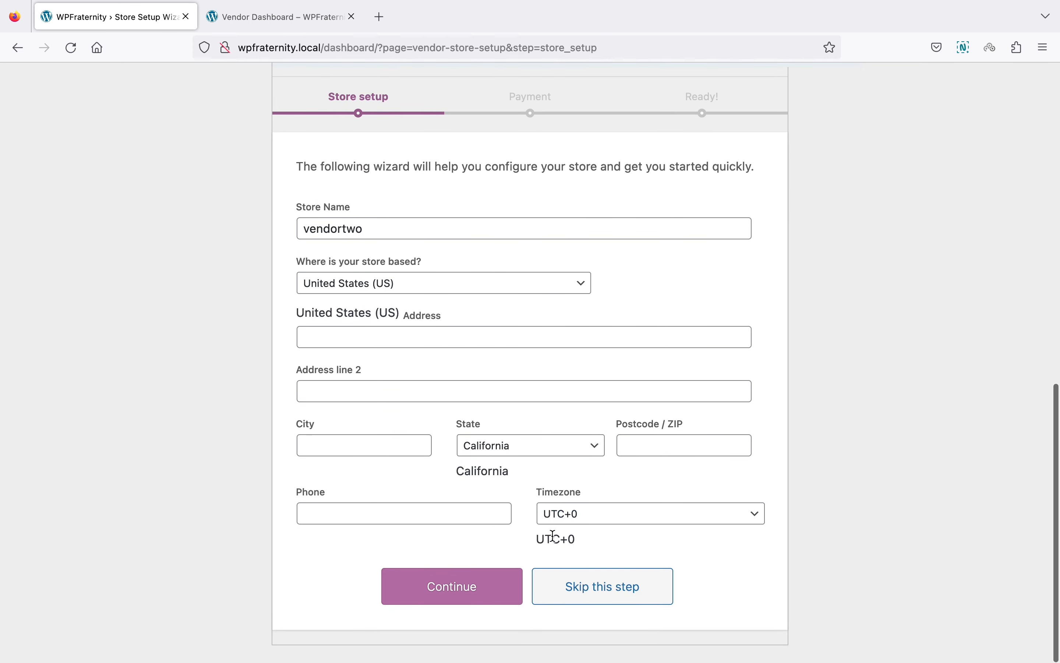
click(582, 592)
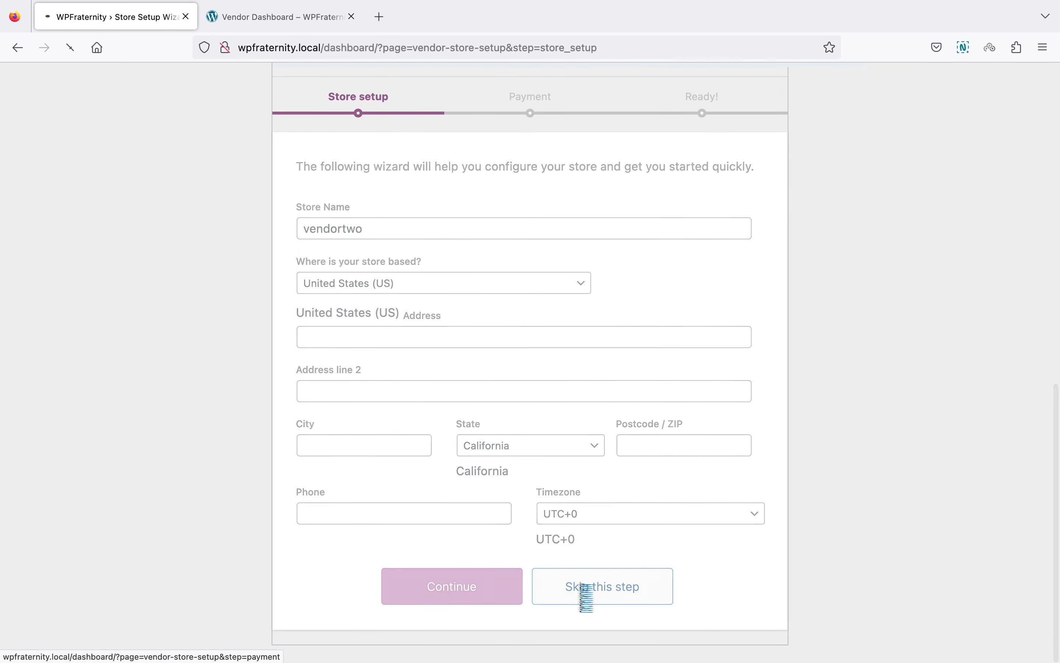
Step: Skip the Payment step and go to vendortwo's Vendor Dashboard
scroll(583, 593, down, 10)
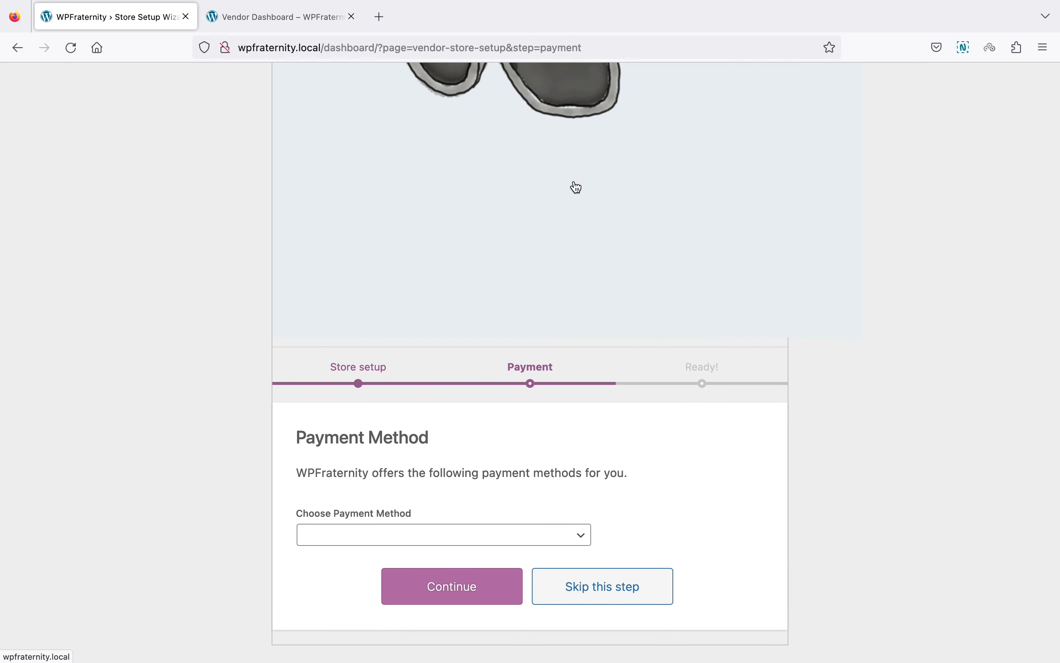
scroll(577, 187, up, 8)
scroll(577, 188, down, 8)
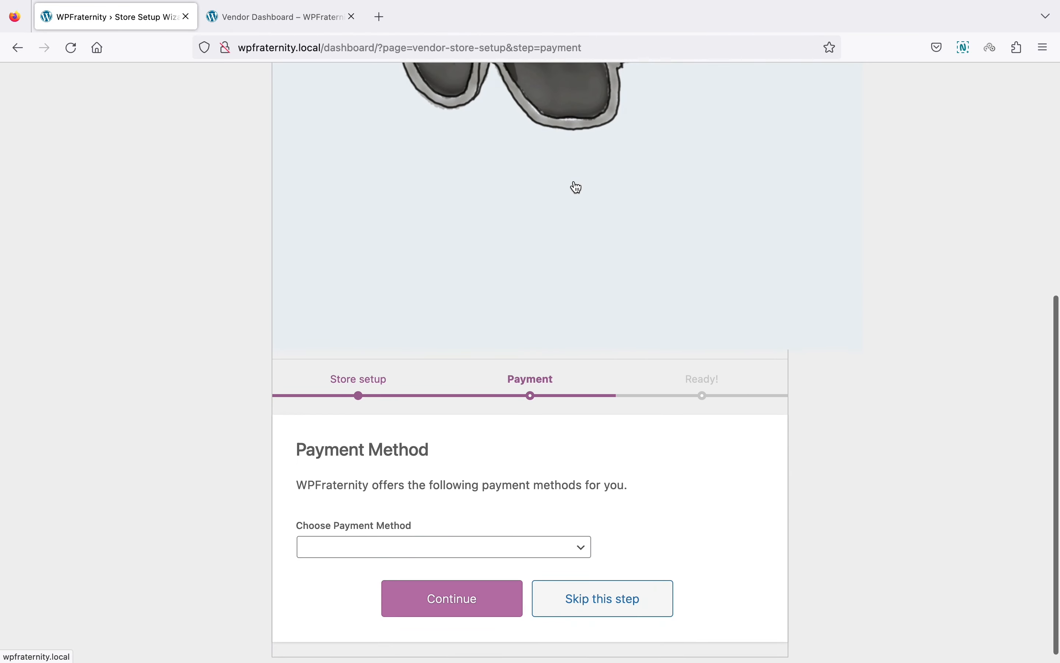
scroll(577, 188, down, 1)
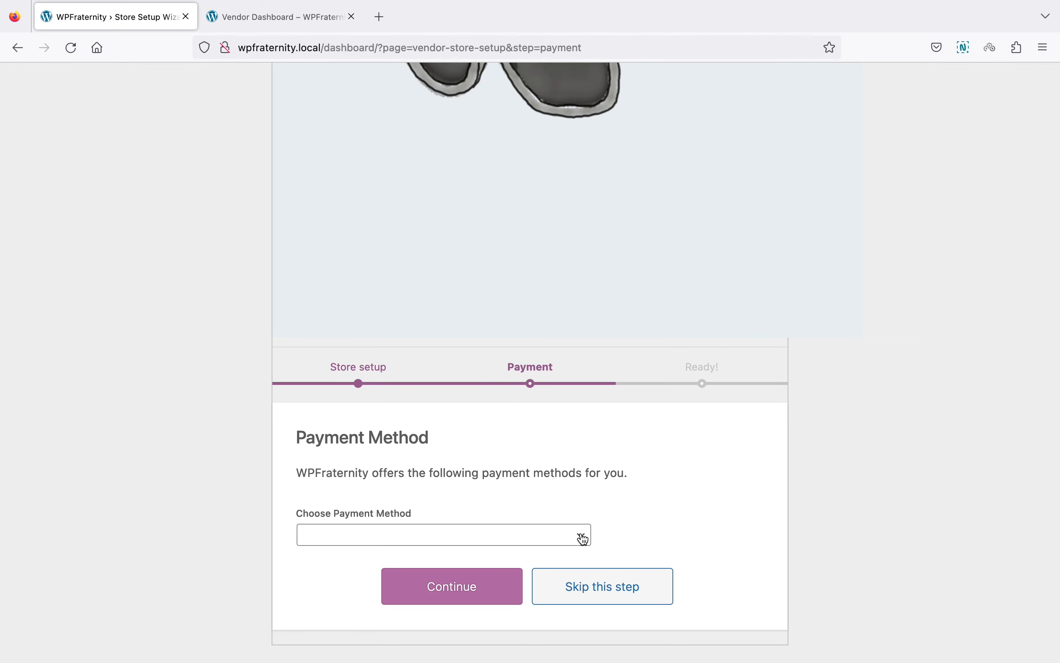
click(602, 587)
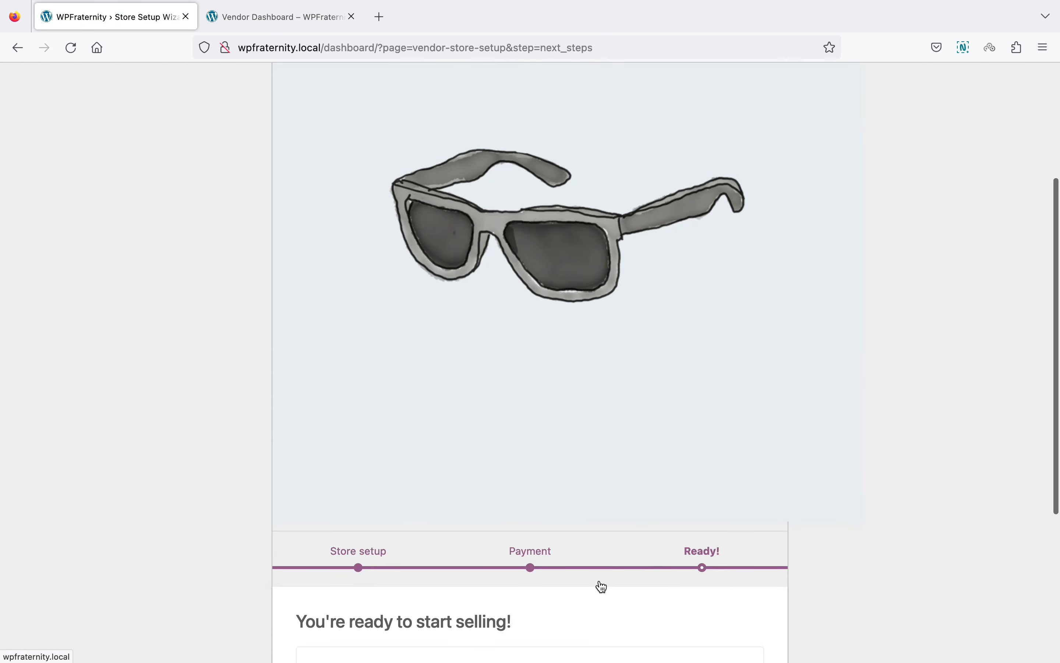
scroll(602, 587, down, 6)
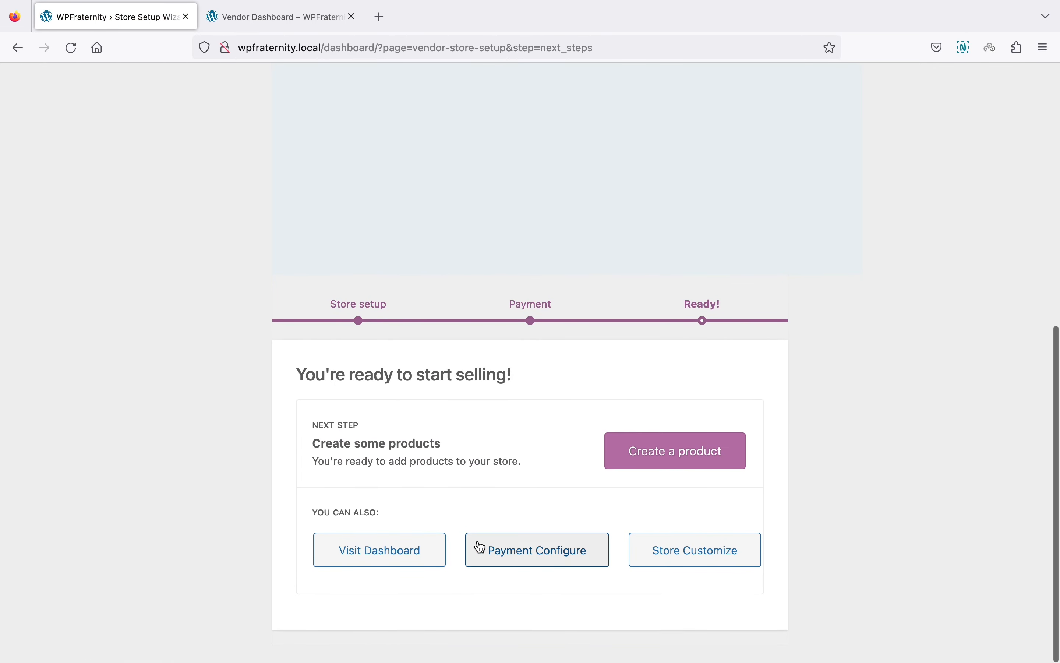
click(397, 550)
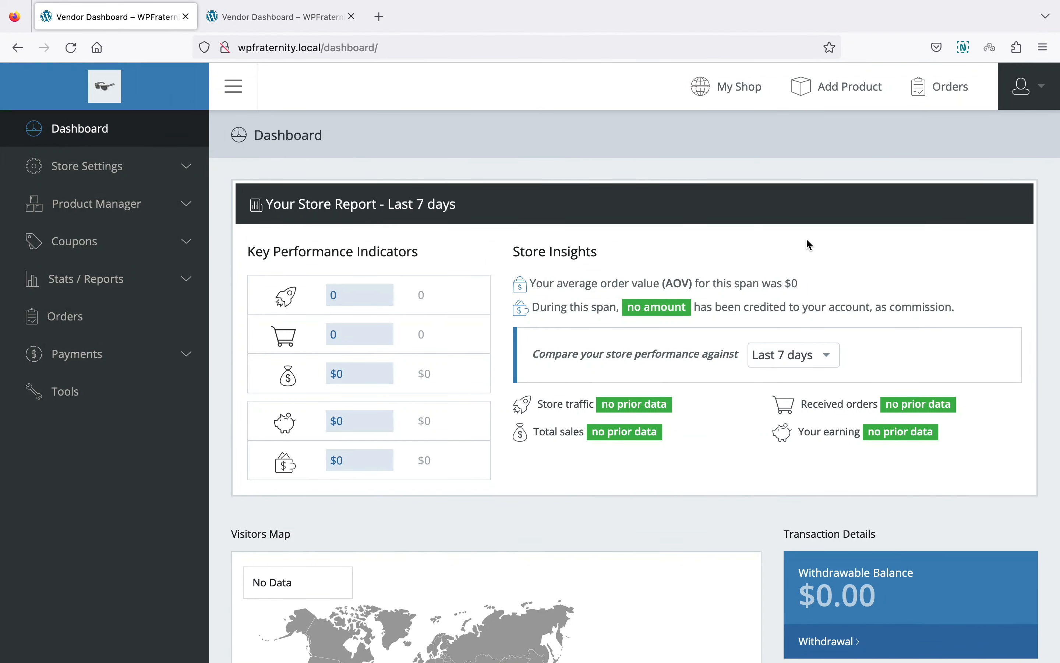
scroll(382, 250, down, 5)
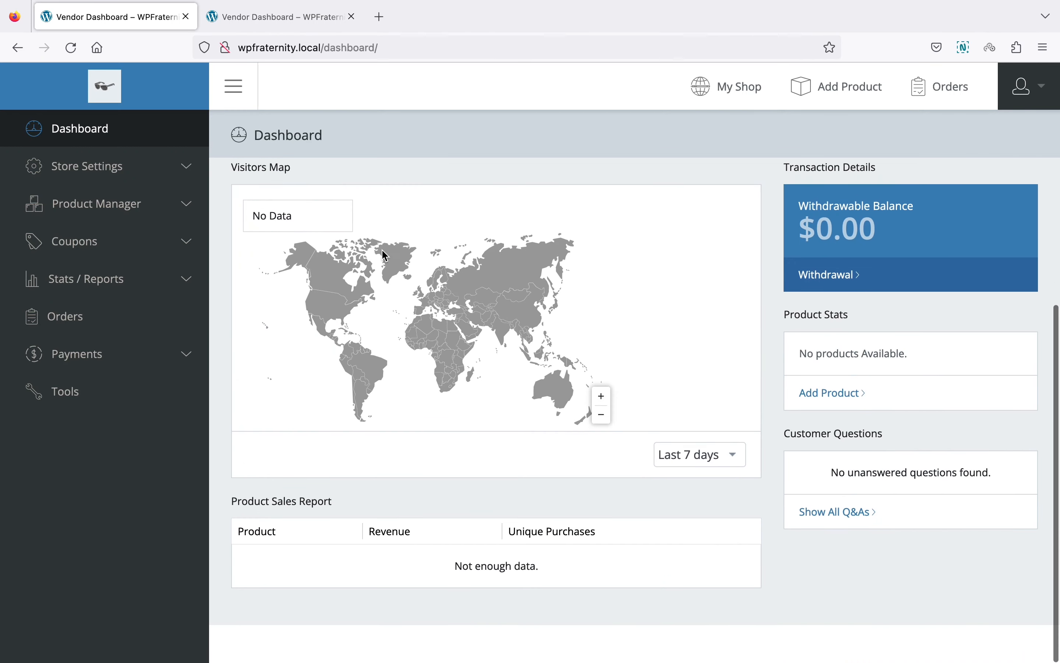
scroll(383, 250, up, 5)
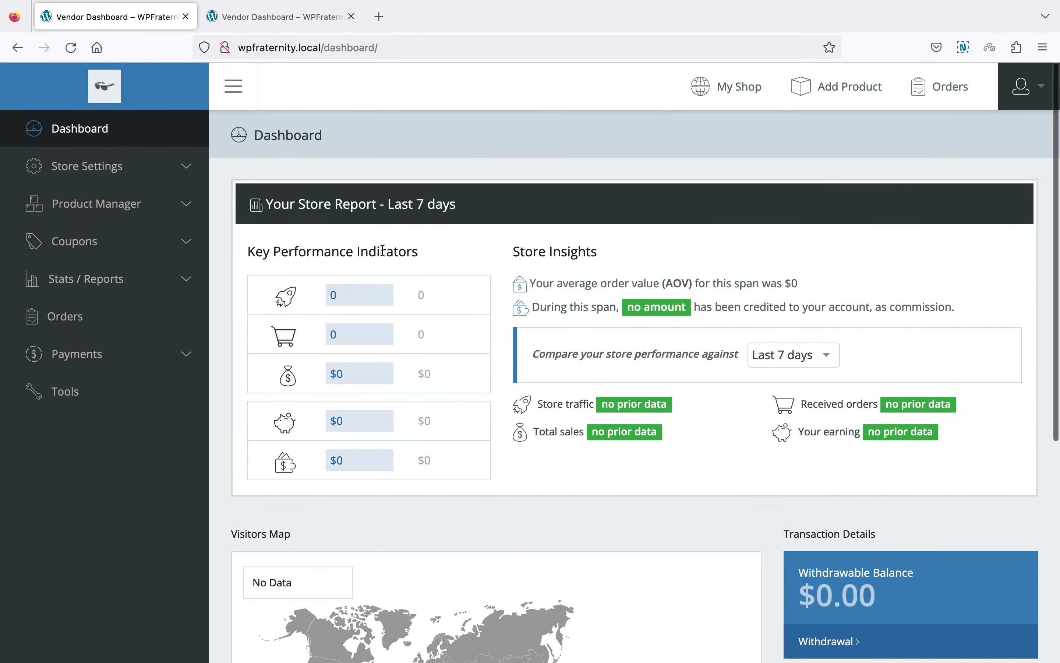